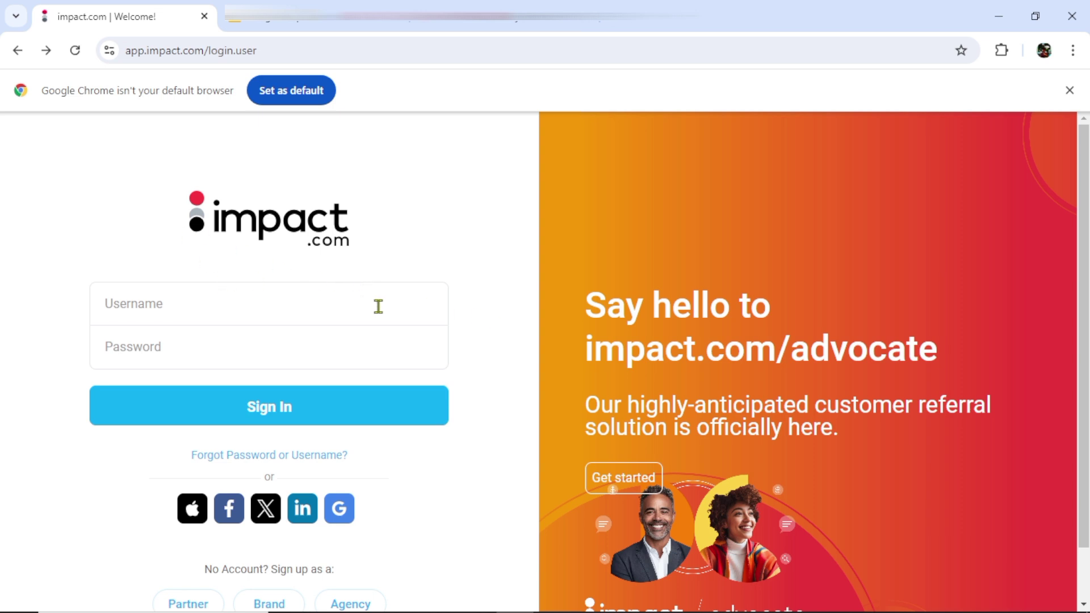
- Go to the Partner sign-up page from the login page's 'Sign up as a' links
scroll(253, 254, down, 1)
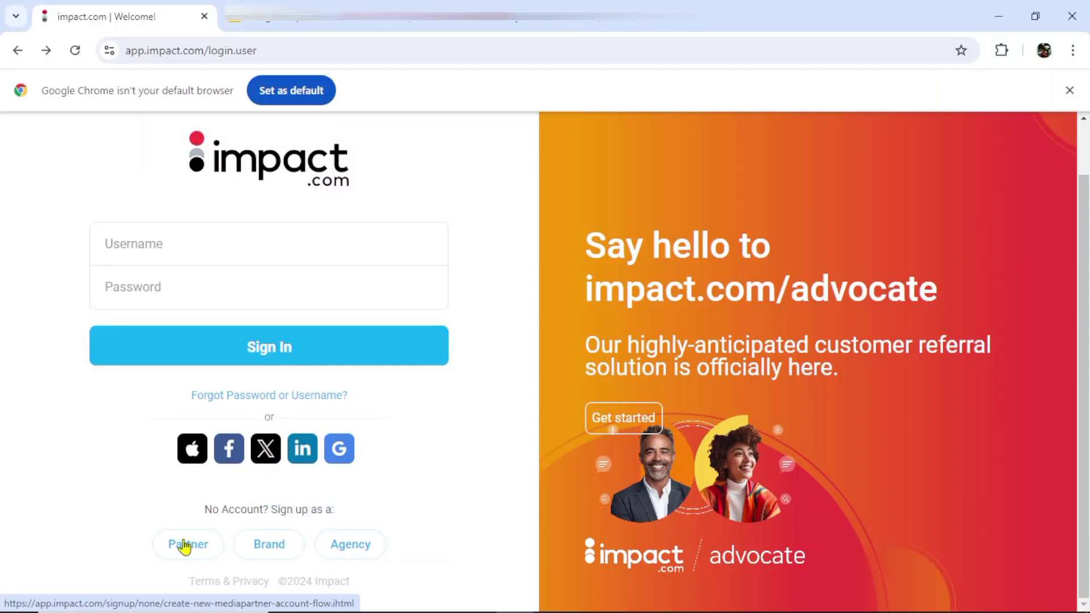
click(196, 550)
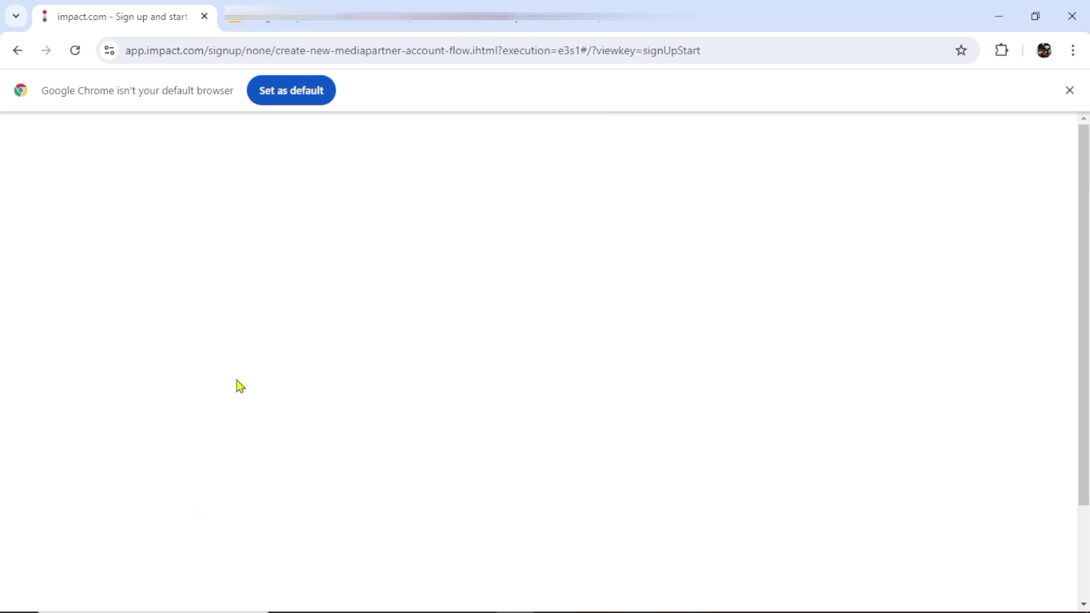
scroll(635, 463, down, 1)
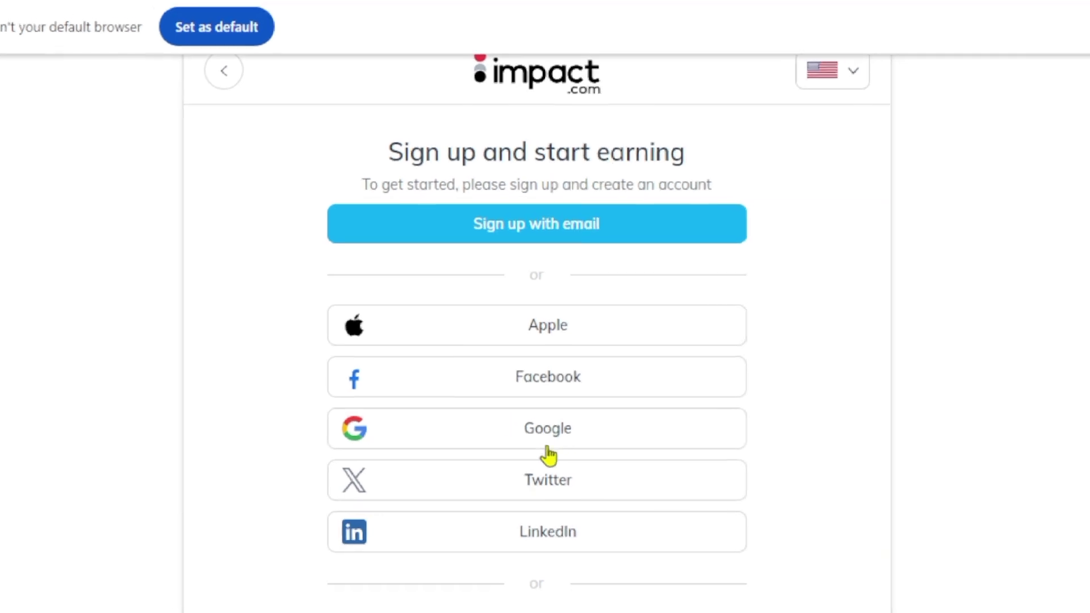
- Sign up with Google, picking the account and allowing impact.com to access its details
click(548, 454)
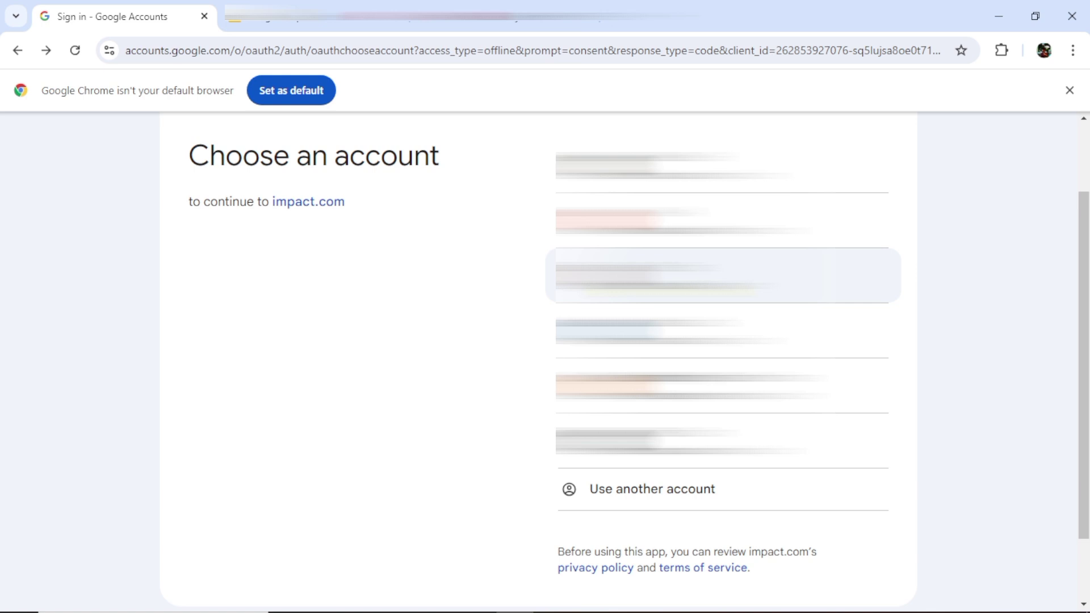
click(624, 276)
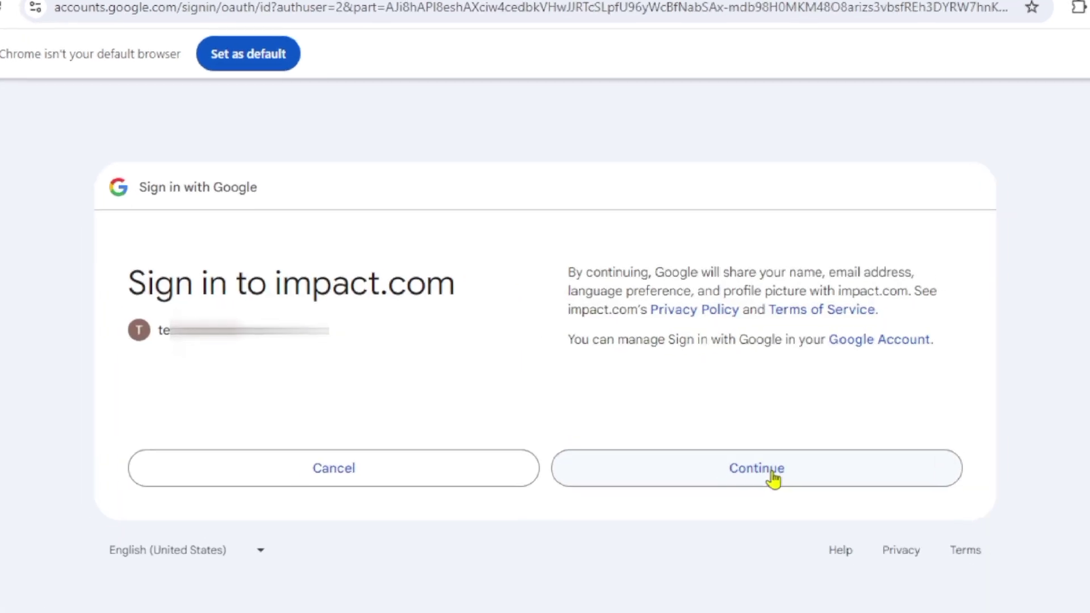
click(824, 517)
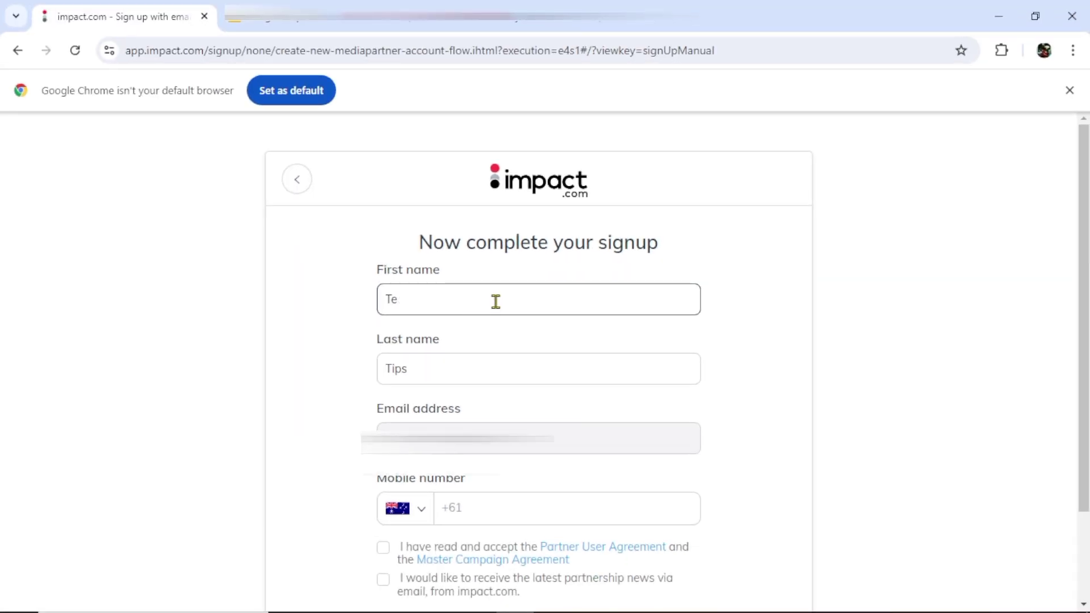
- Replace the prefilled first and last names with the new name
key(BackSpace)
key(BackSpace)
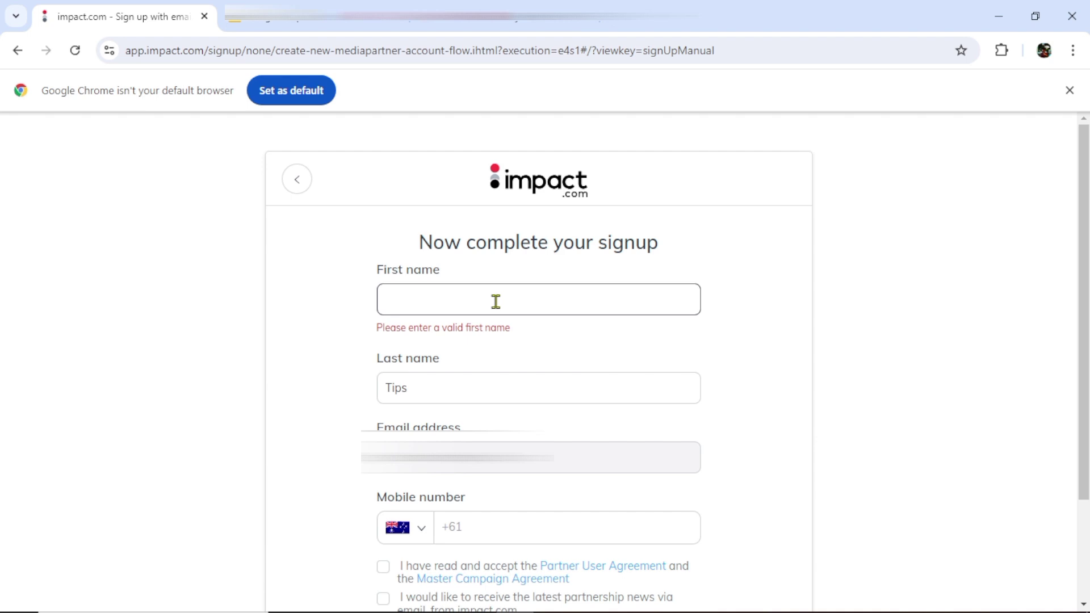
text(Paul)
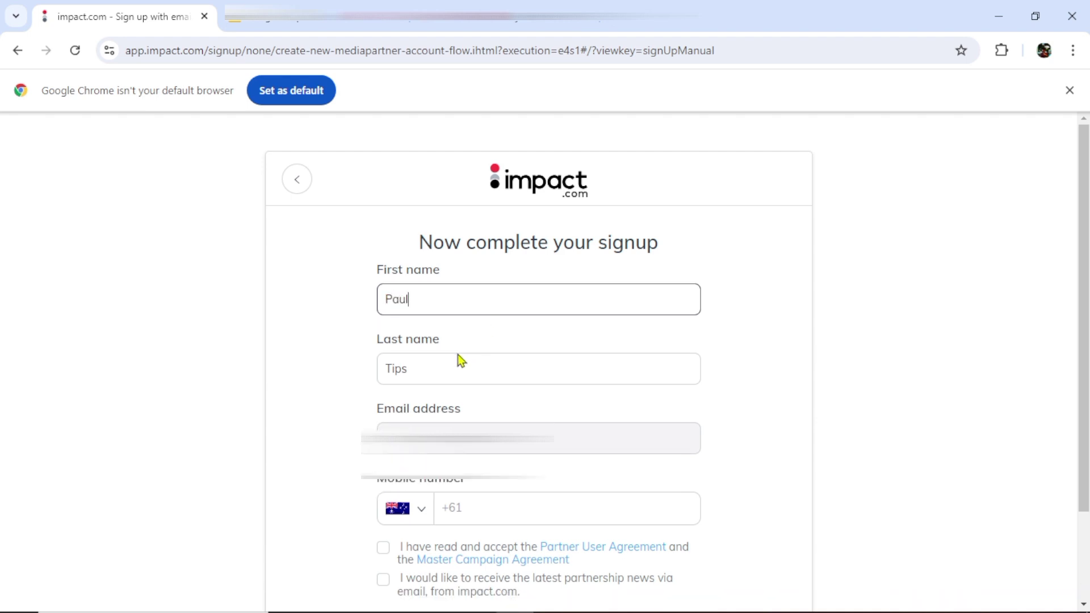
click(455, 365)
key(BackSpace)
key(BackSpace)
key(BackSpace)
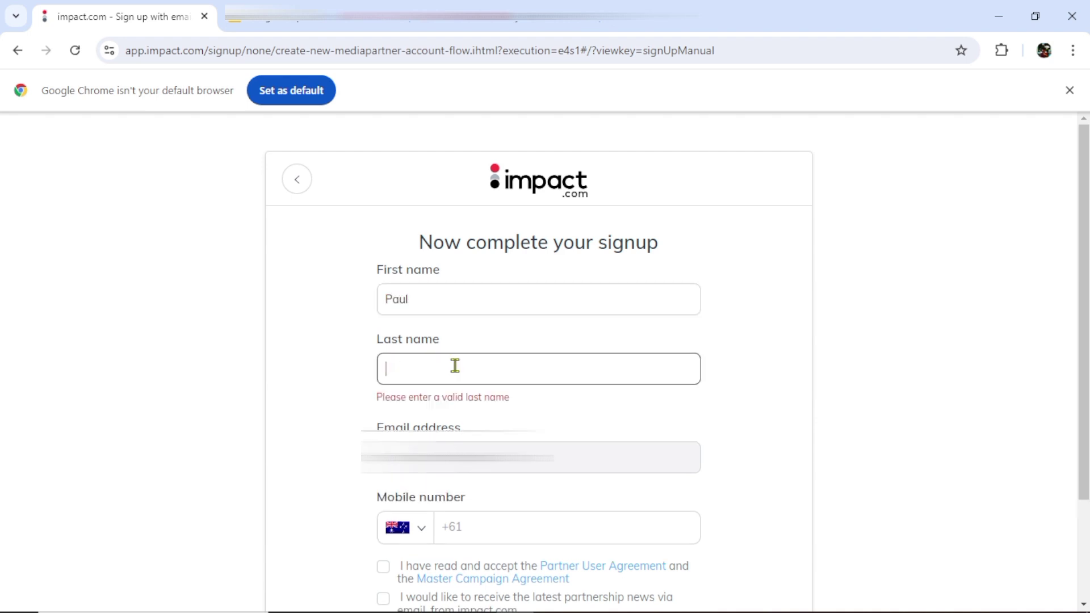
text(Mi)
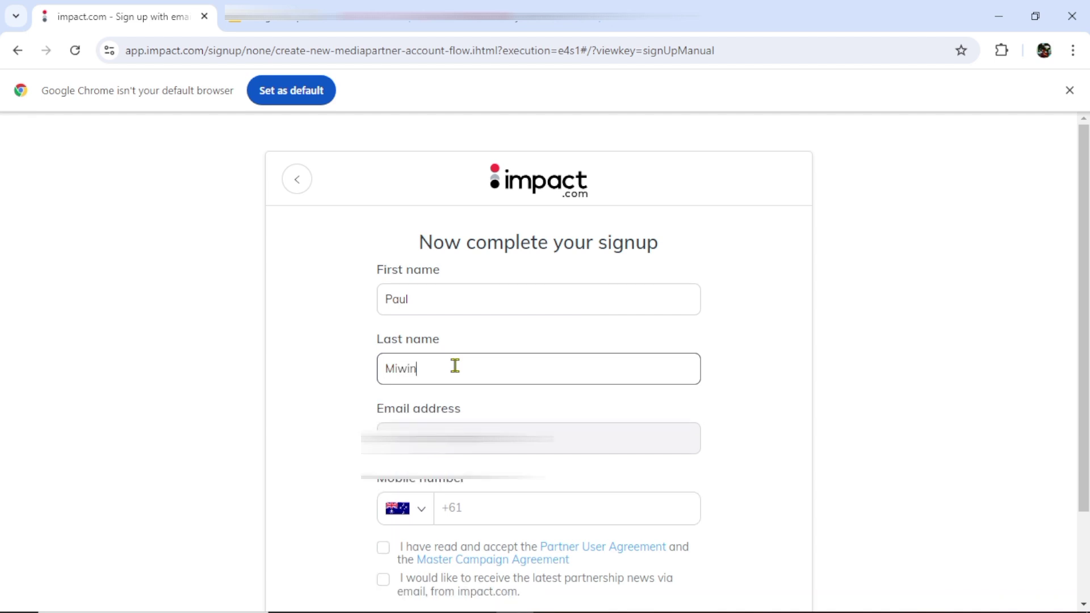
text(win)
key(Tab)
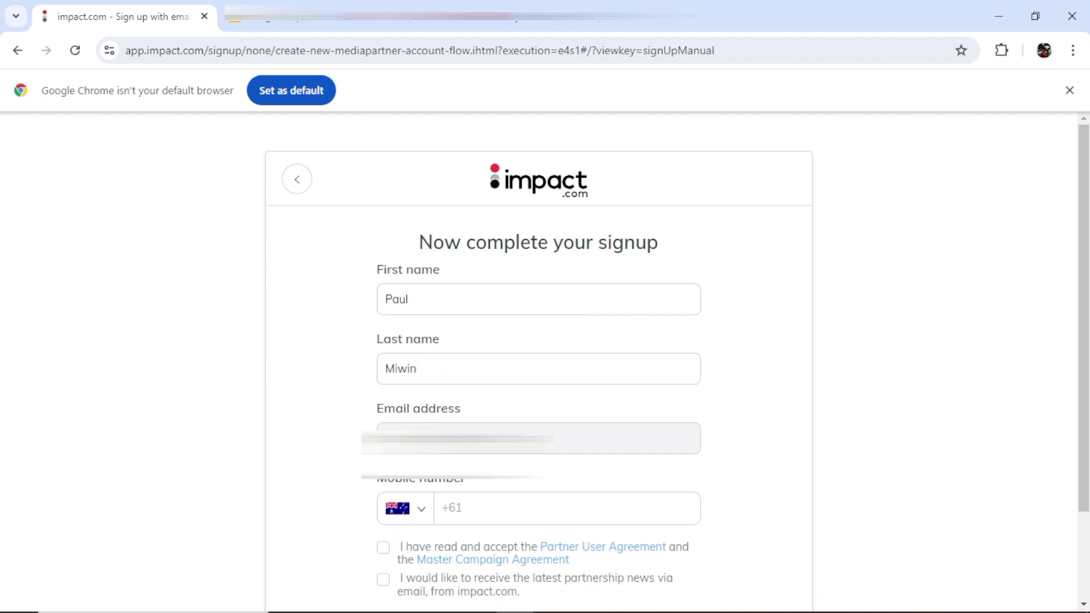
scroll(455, 446, down, 2)
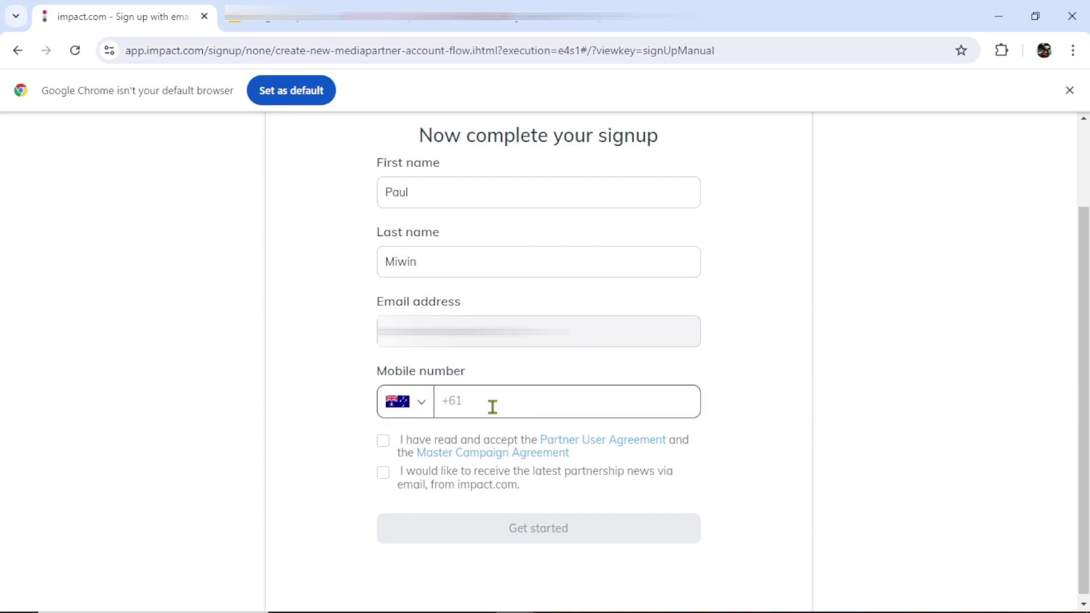
- Set the phone country code to Ghana and enter the mobile number
click(421, 404)
scroll(454, 318, down, 10)
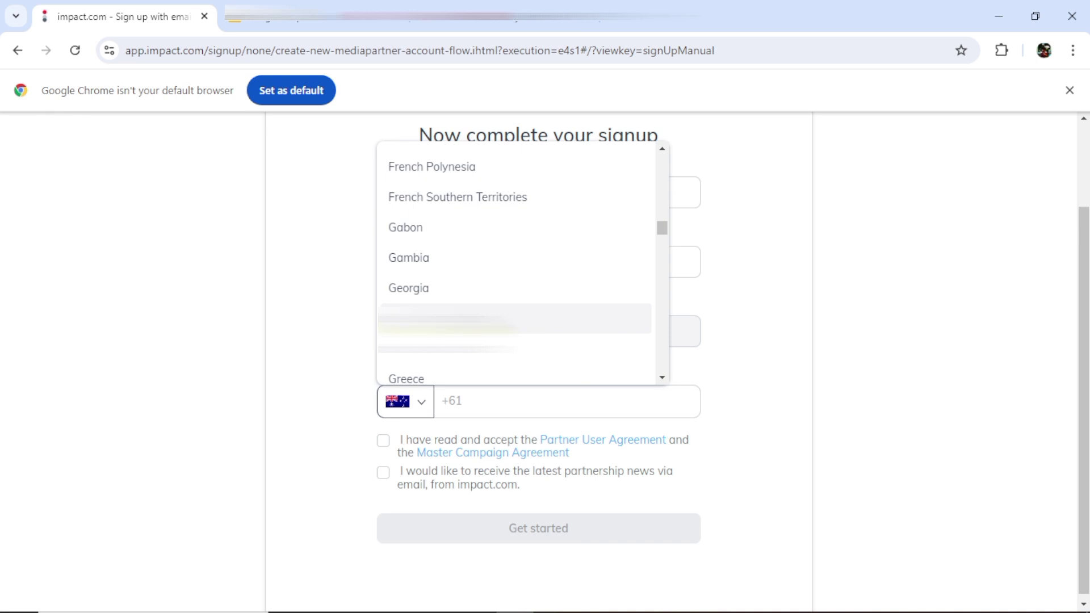
click(442, 318)
click(510, 396)
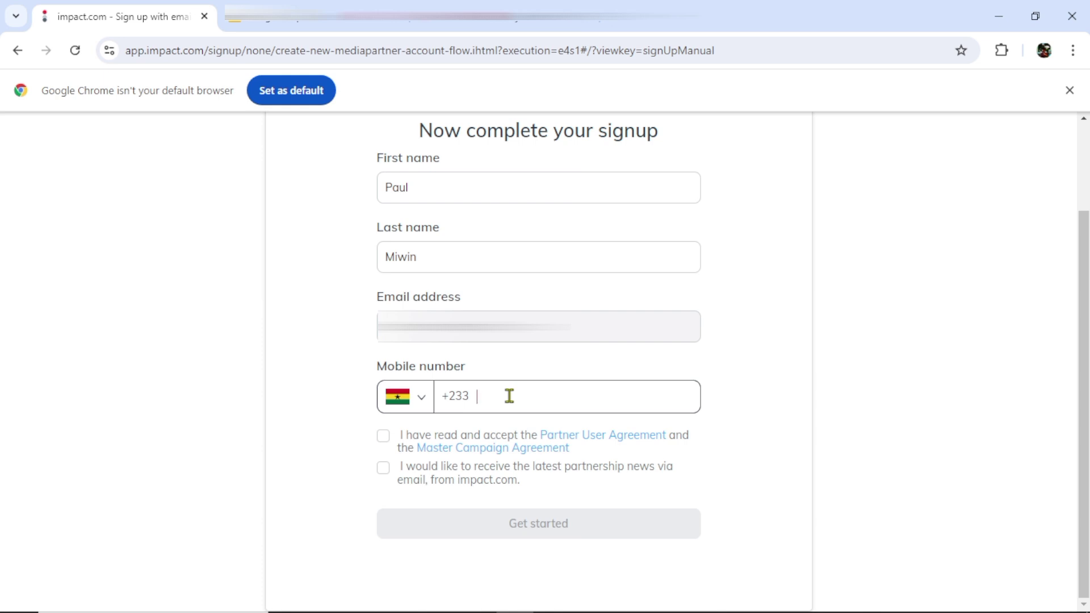
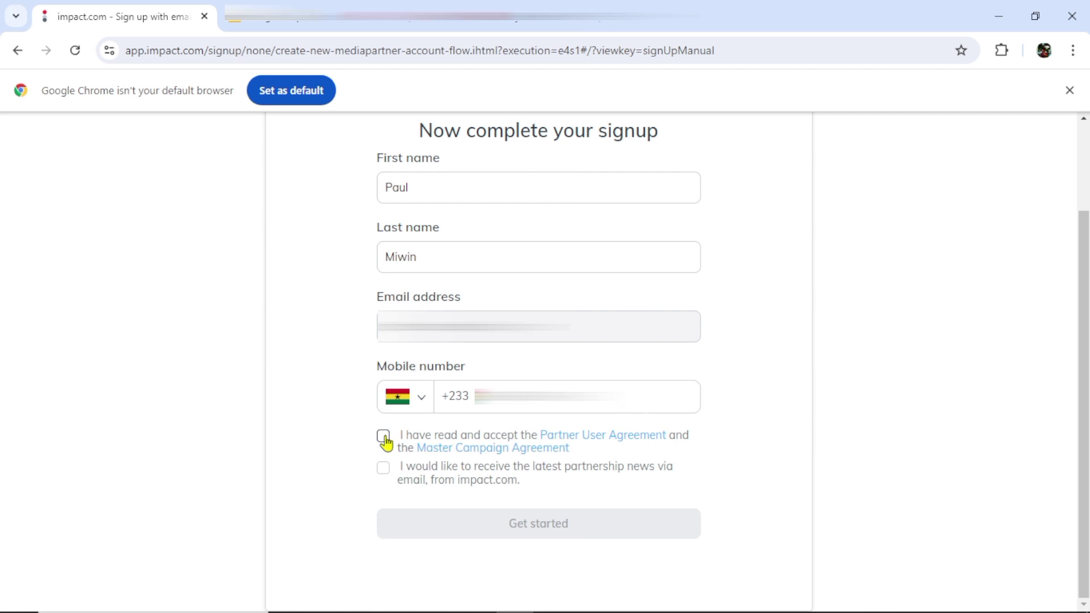
- Accept both agreements, opt into partnership news emails, and submit the form
click(383, 437)
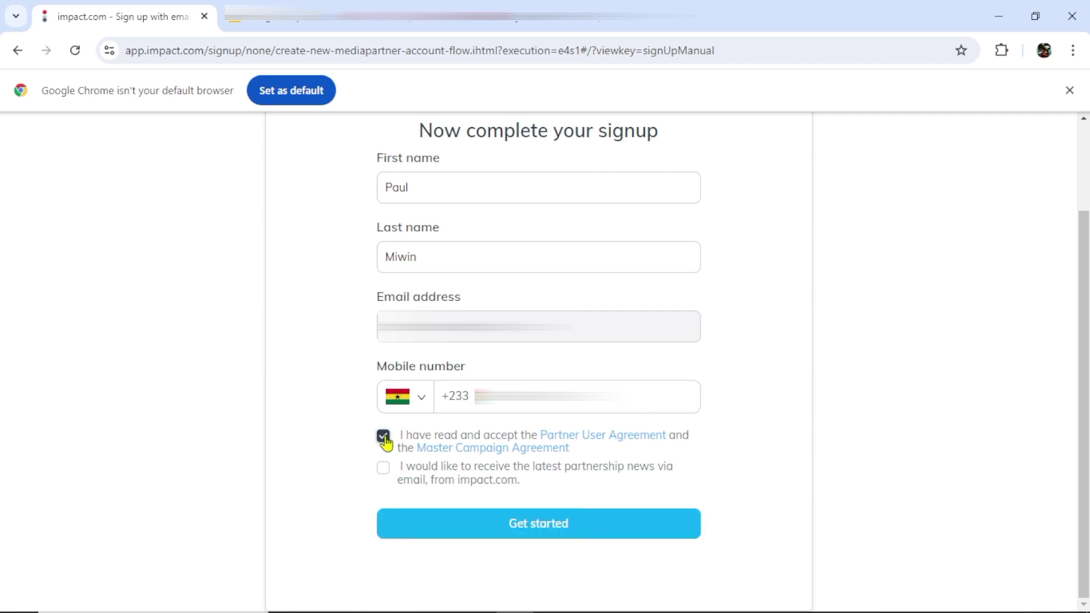
click(385, 472)
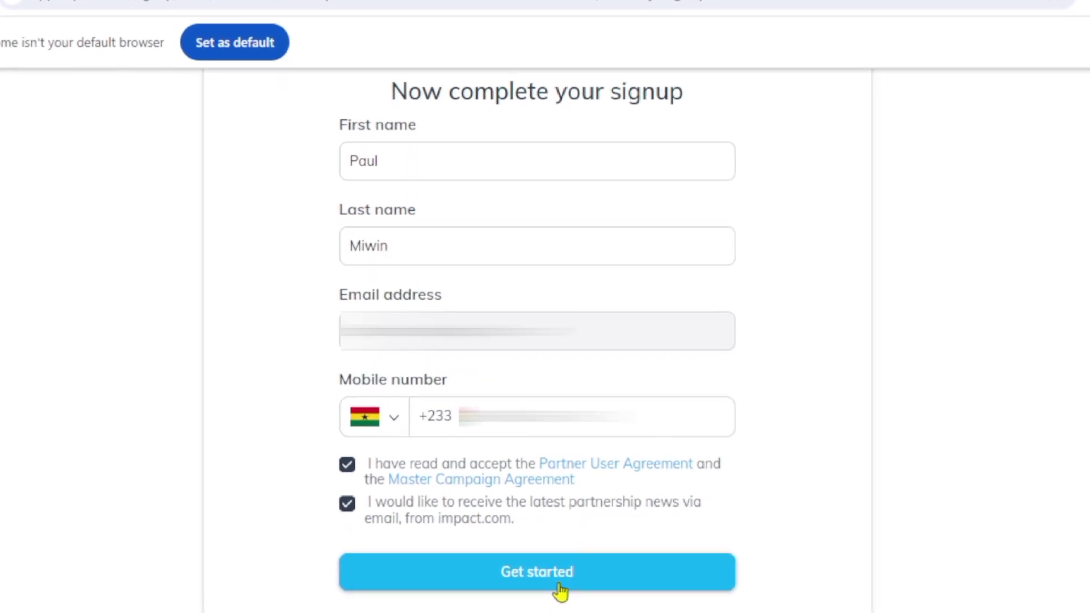
click(559, 585)
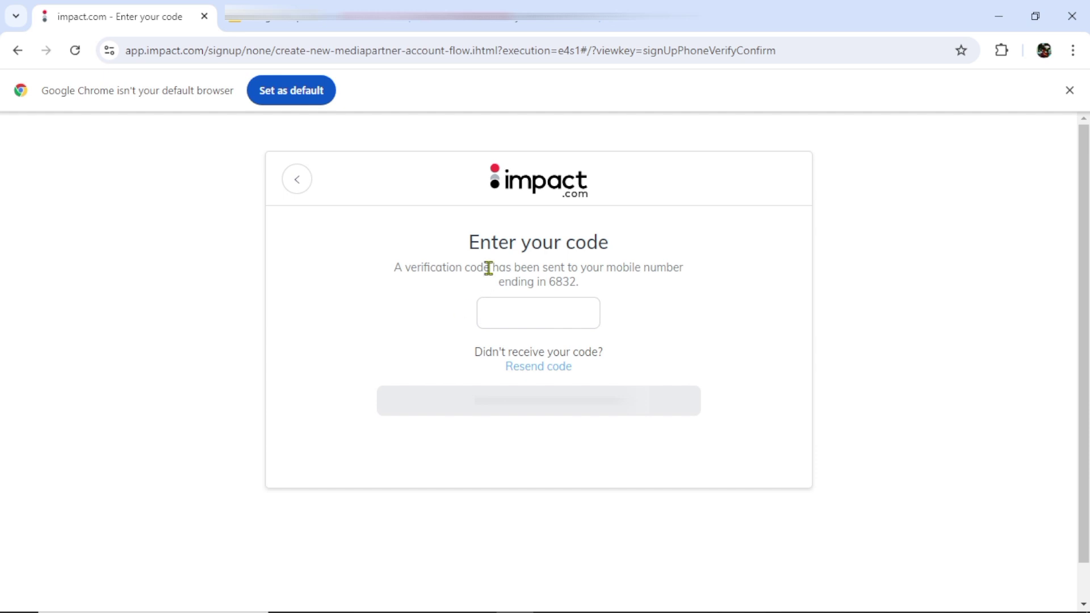
- Enter the verification code from the SMS and verify the mobile number
click(545, 310)
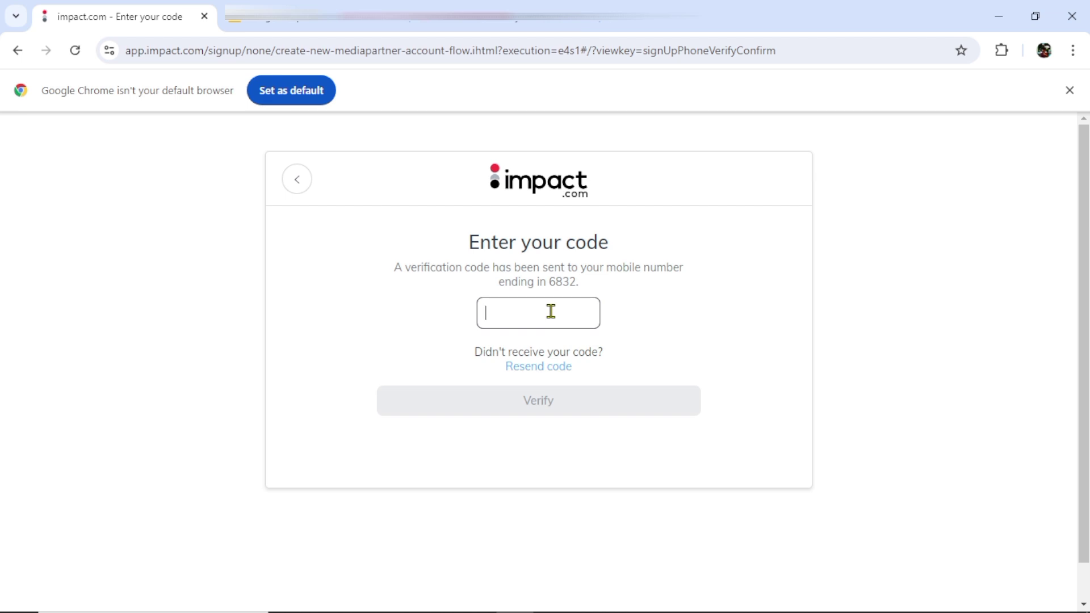
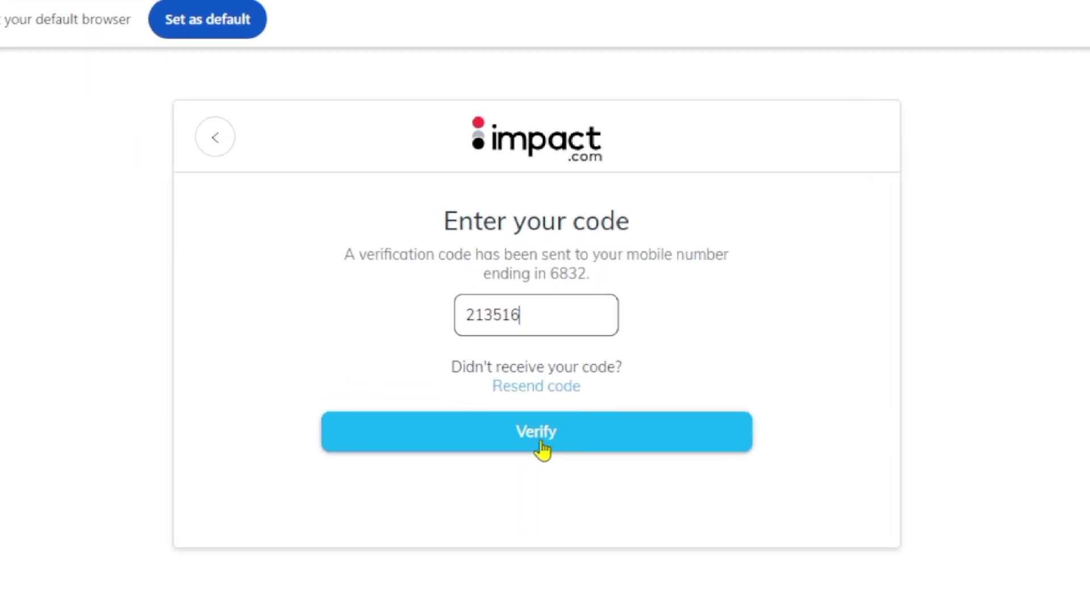
click(542, 448)
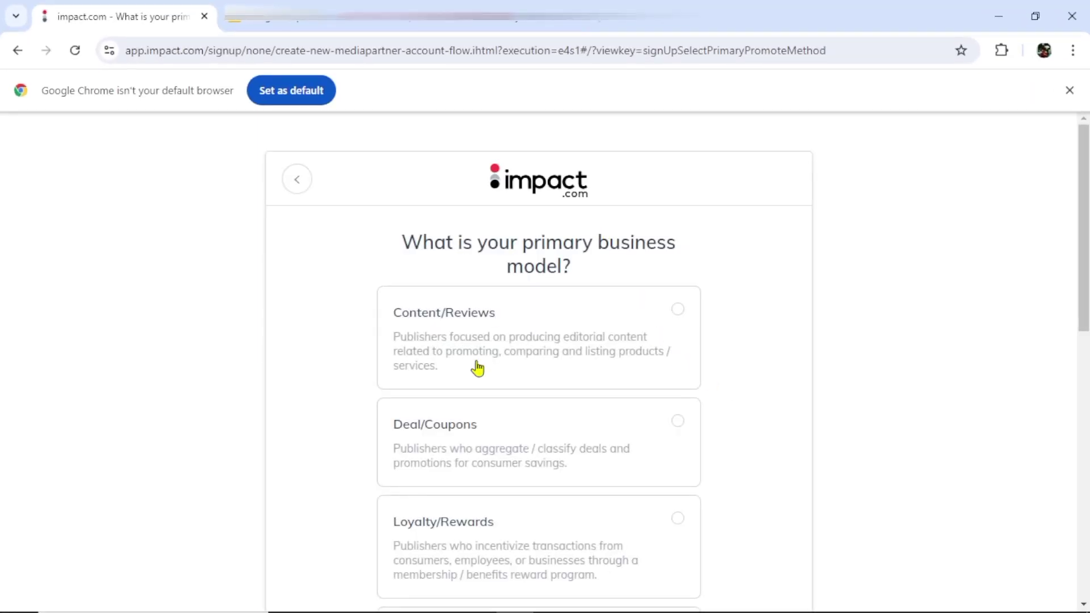
- Select Creator as the primary business model instead of Content/Reviews and continue
click(516, 362)
scroll(480, 309, down, 1)
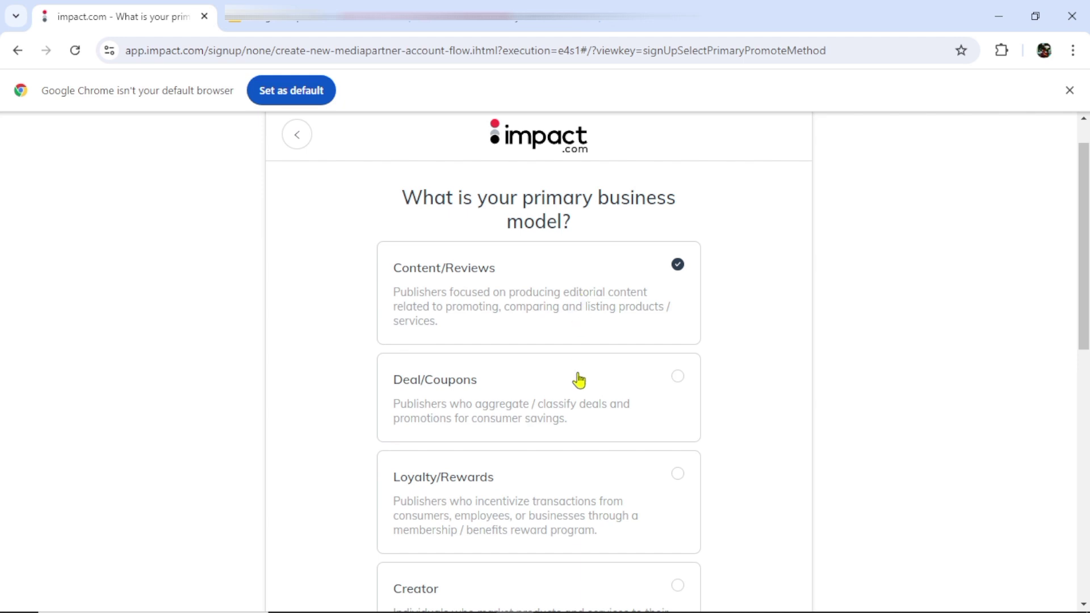
scroll(580, 392, down, 1)
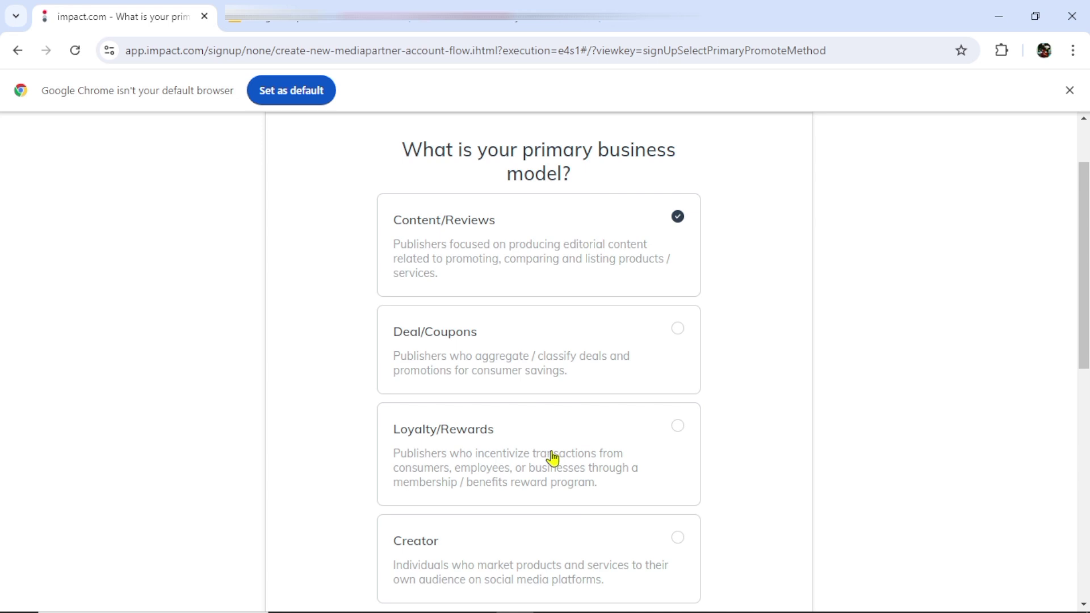
scroll(550, 455, down, 1)
scroll(552, 457, down, 3)
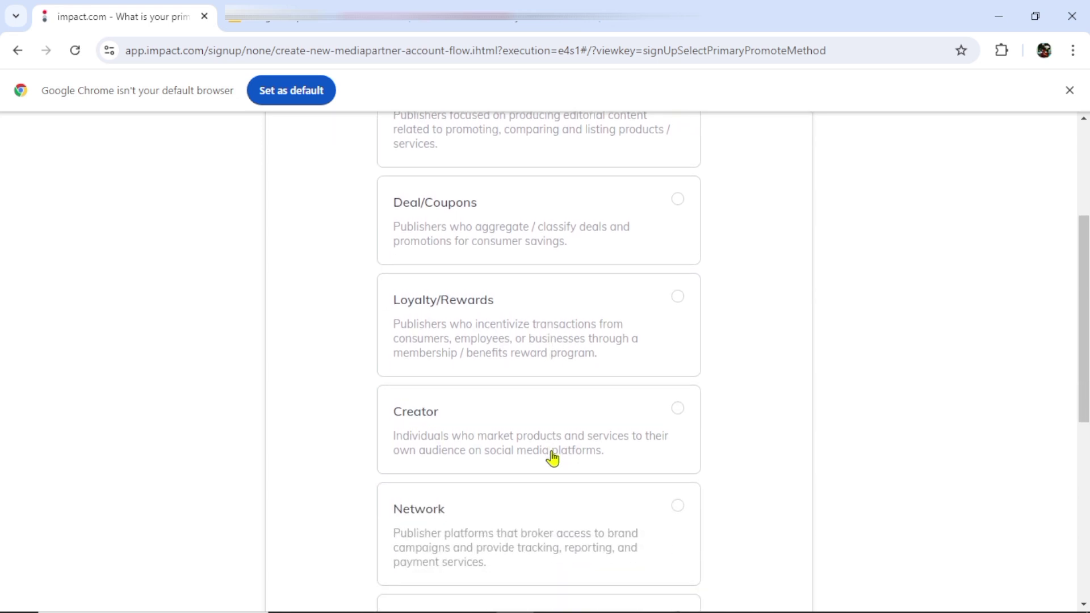
scroll(552, 459, down, 1)
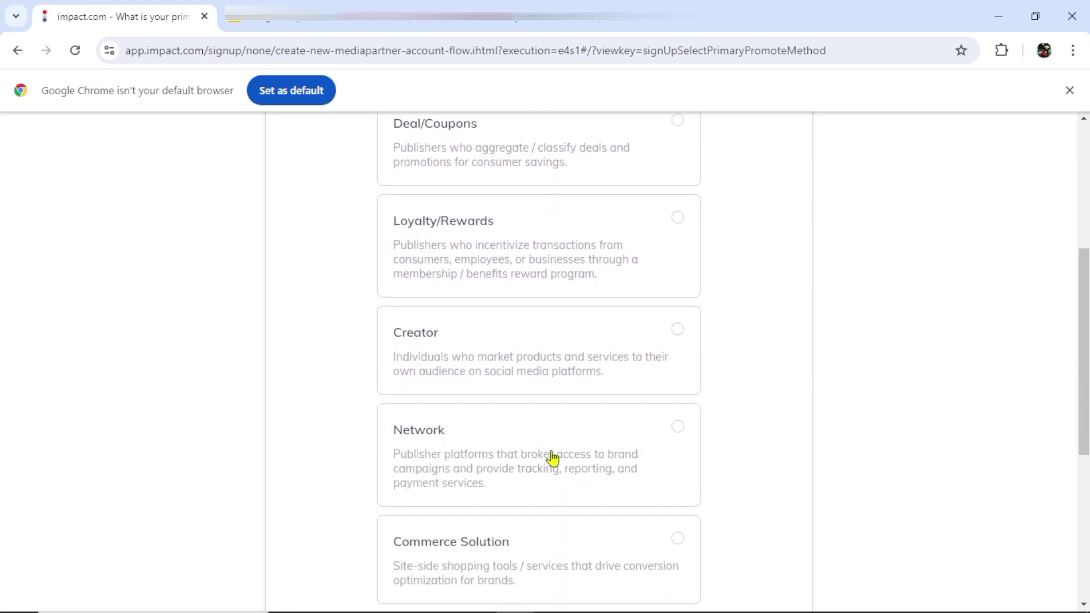
click(465, 358)
scroll(465, 359, down, 3)
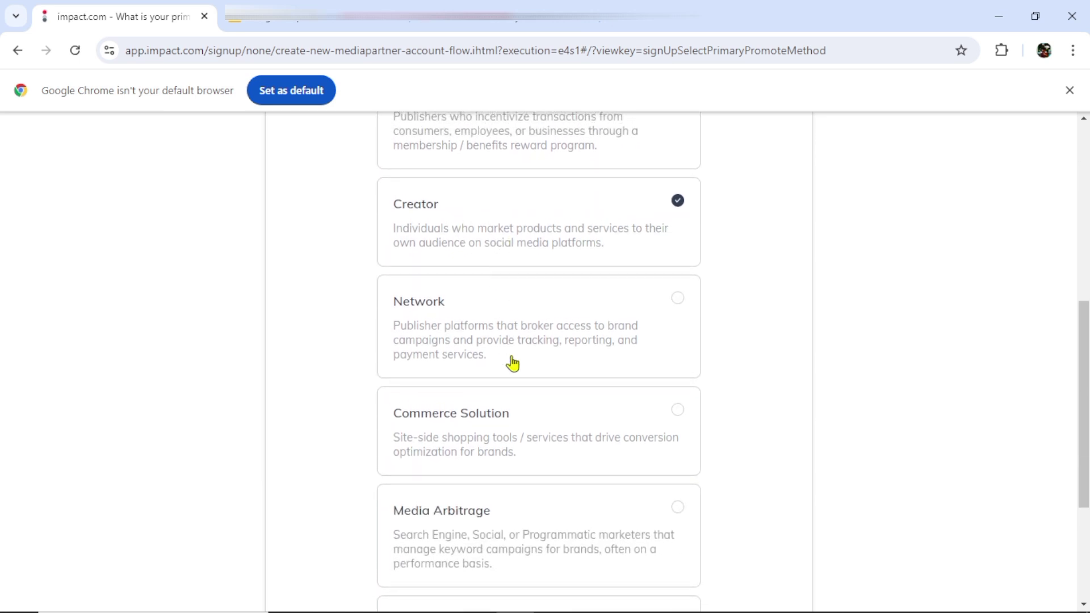
scroll(516, 401, down, 2)
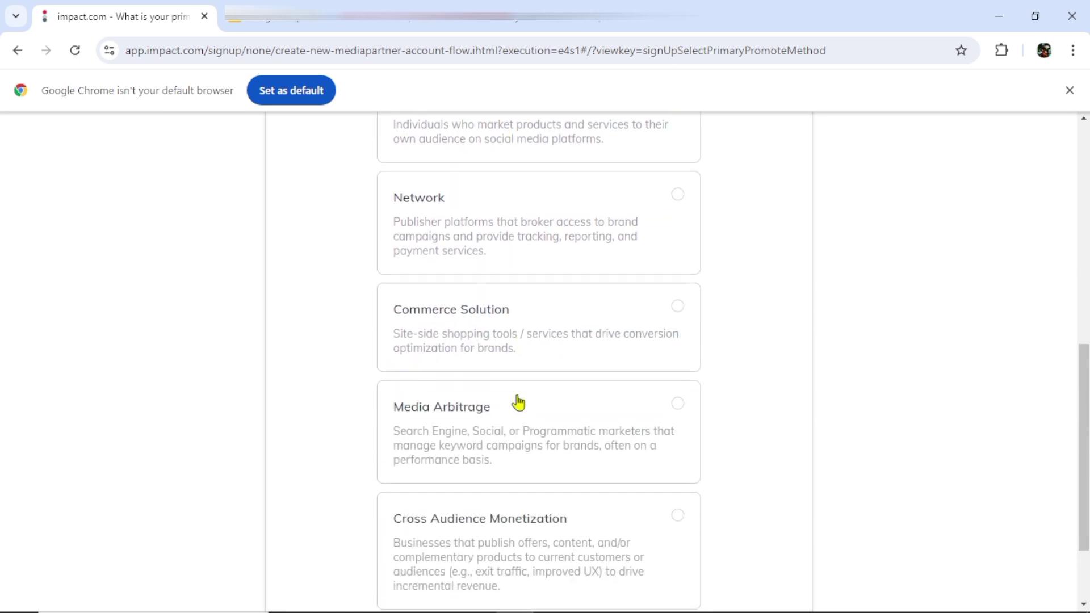
scroll(518, 402, down, 2)
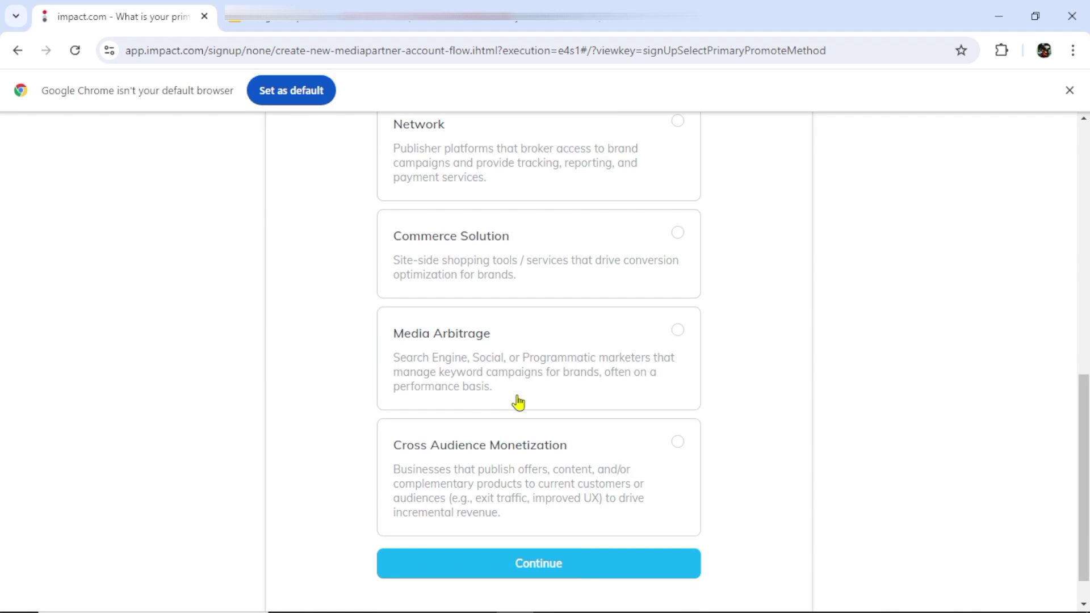
scroll(518, 401, down, 1)
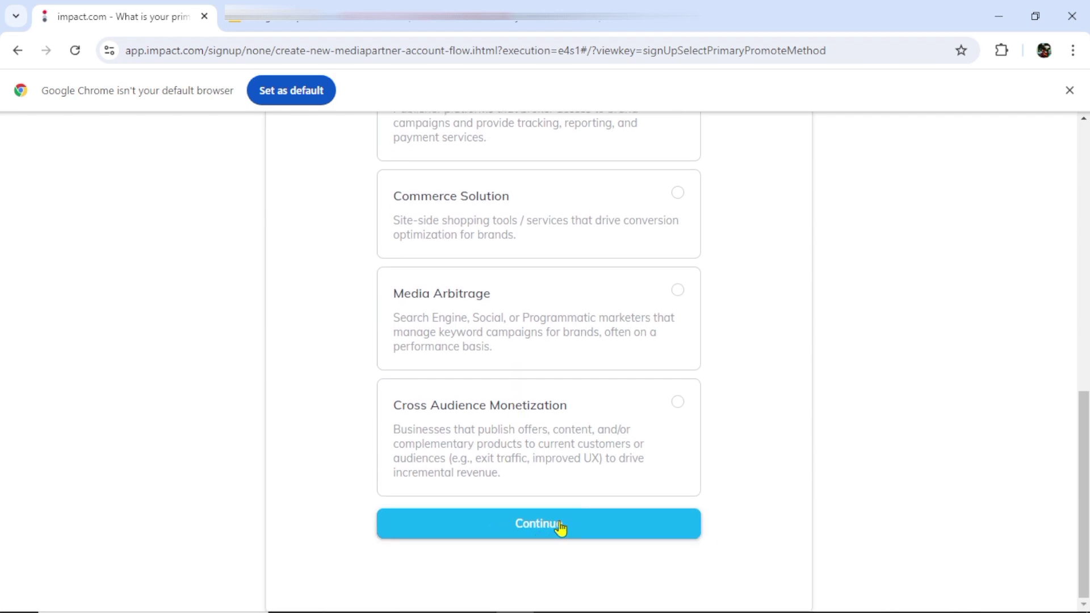
click(539, 531)
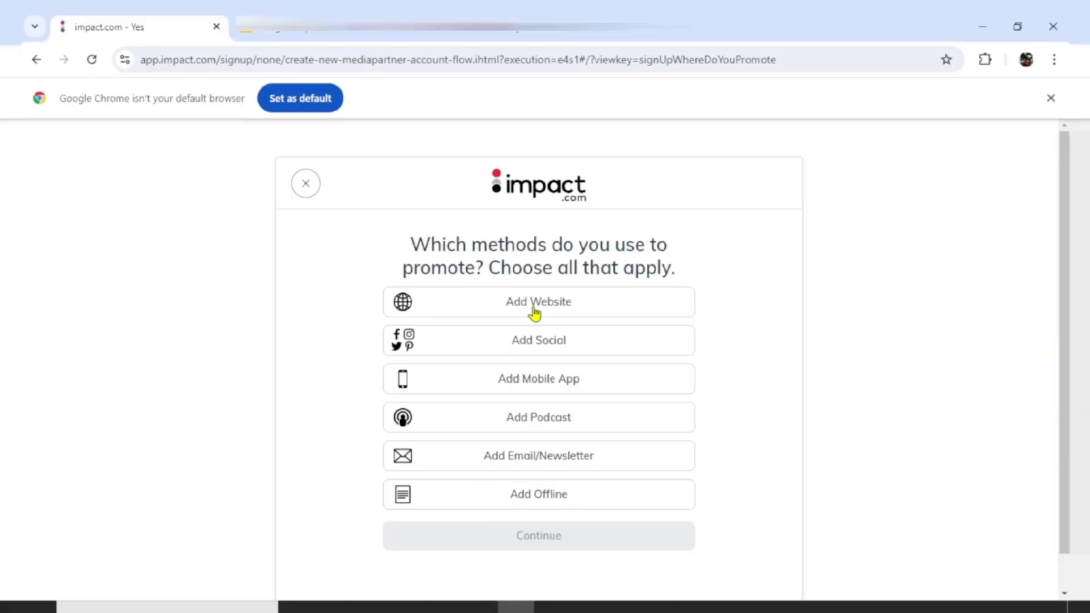
- Start adding a website and name it PauTeCom
click(534, 310)
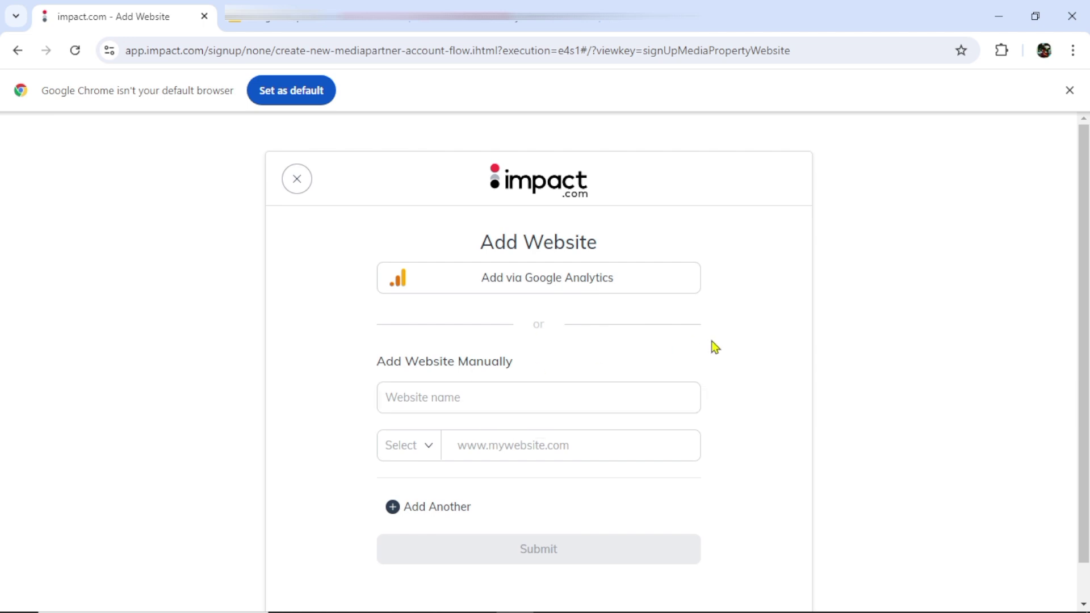
scroll(710, 340, down, 1)
scroll(711, 341, up, 1)
scroll(749, 366, down, 1)
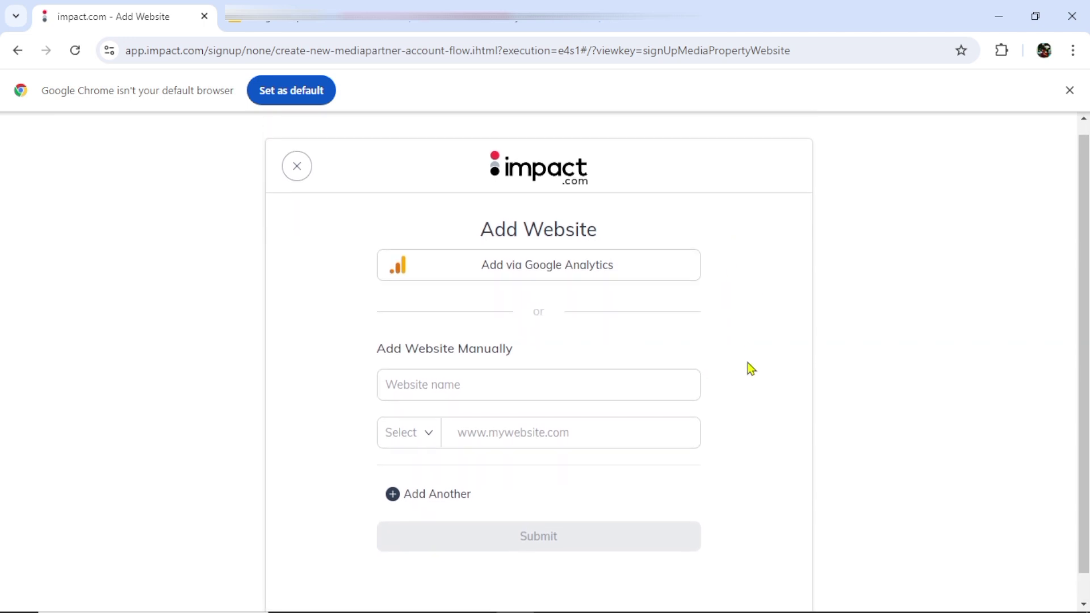
scroll(751, 368, up, 1)
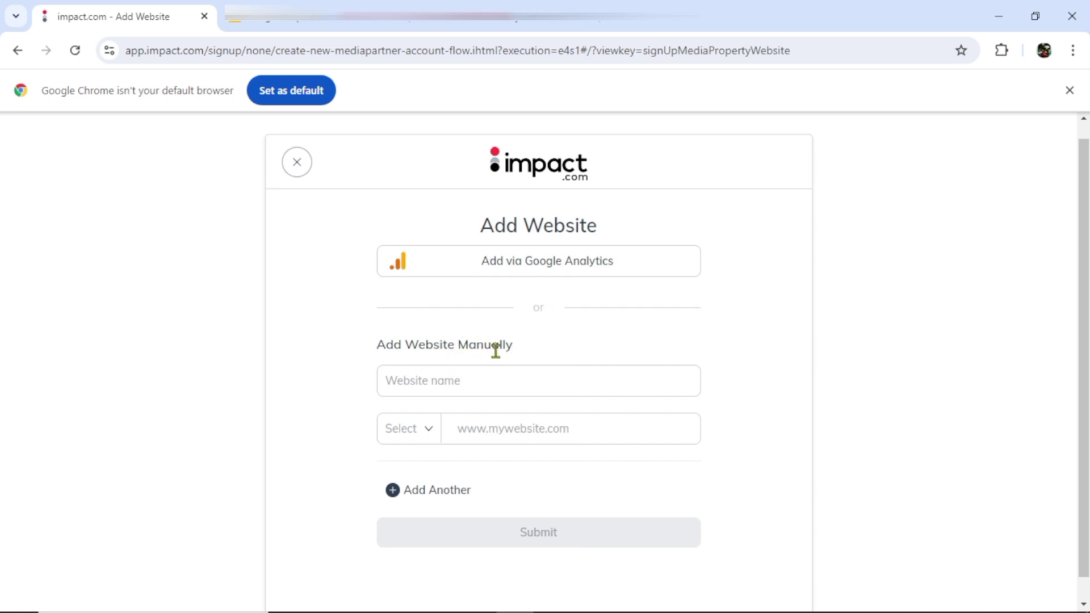
click(489, 382)
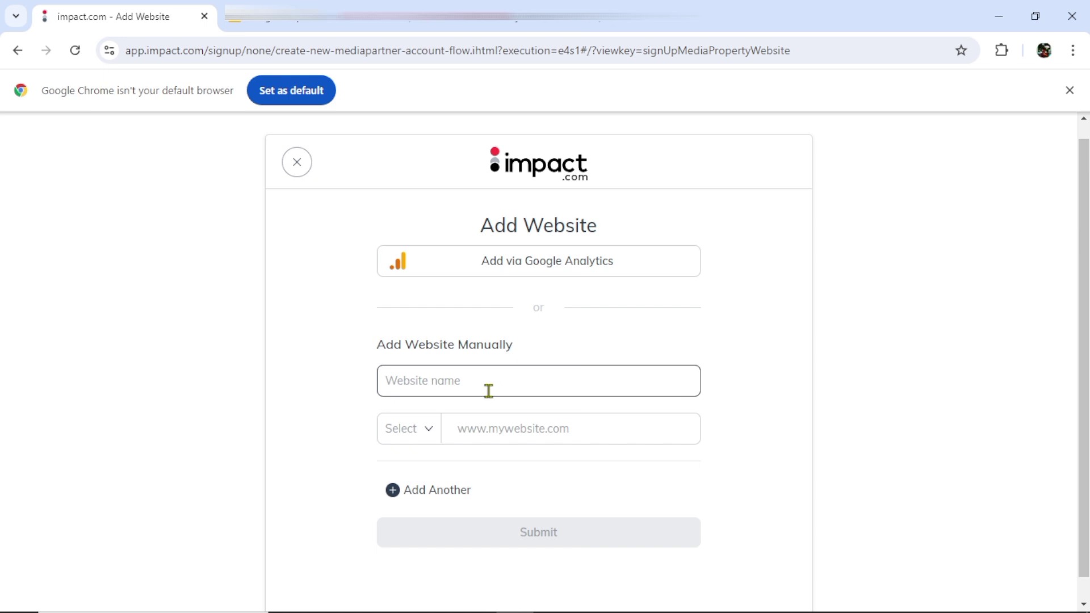
text(PauTeCom)
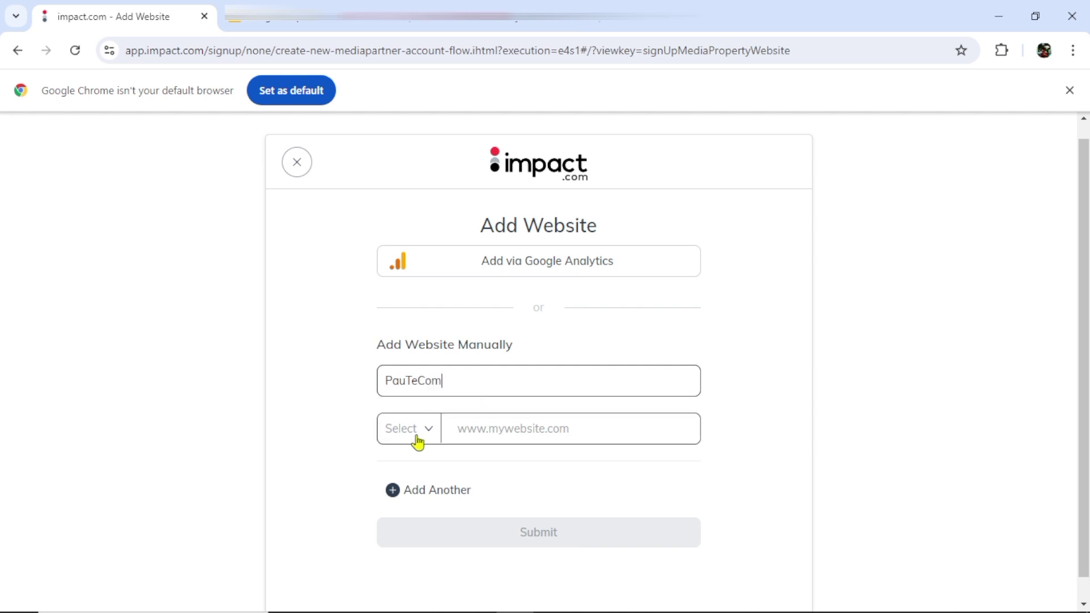
click(430, 437)
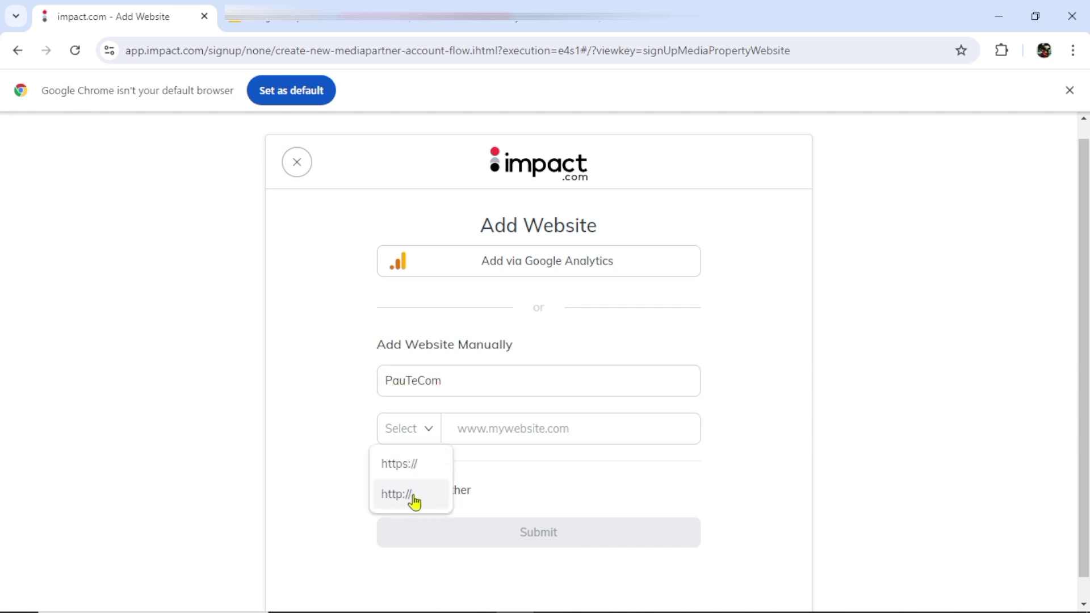
click(414, 469)
click(493, 430)
text(https://pautecom)
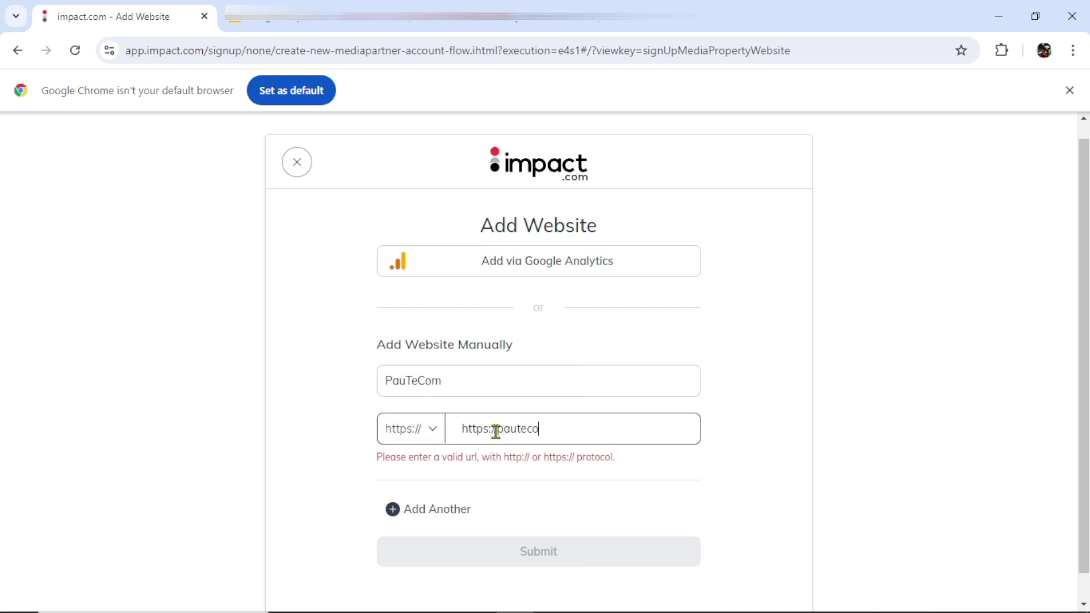
text(com)
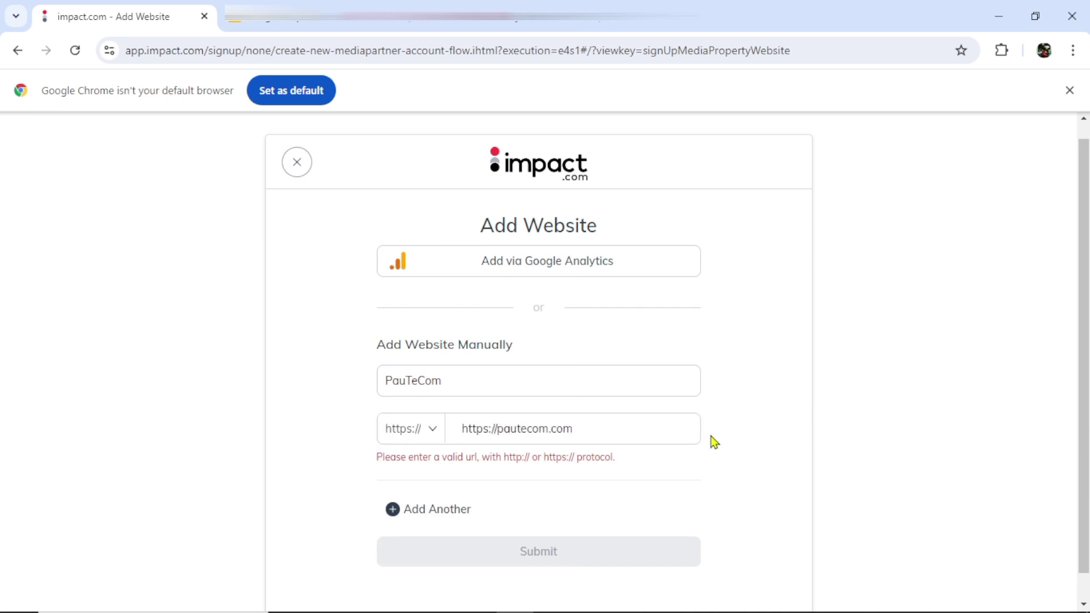
click(614, 457)
- Remove the duplicated protocol from the address and submit the website
scroll(479, 510, down, 1)
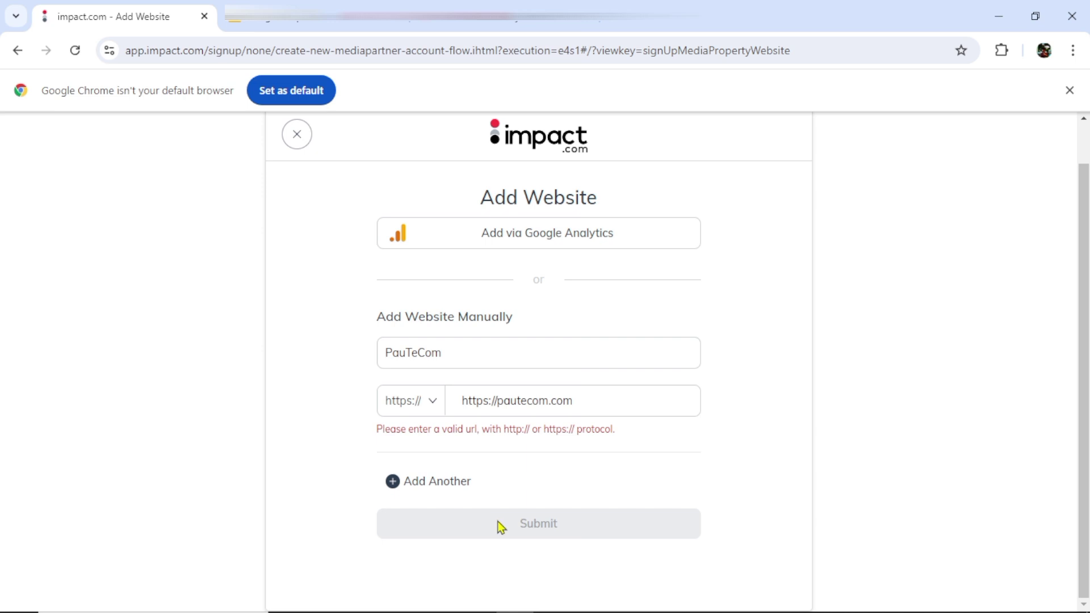
click(563, 403)
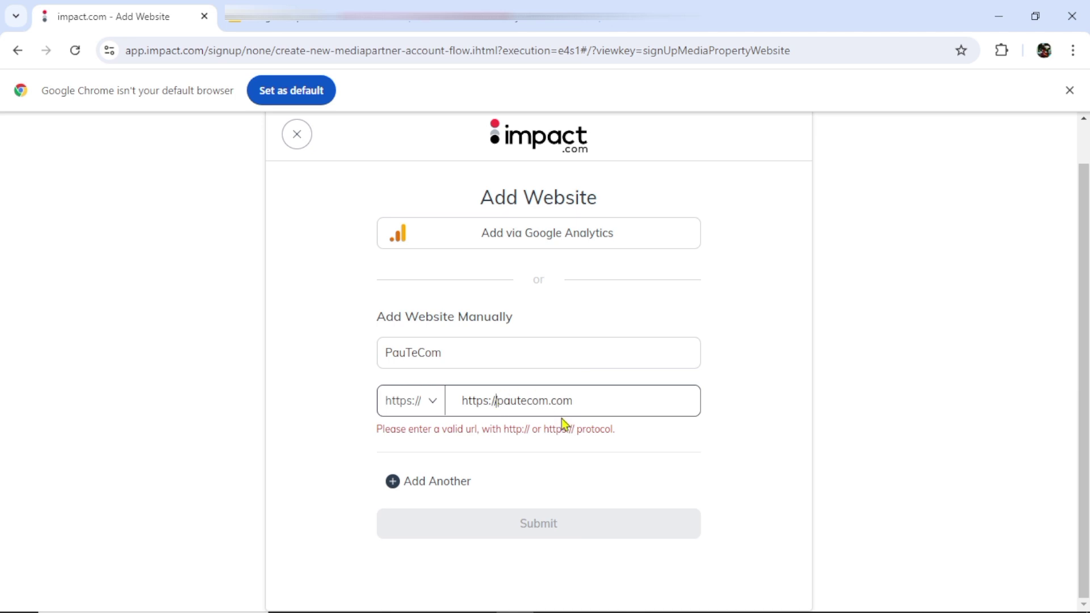
key(BackSpace)
key(BackSpace)
key(BackSpace)
key(BackSpace)
key(BackSpace)
key(BackSpace)
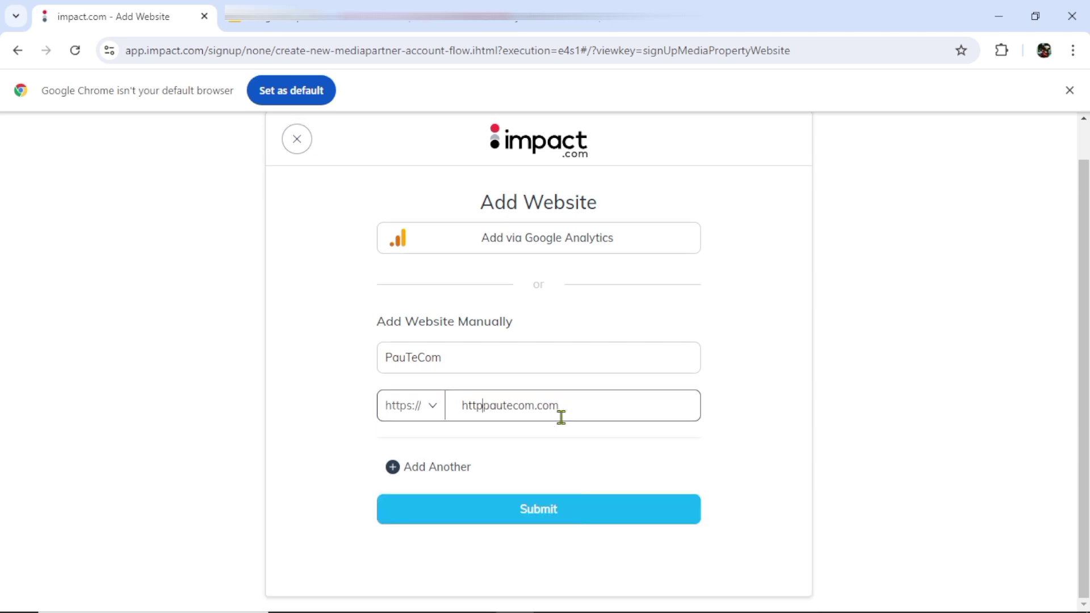
key(BackSpace)
key(BackSpace)
click(520, 463)
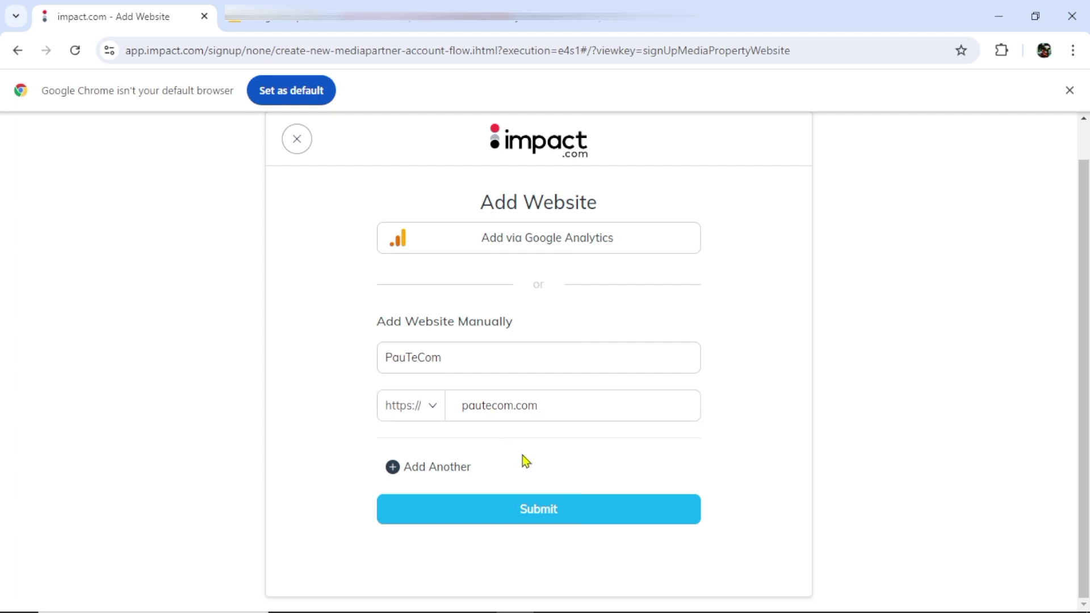
double_click(617, 419)
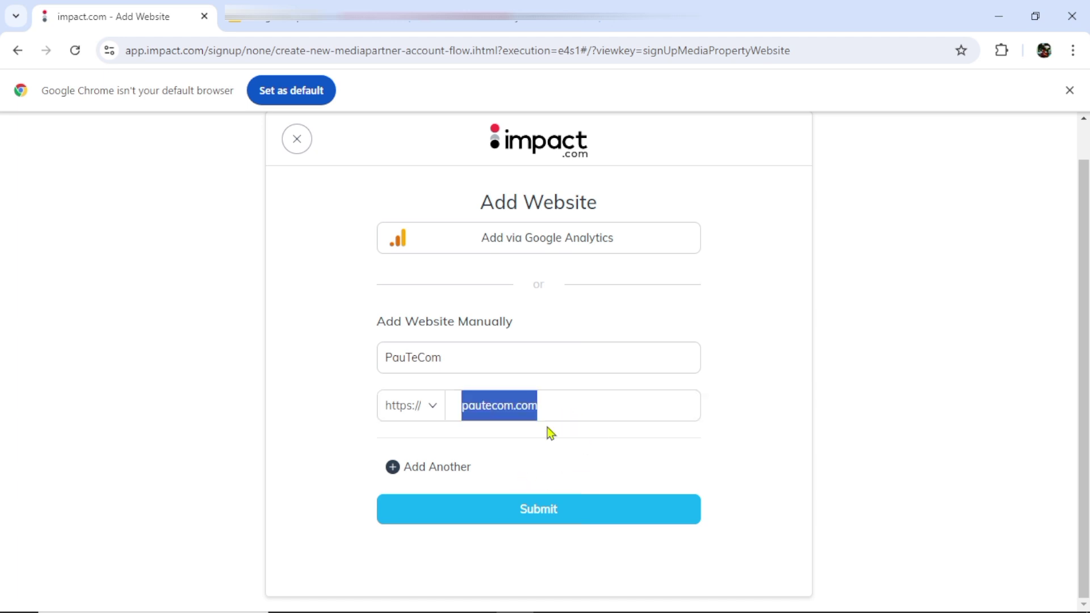
click(546, 465)
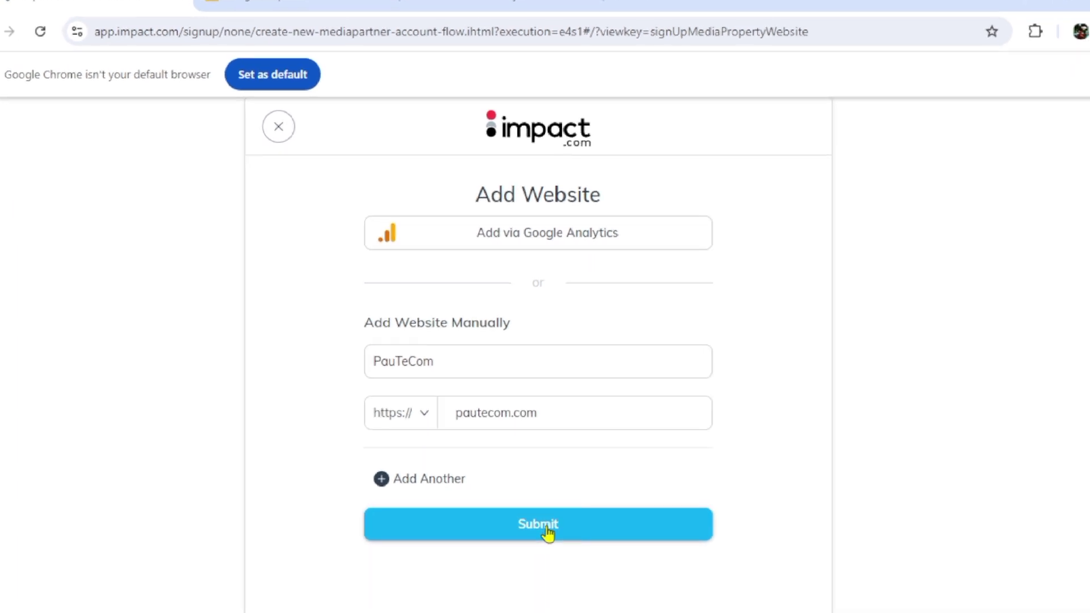
click(547, 557)
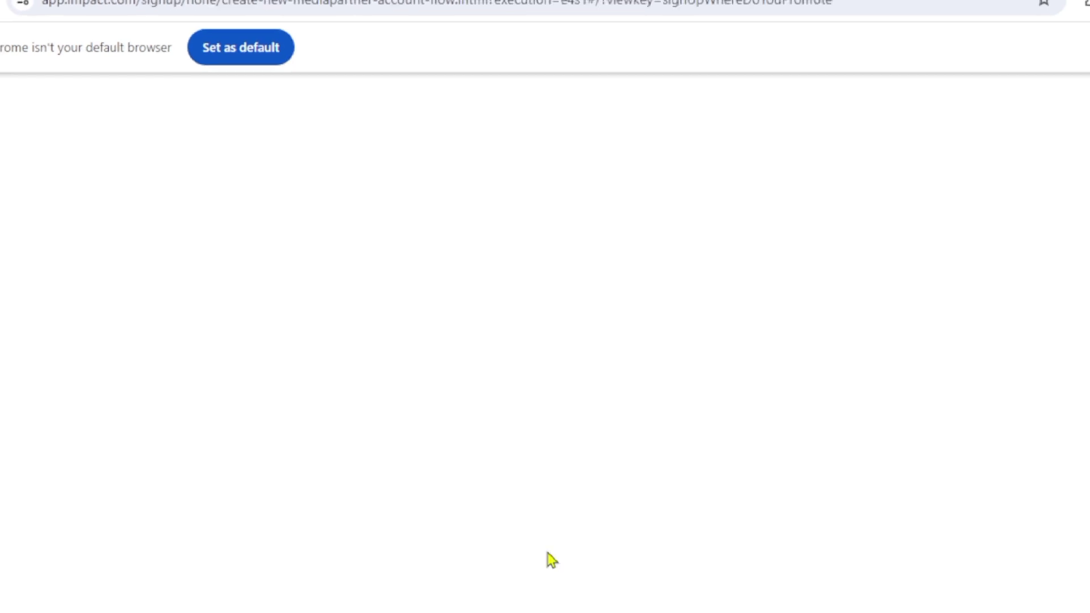
click(520, 391)
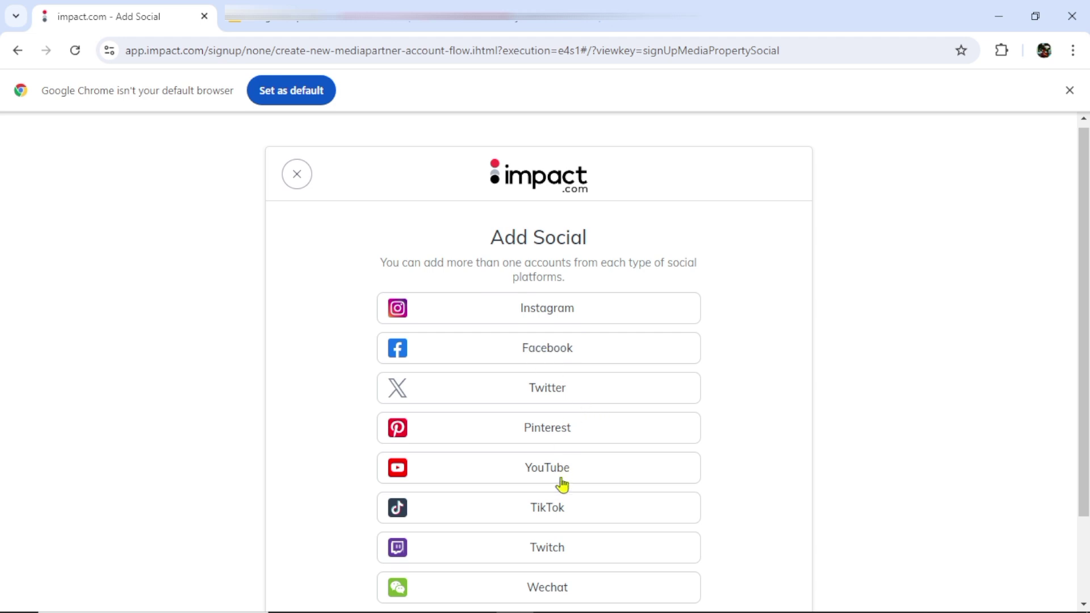
scroll(564, 492, down, 1)
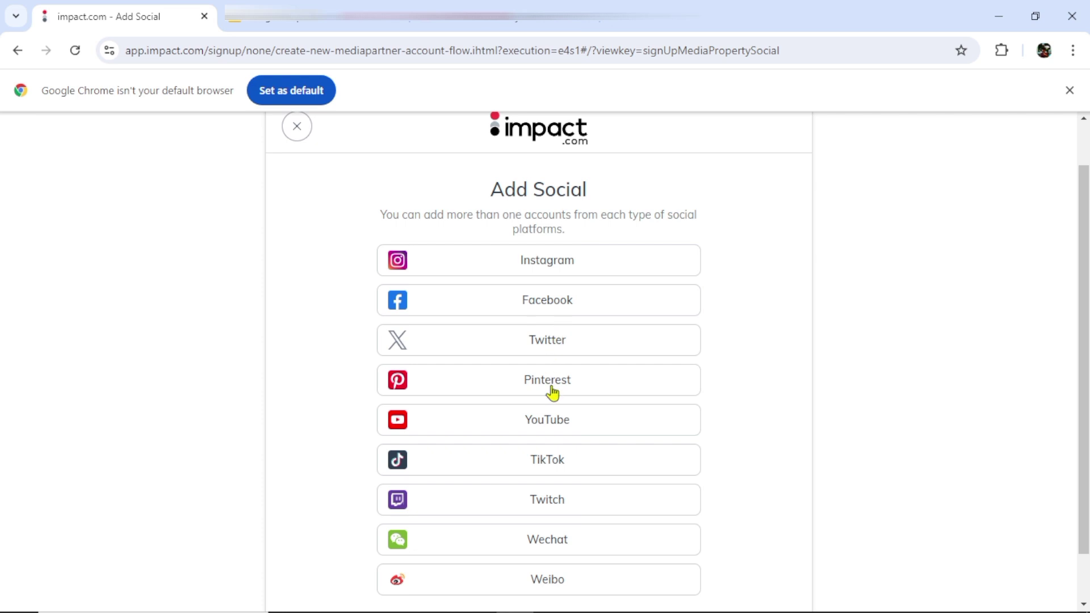
scroll(557, 538, down, 1)
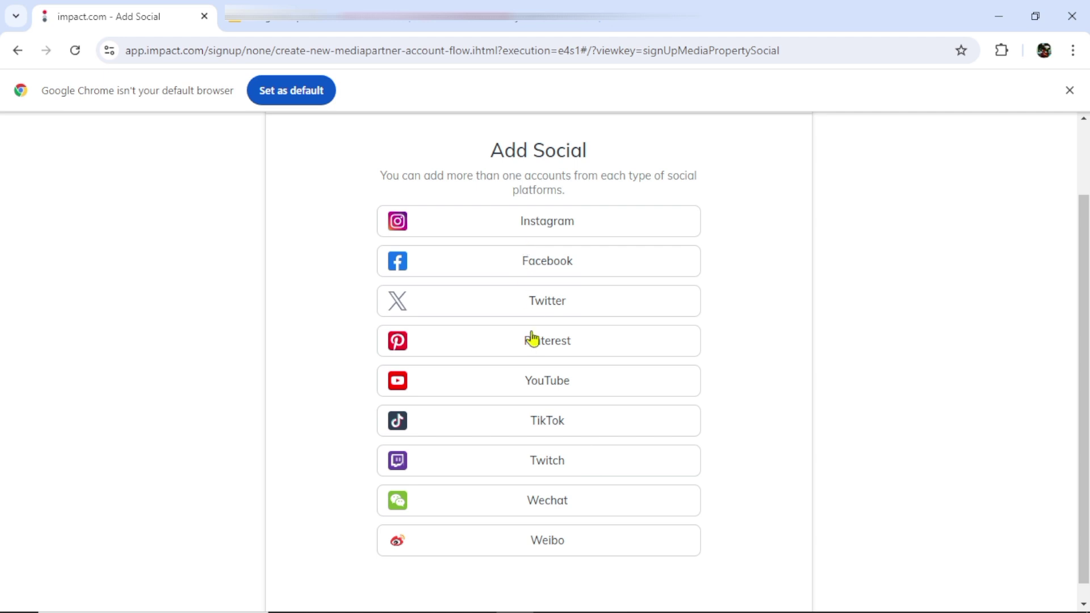
scroll(300, 180, up, 2)
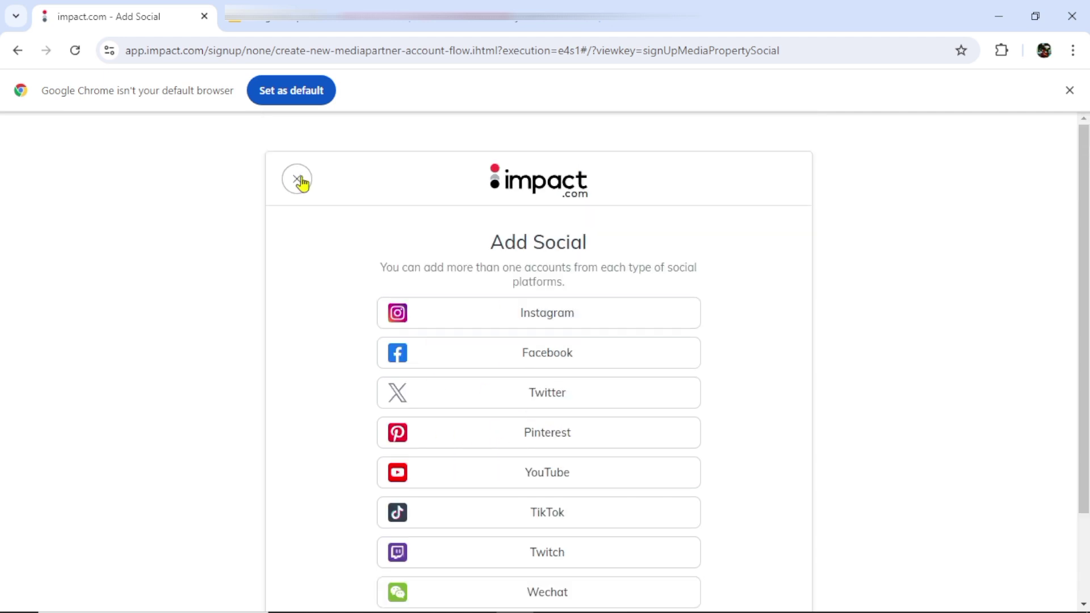
click(299, 181)
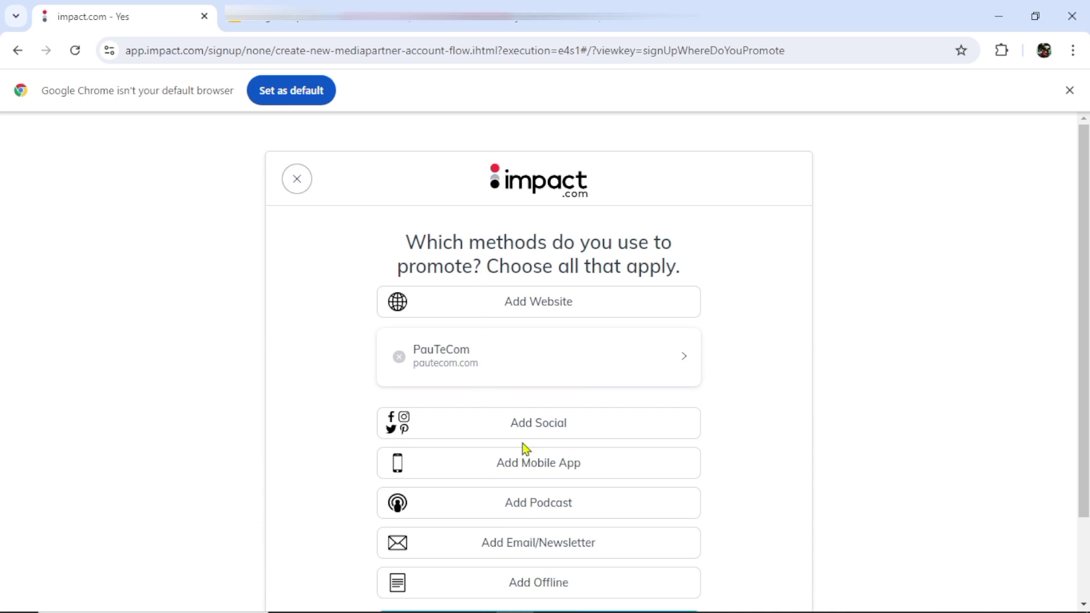
- Continue past the promotion methods page
scroll(522, 448, down, 2)
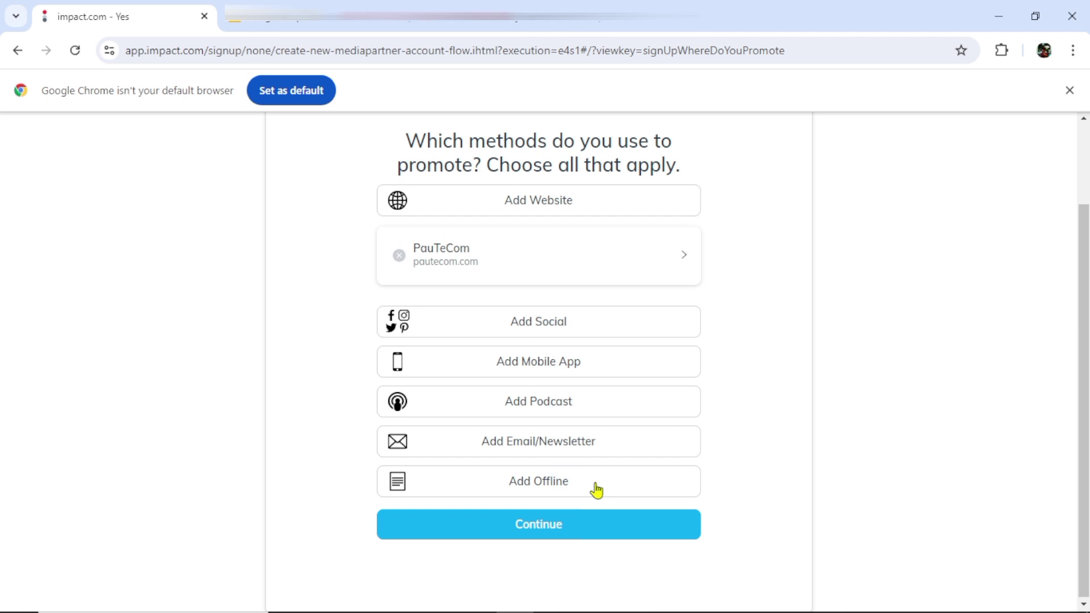
click(549, 523)
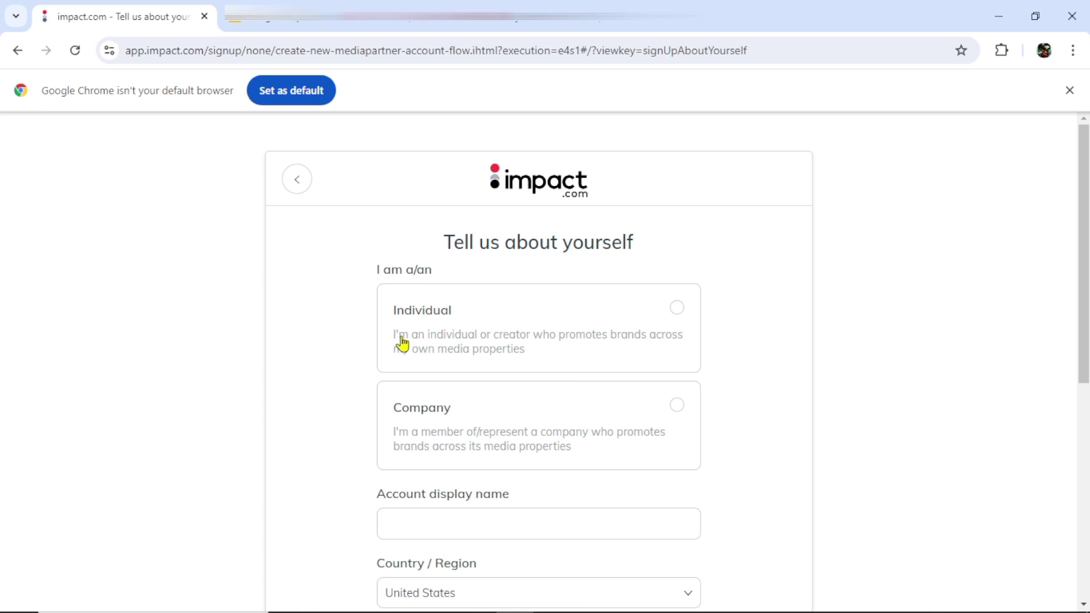
- Choose Individual and enter the user's full name as the account display name
scroll(428, 349, down, 1)
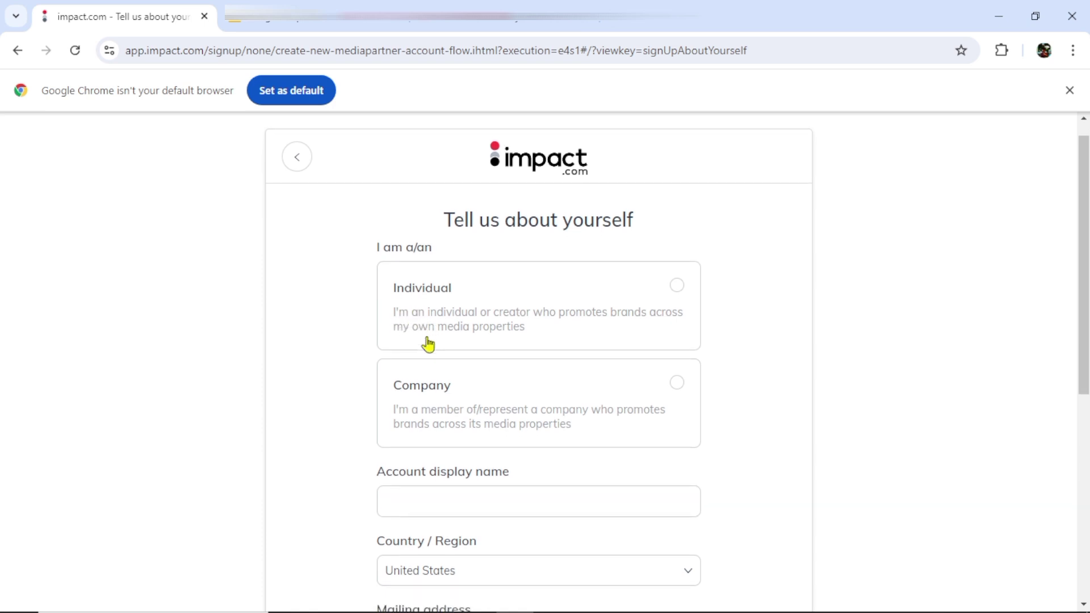
scroll(474, 320, down, 2)
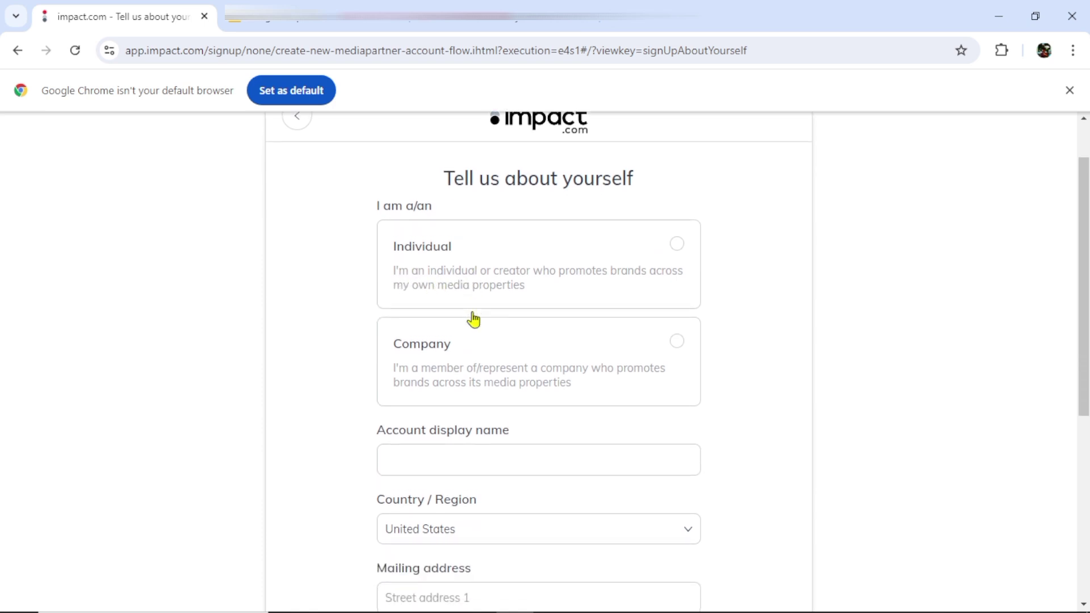
click(475, 273)
scroll(506, 289, down, 4)
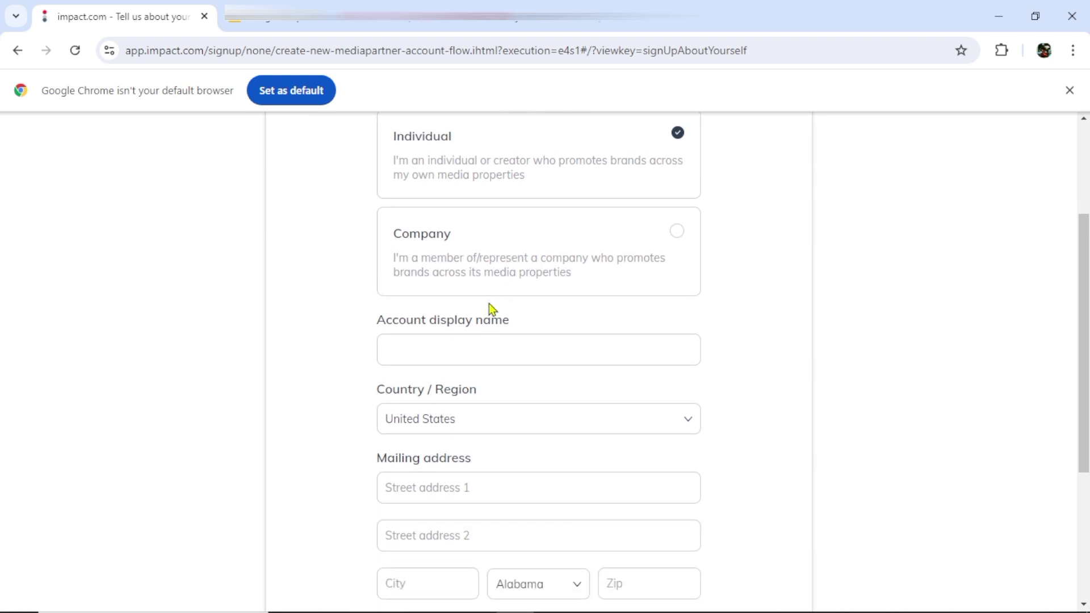
click(446, 347)
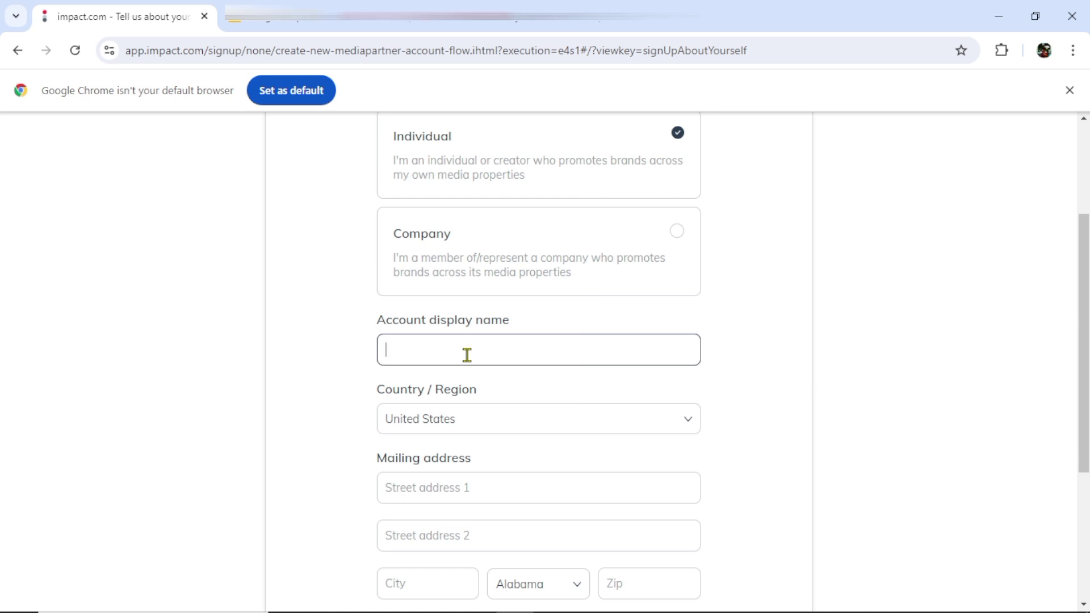
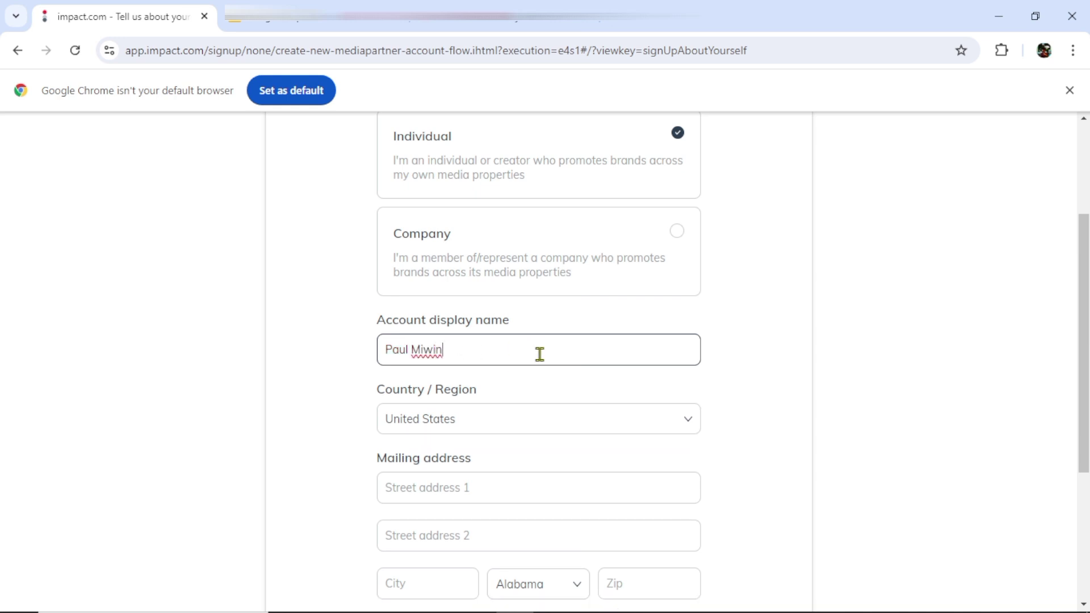
- Select Ghana as the country/region
scroll(475, 416, down, 1)
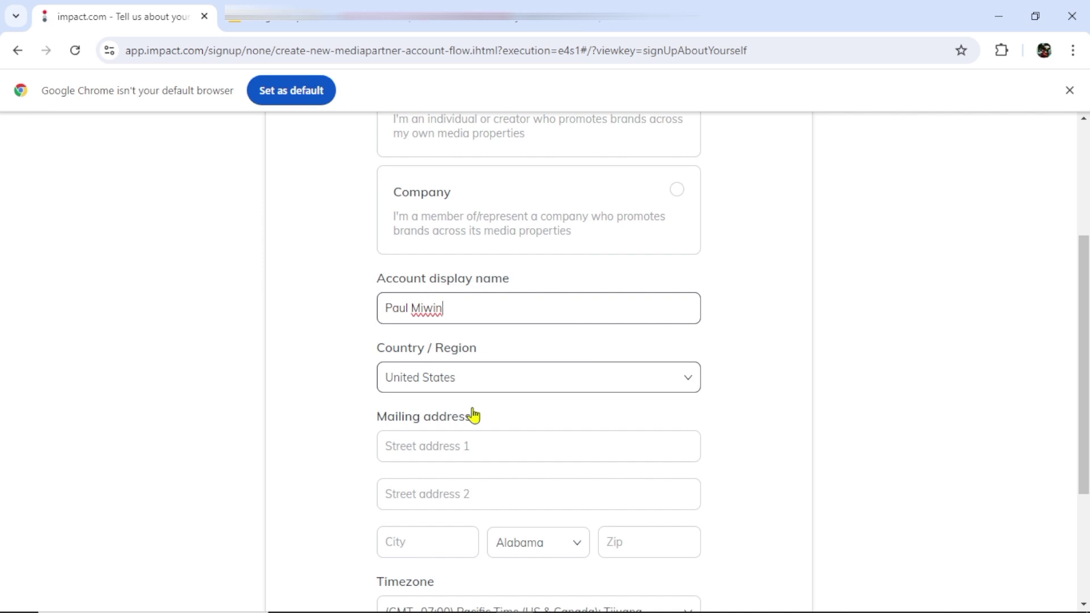
click(498, 391)
scroll(480, 247, down, 3)
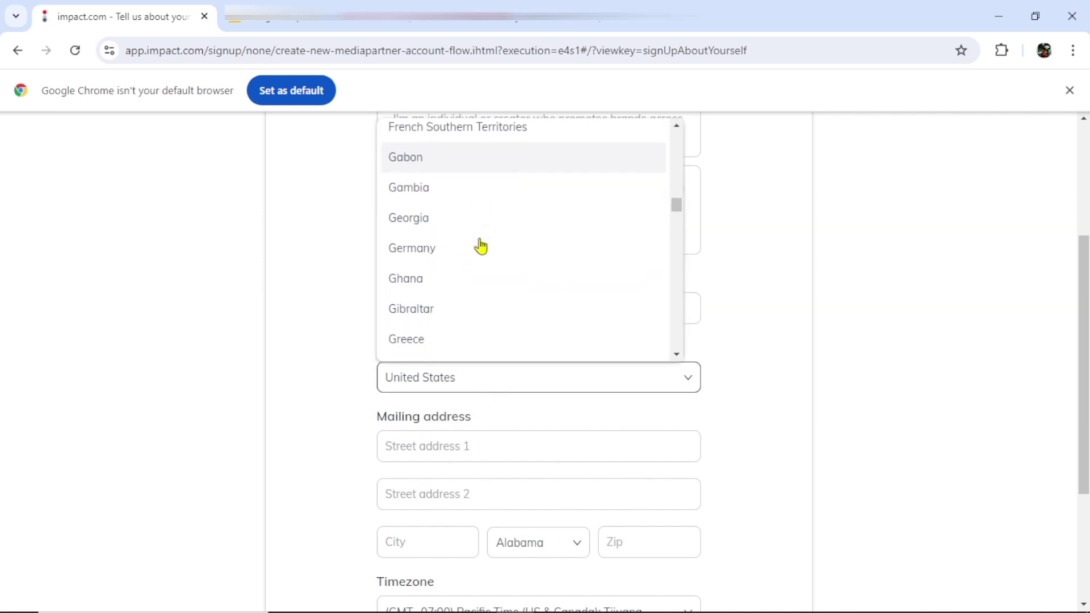
click(431, 254)
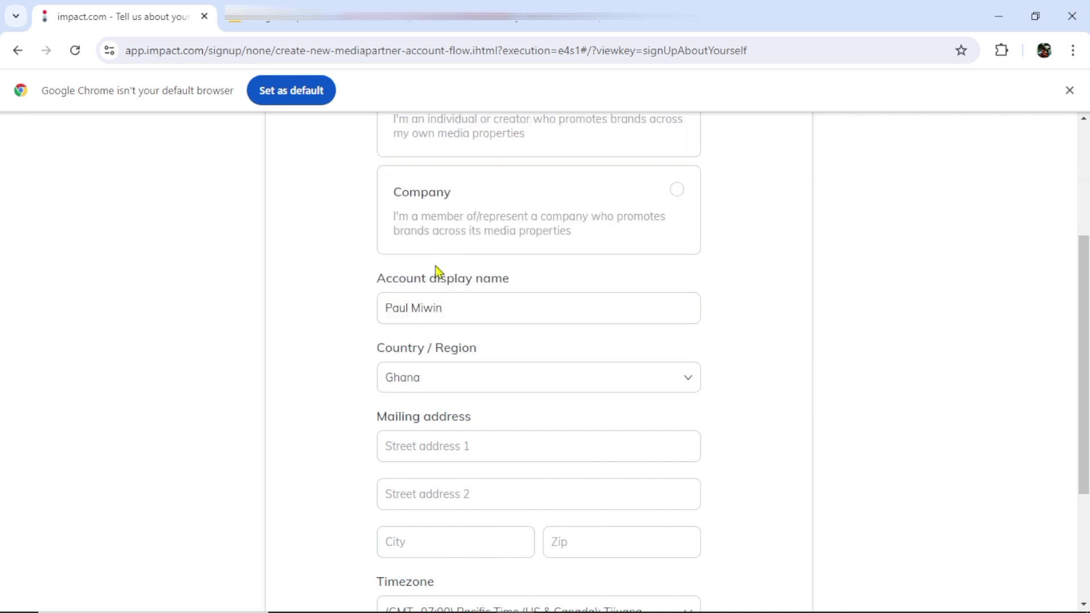
click(523, 440)
scroll(523, 438, down, 4)
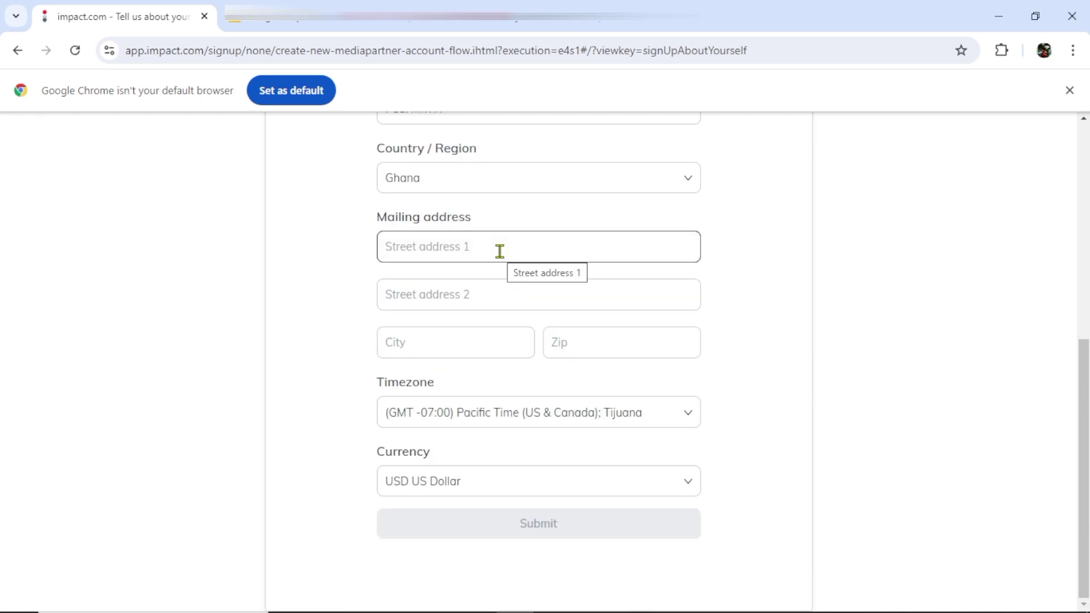
- Fill the street address and city from the saved address and enter the zip code
scroll(499, 251, up, 1)
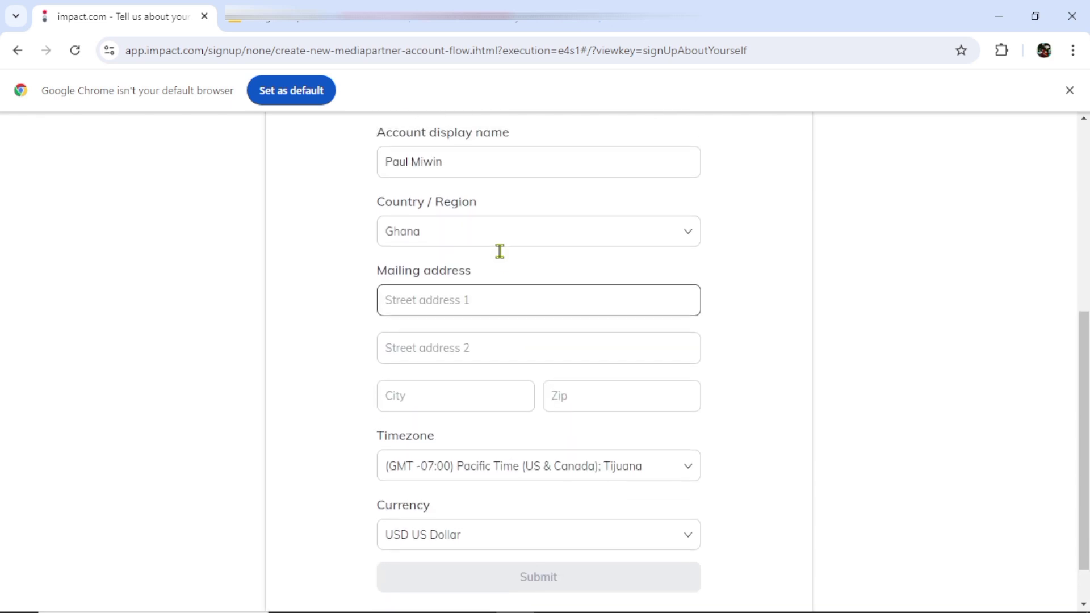
click(494, 292)
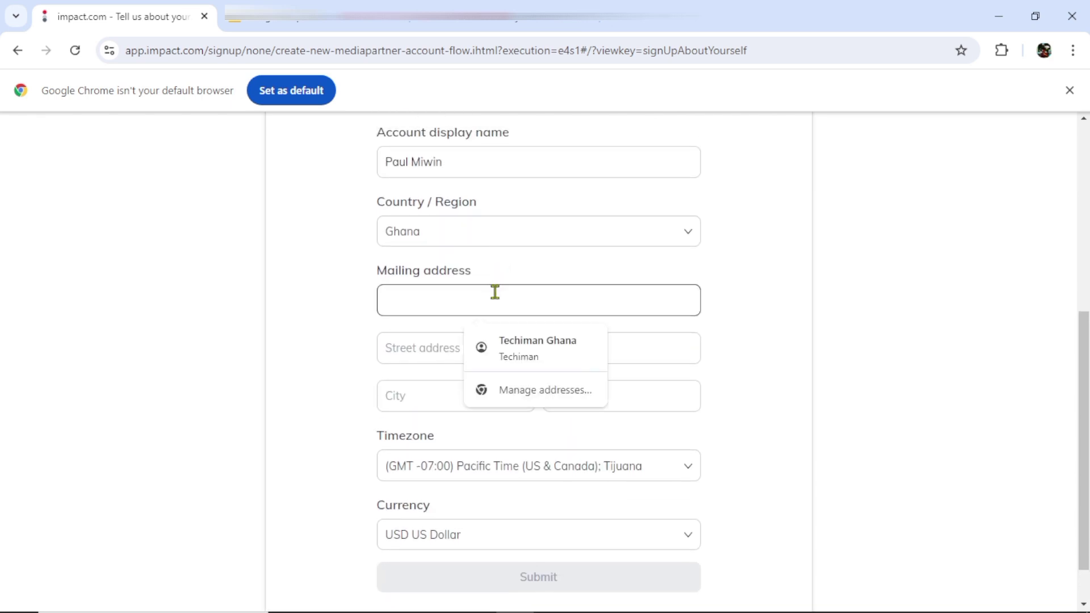
click(523, 344)
scroll(557, 387, down, 1)
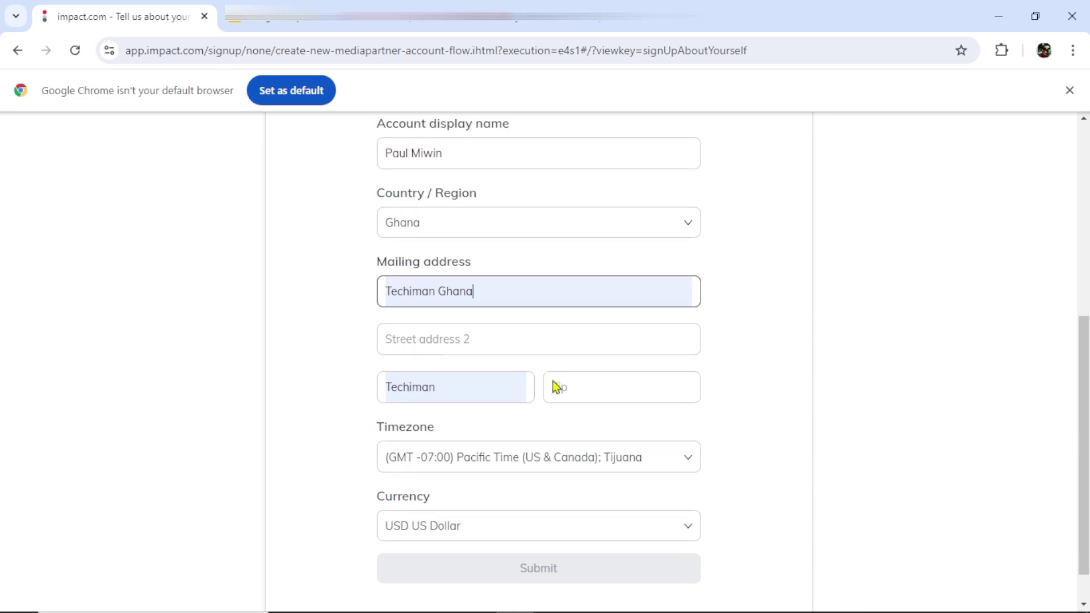
scroll(552, 383, down, 1)
click(574, 346)
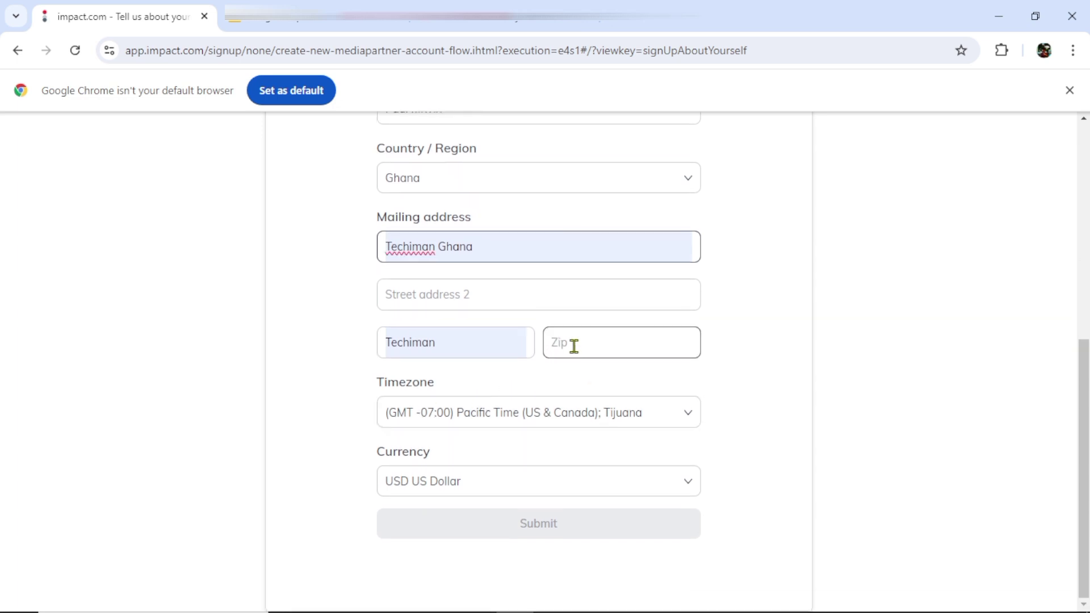
text(3451)
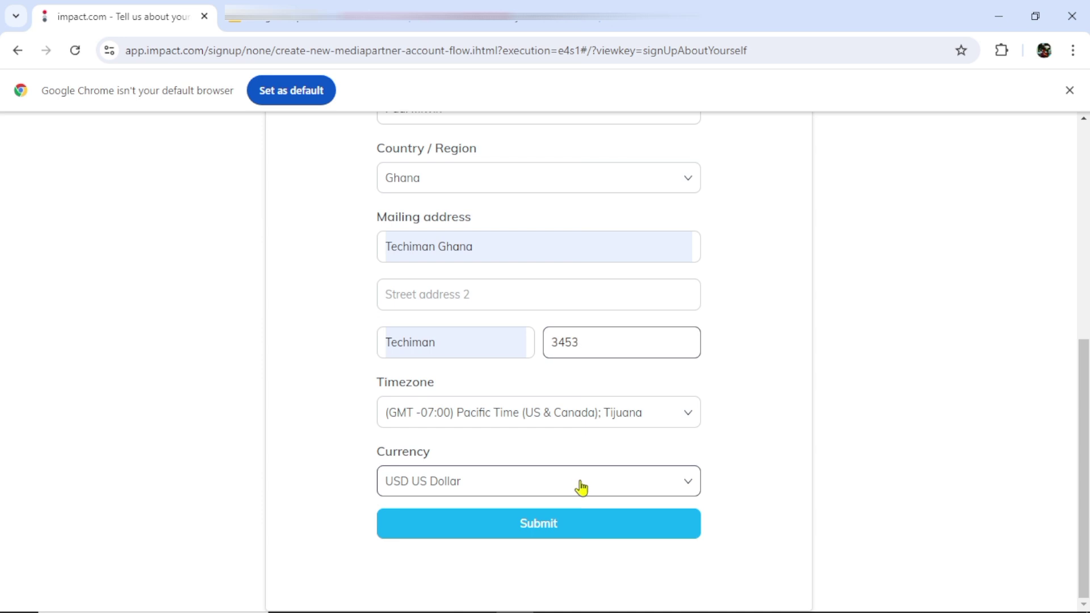
- Set the currency to GHS Ghanaian Cedi
click(638, 489)
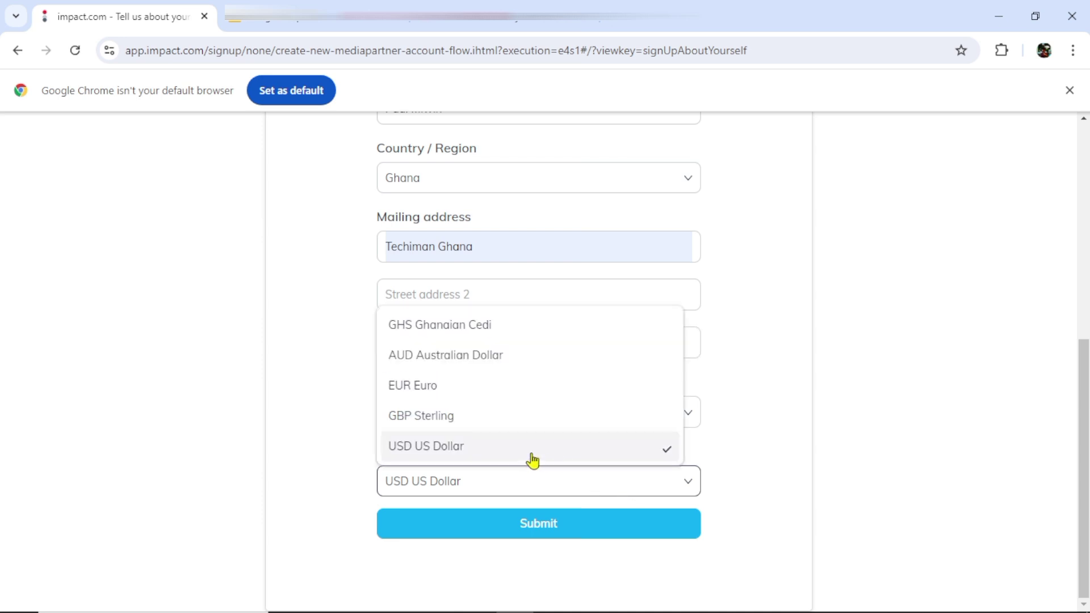
click(653, 326)
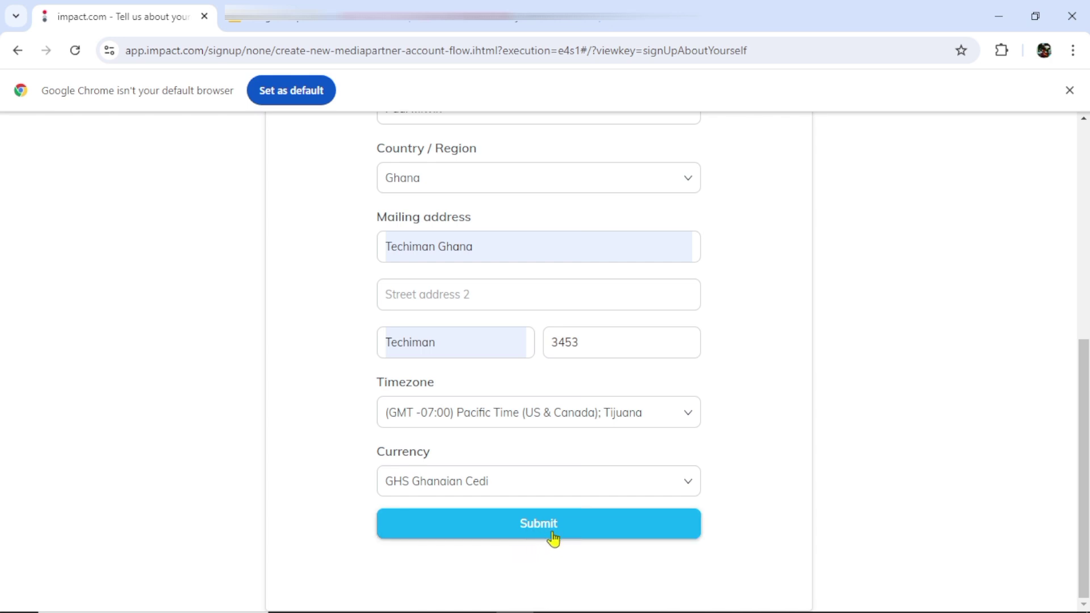
scroll(554, 539, up, 5)
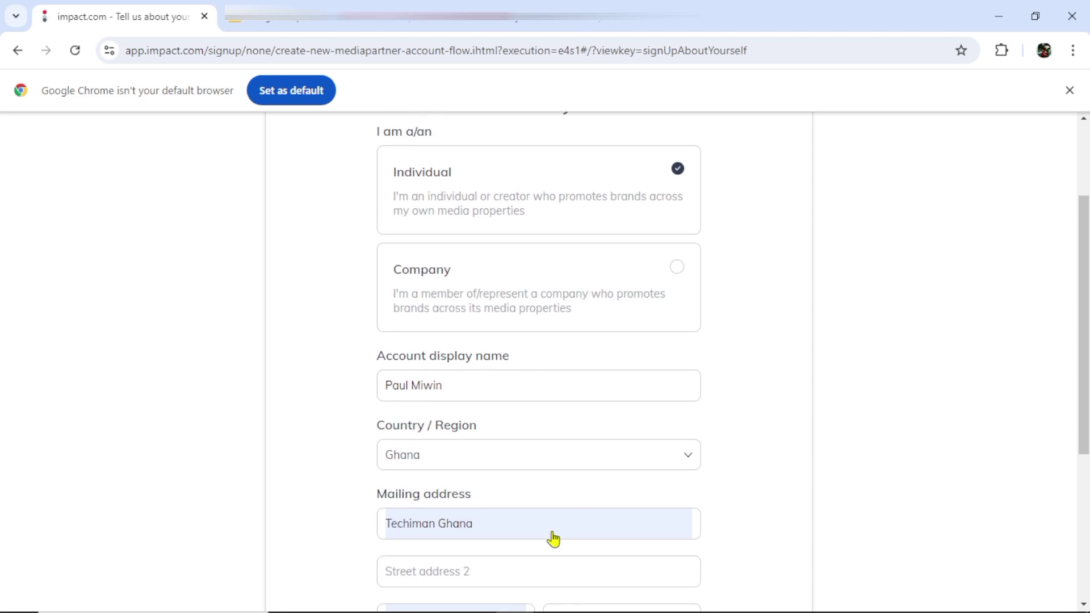
scroll(553, 540, up, 3)
scroll(553, 539, down, 1)
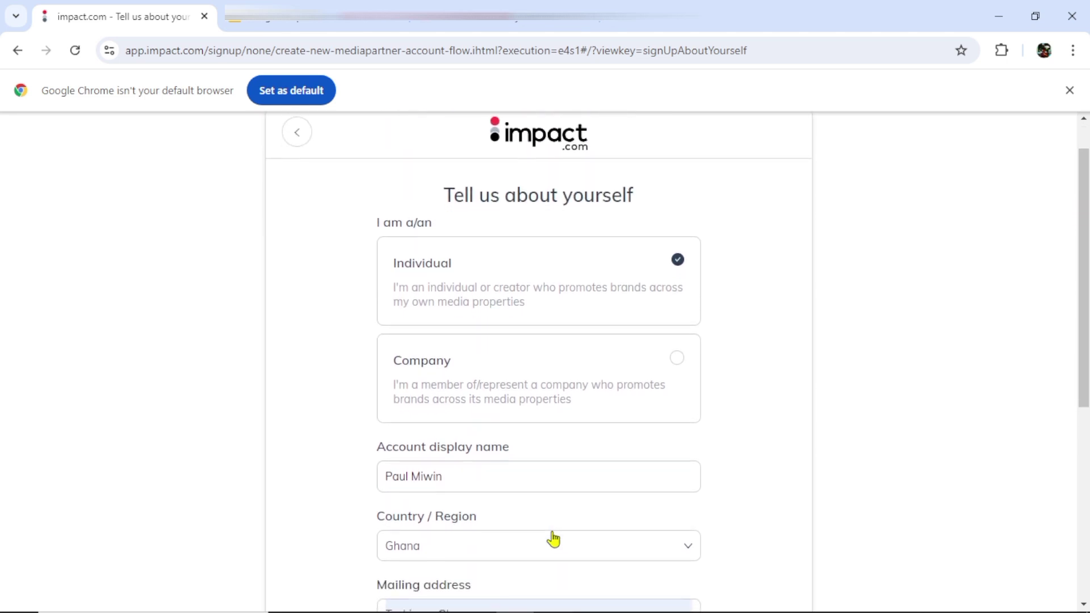
scroll(554, 539, down, 6)
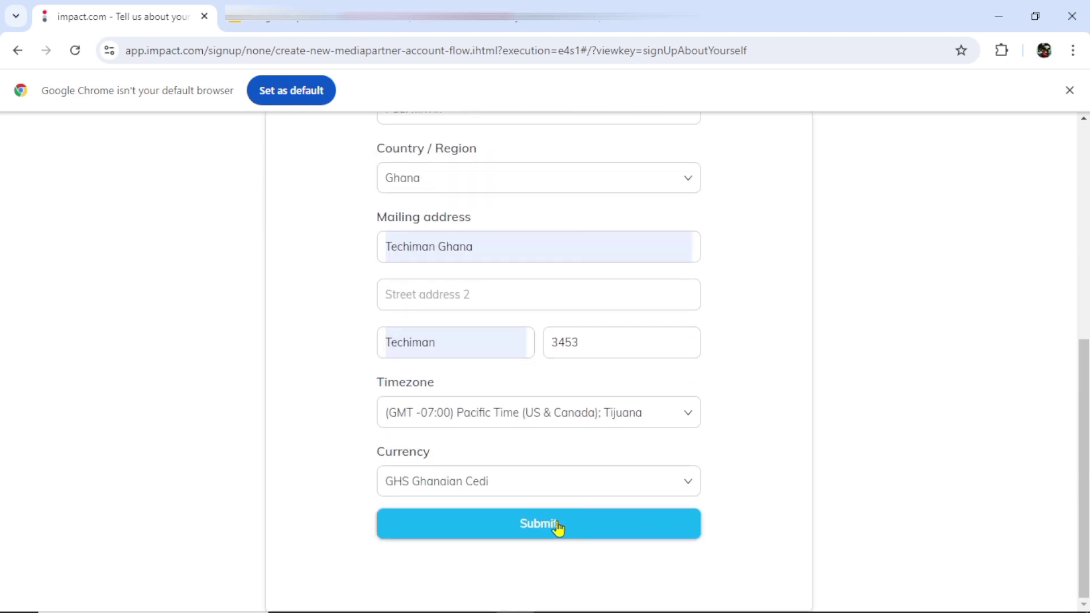
- Submit the signup and confirm GHS as the unchangeable preferred currency
click(558, 527)
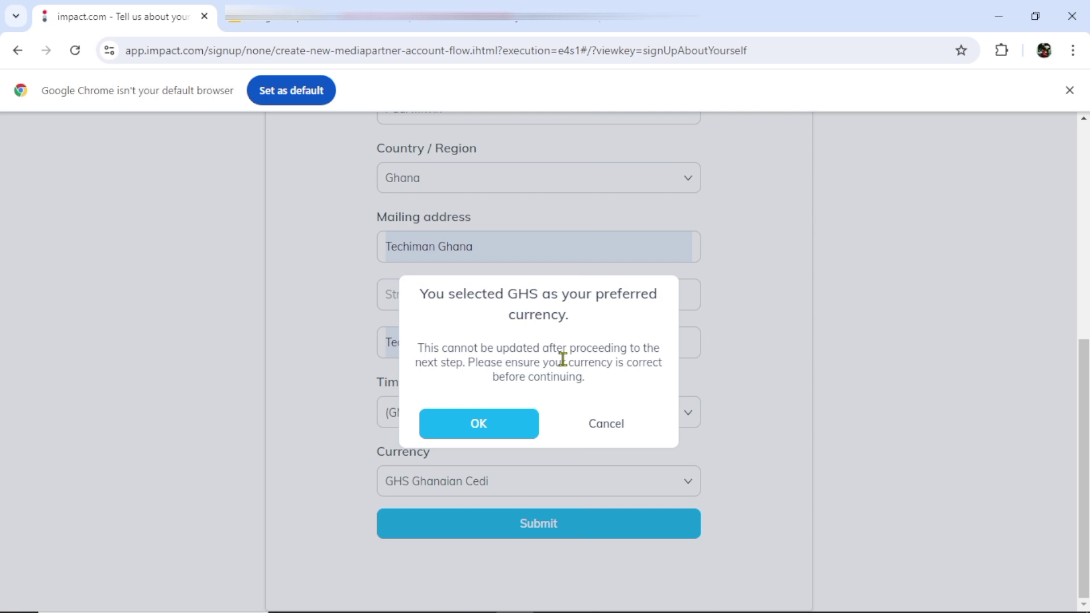
click(519, 425)
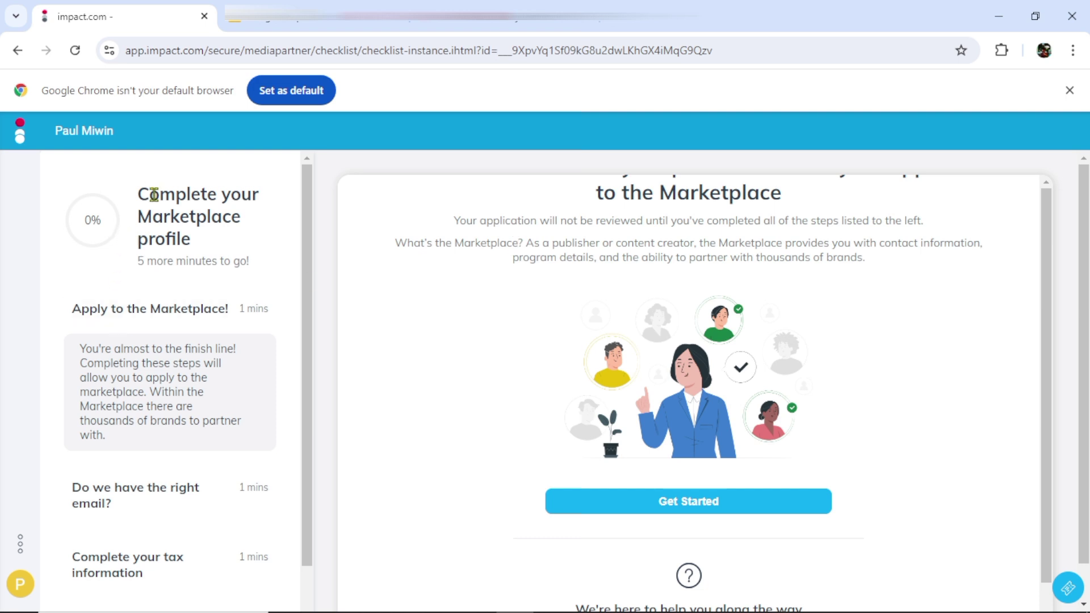
- Collapse and re-expand the 'Apply to the Marketplace!' checklist step, scrolling through the panel
scroll(234, 377, down, 1)
scroll(236, 377, up, 1)
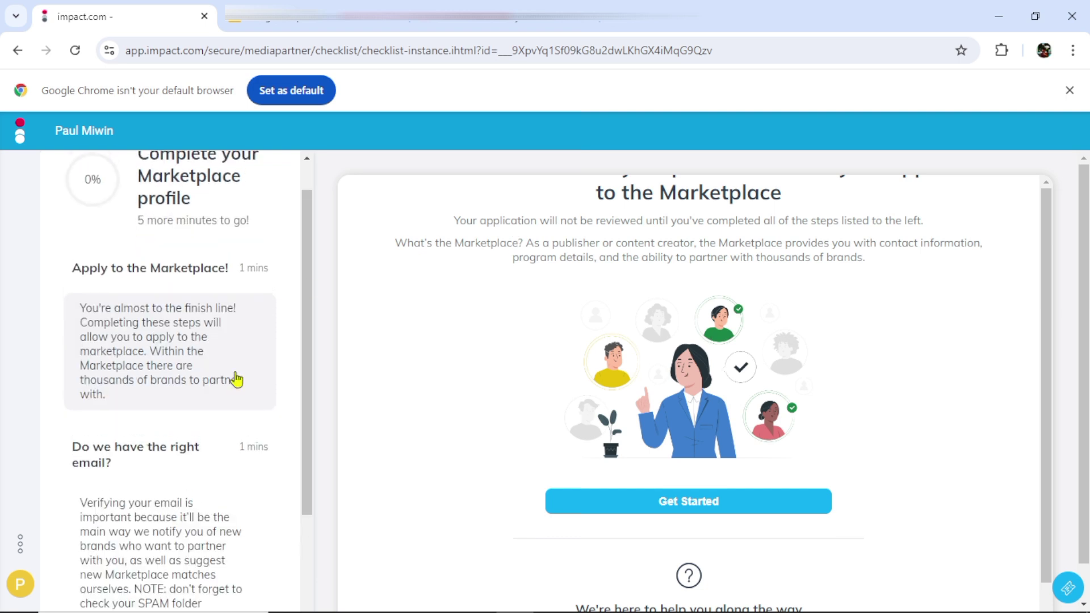
click(179, 314)
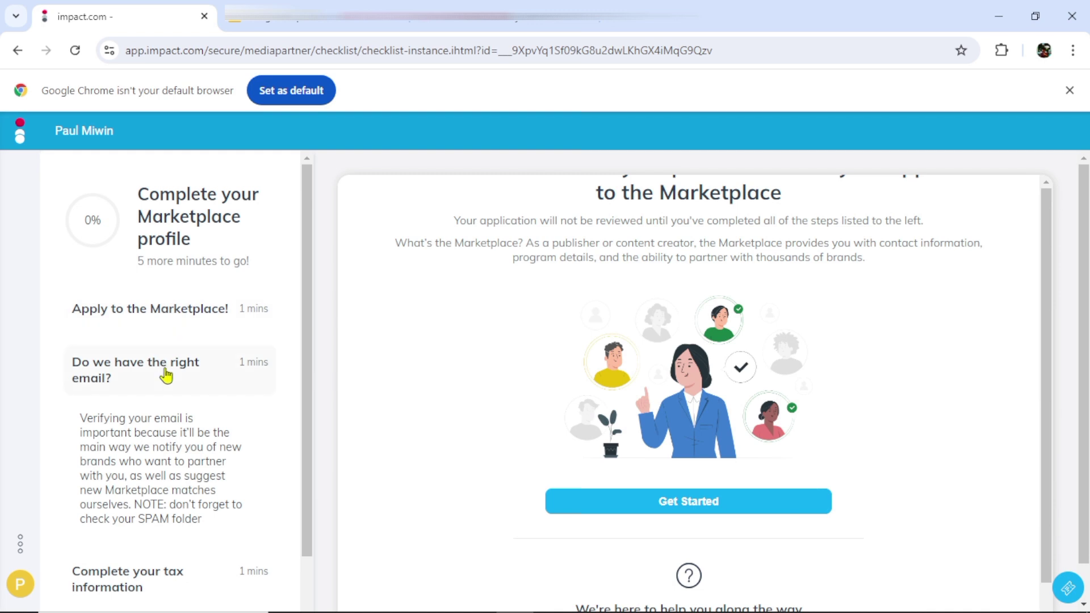
scroll(165, 375, down, 2)
scroll(165, 374, up, 2)
click(225, 316)
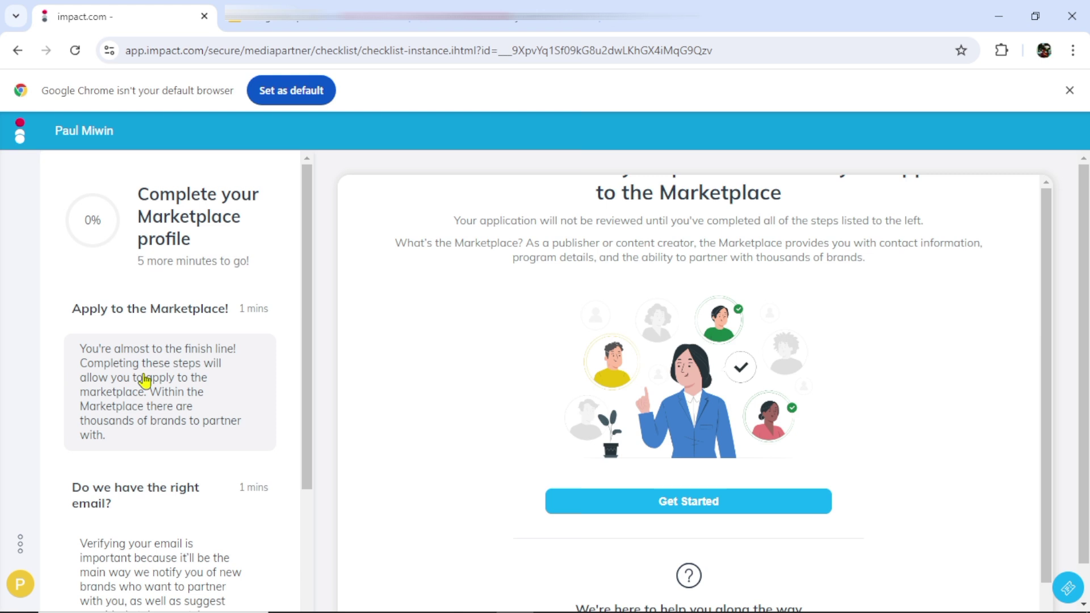
scroll(144, 381, down, 1)
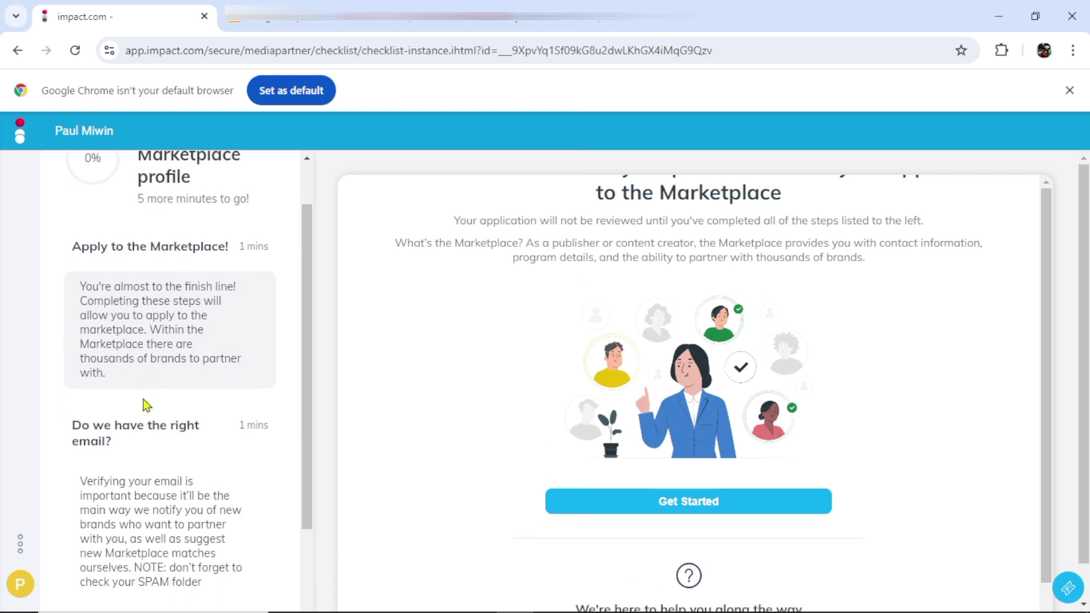
scroll(151, 433, down, 1)
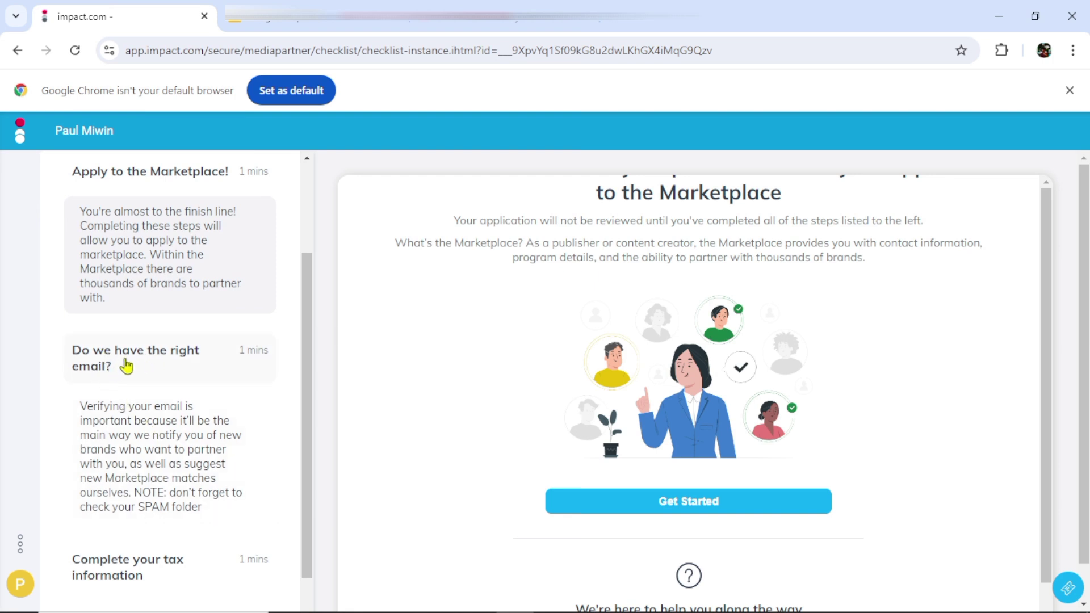
scroll(136, 407, down, 1)
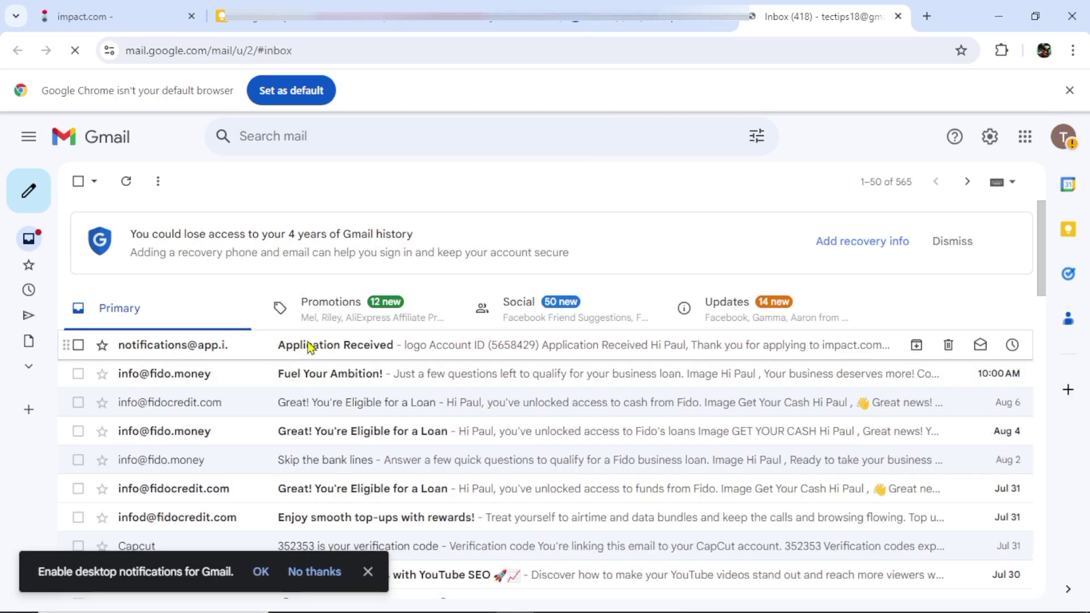
- Open impact.com's 'Application Received' email and read down to the 72-hour review notice
click(306, 346)
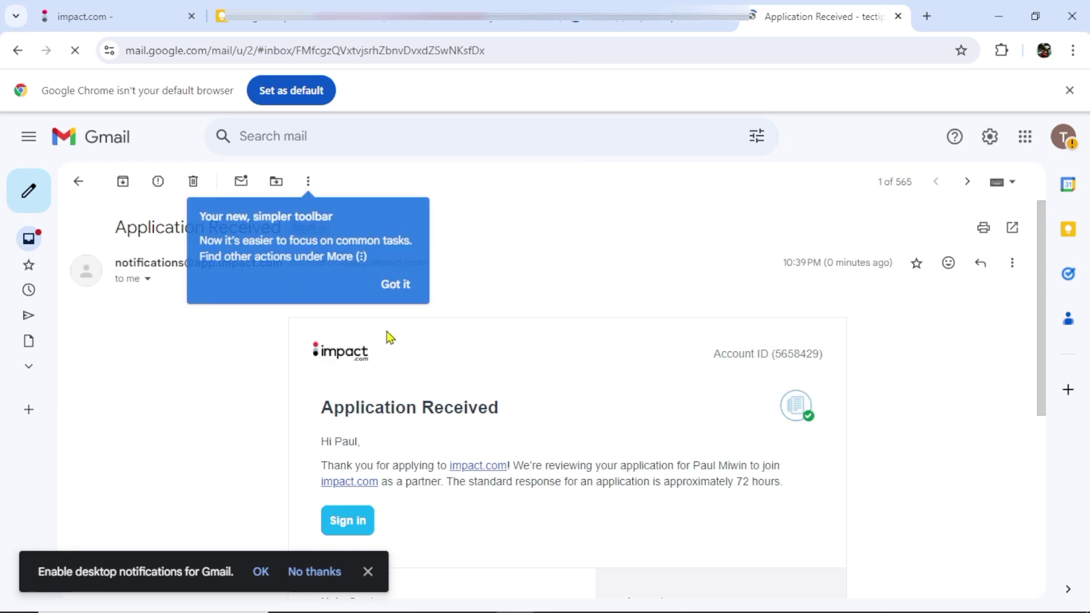
scroll(388, 336, down, 2)
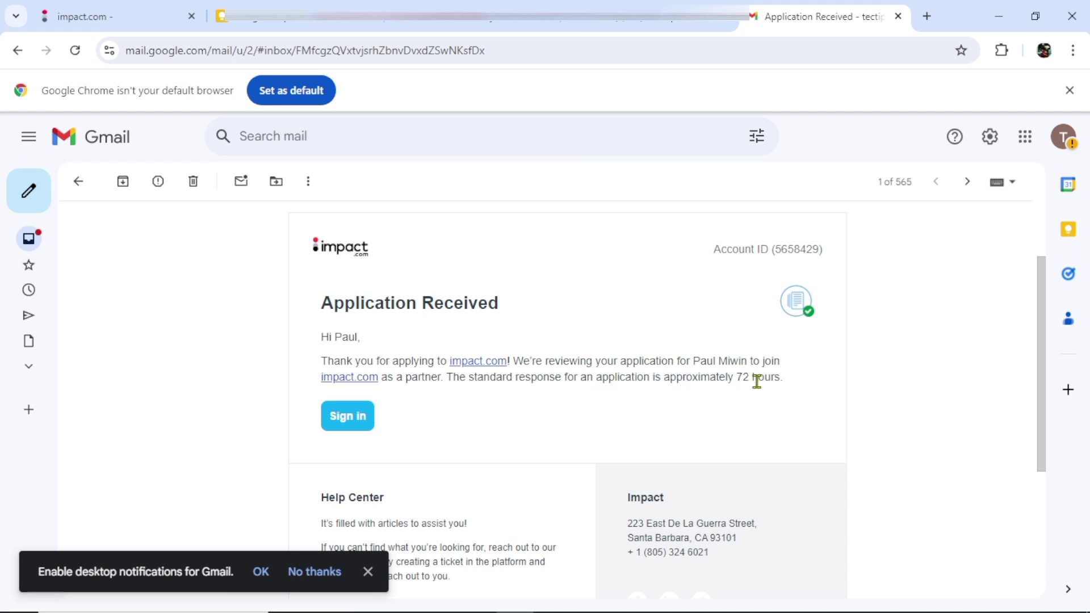
scroll(524, 360, down, 2)
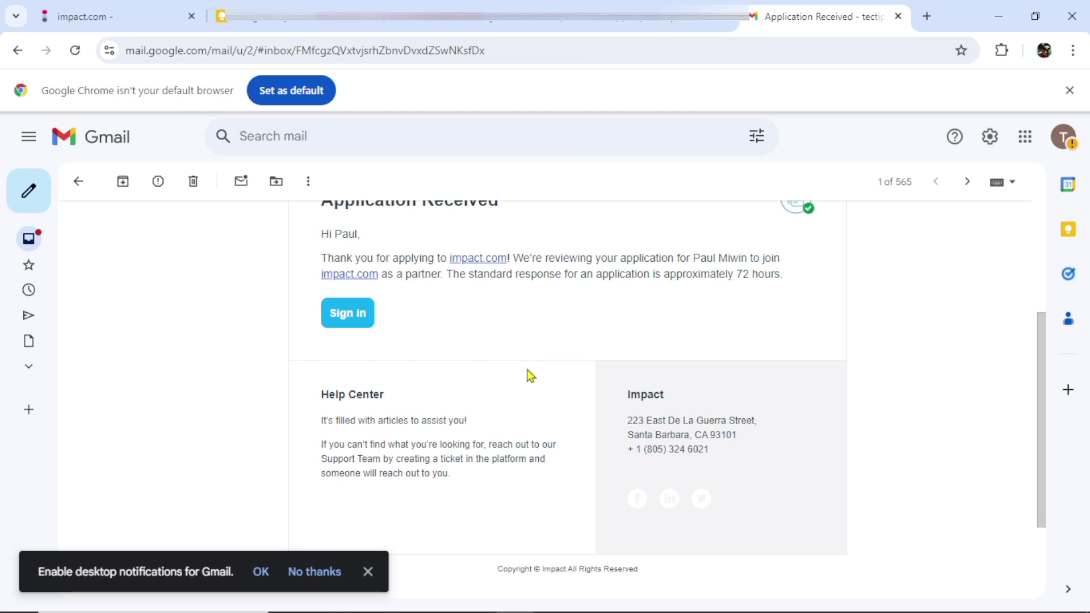
- Follow the email's Sign in link and log in to impact.com with the Google account
click(359, 317)
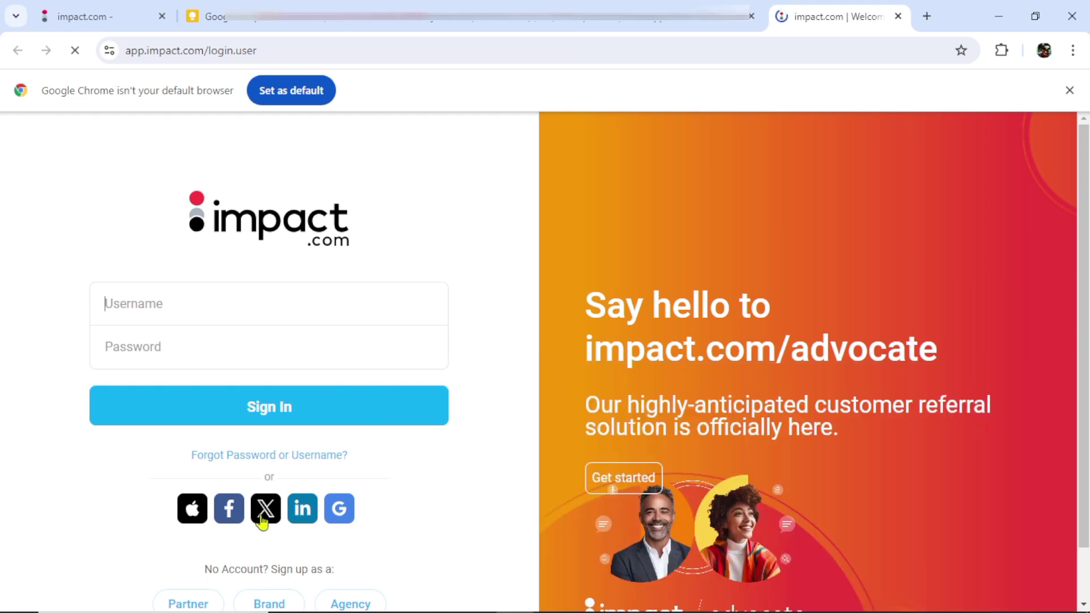
scroll(288, 286, down, 1)
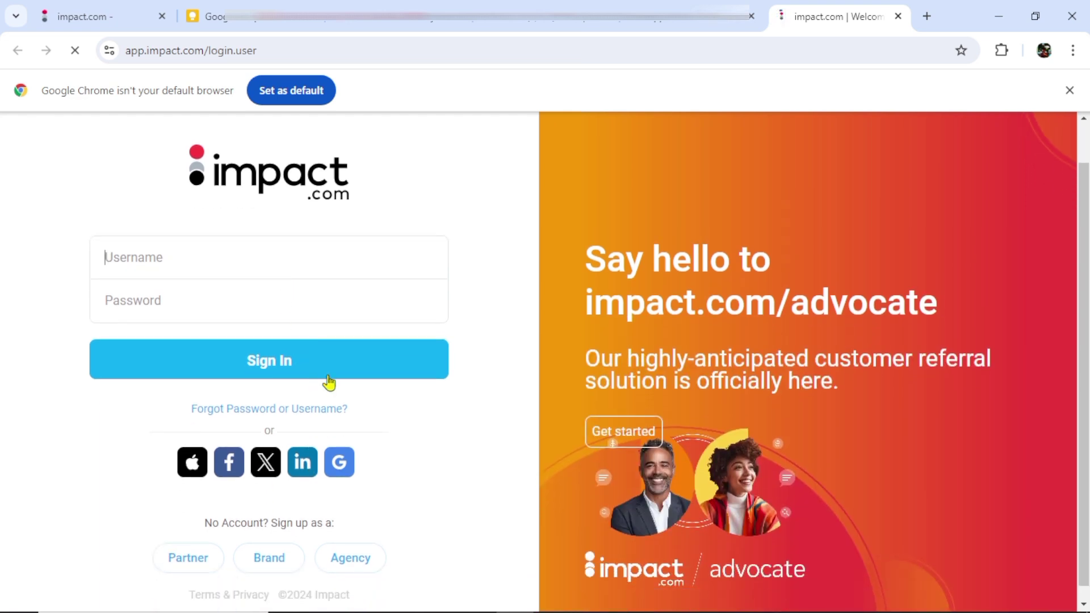
click(340, 462)
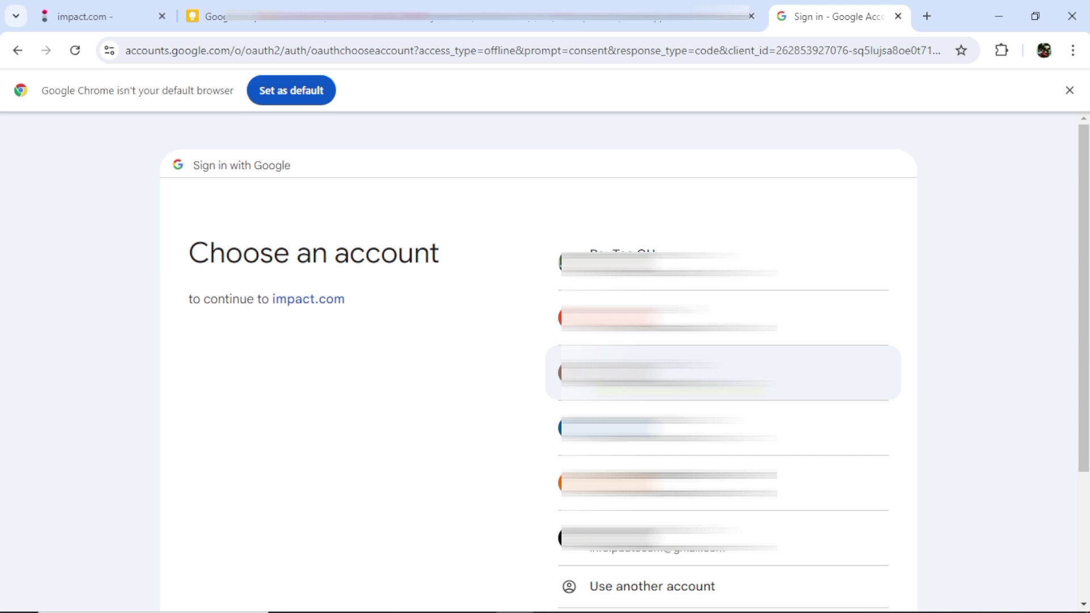
click(721, 372)
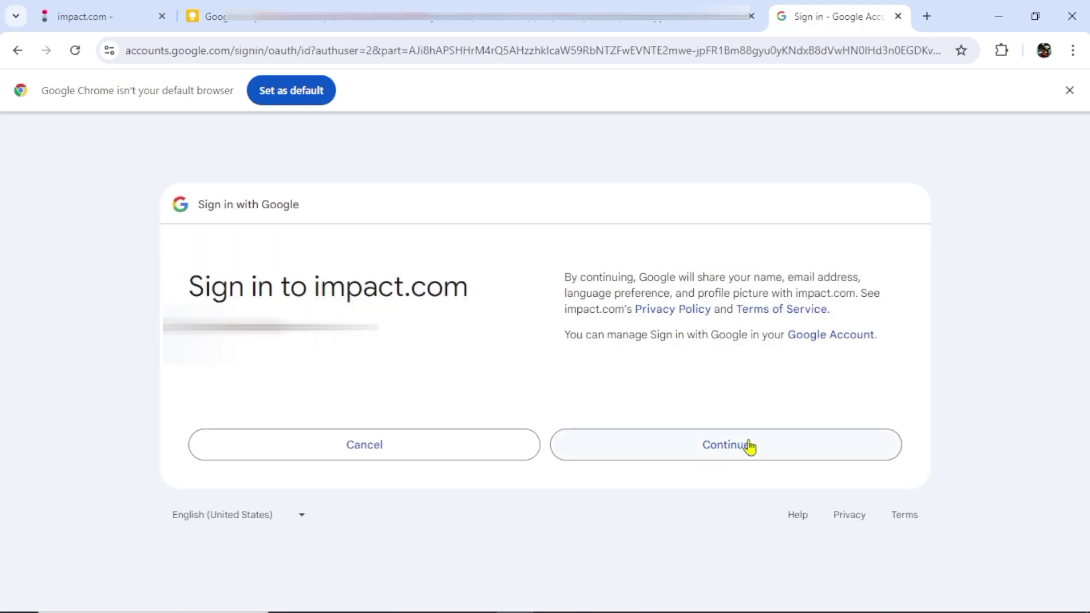
click(748, 442)
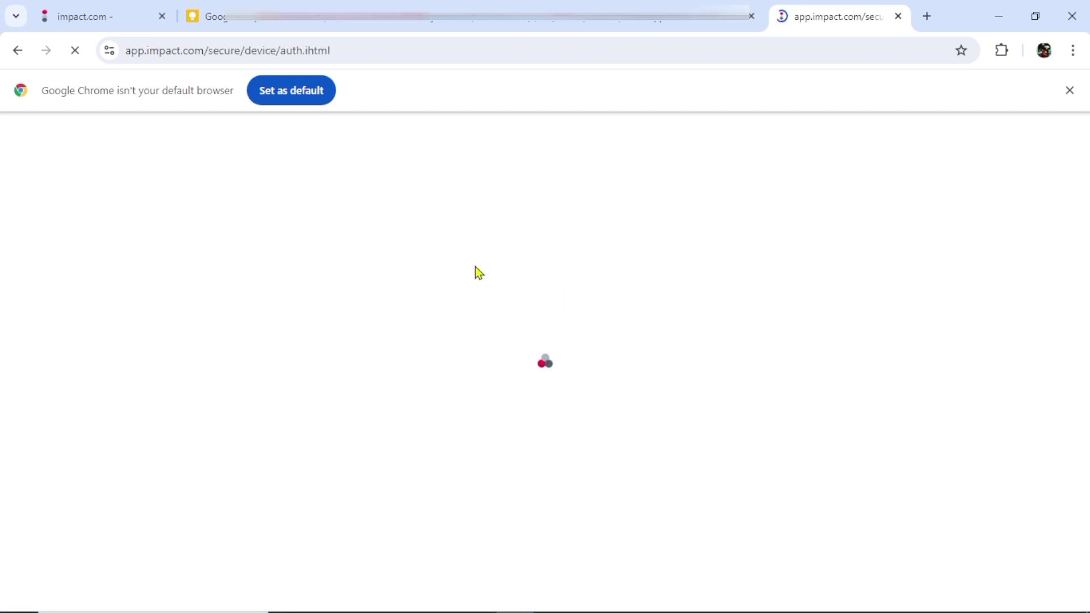
- Enter the texted verification code, remember this device for 30 days under a device name, and verify
click(565, 322)
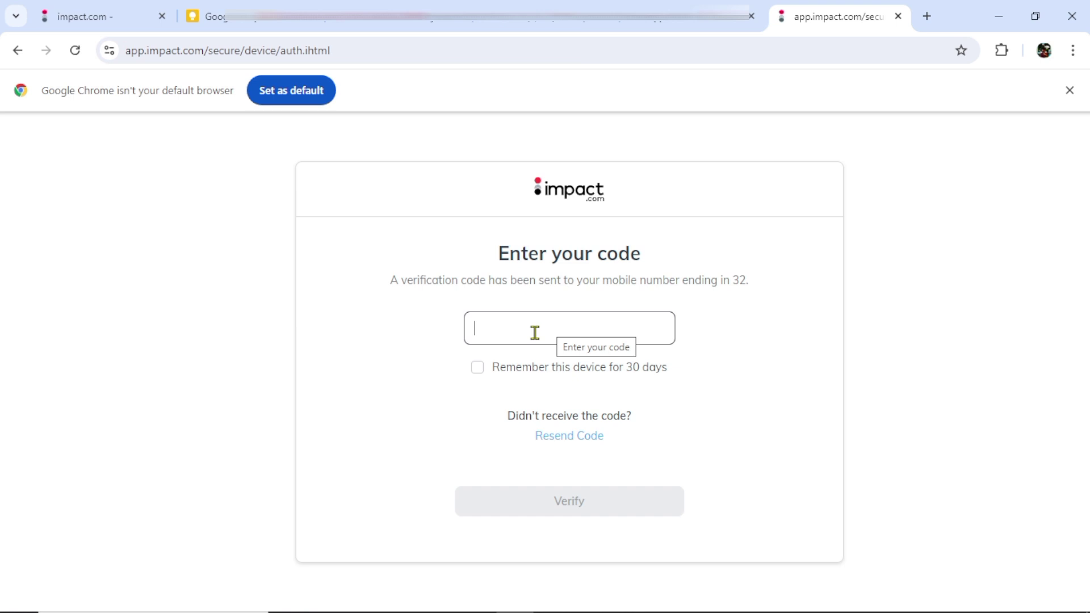
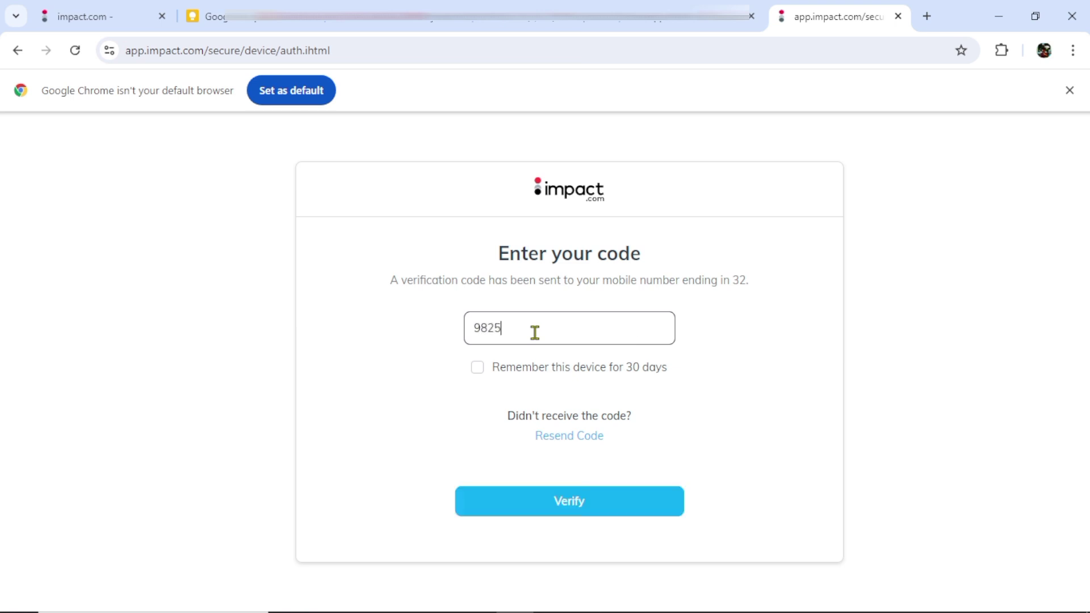
click(477, 368)
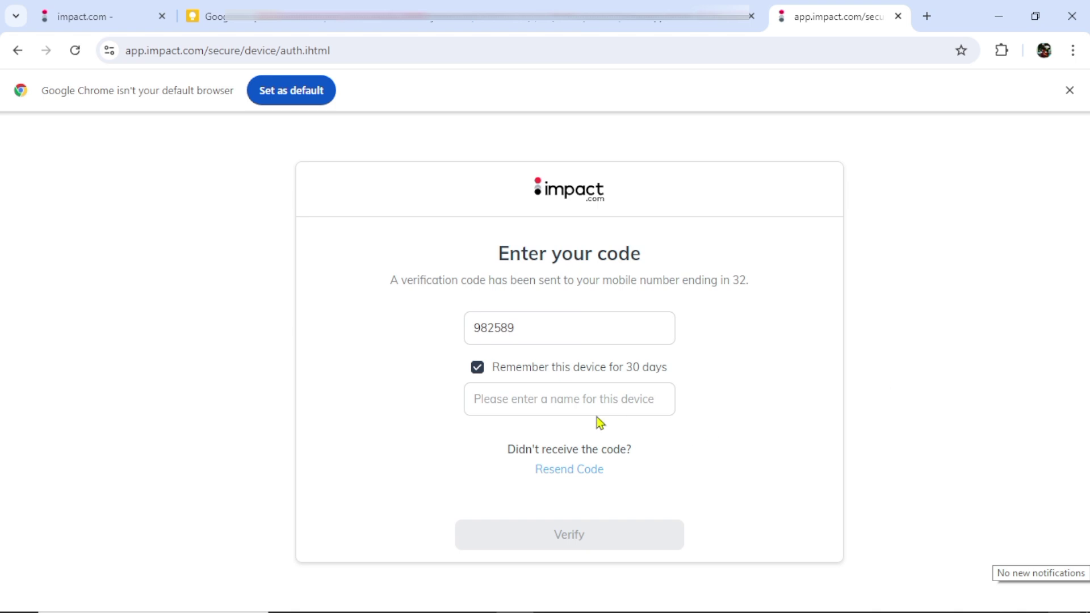
click(546, 402)
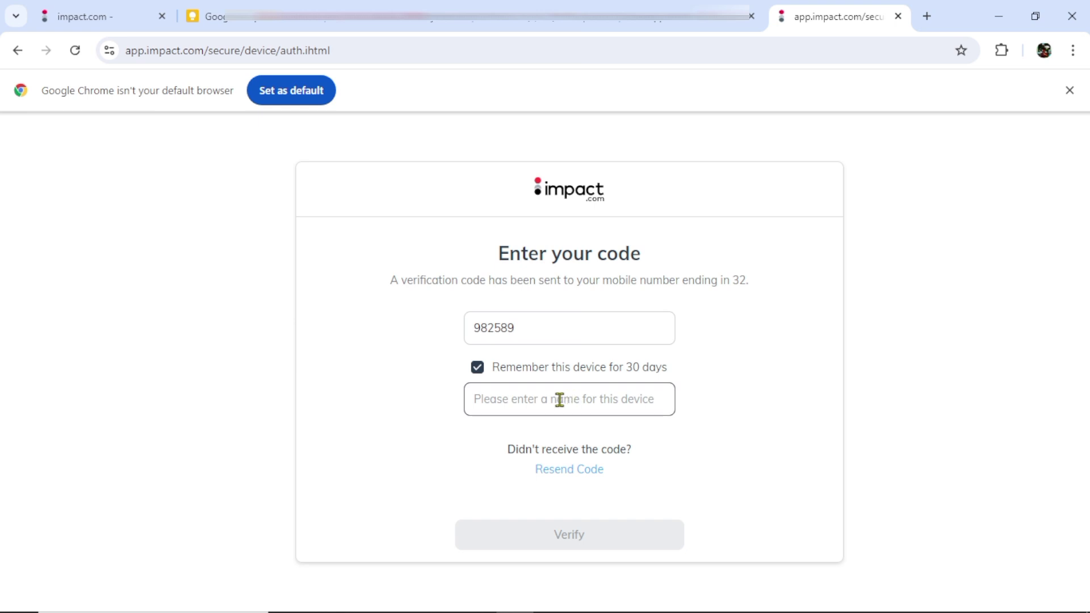
click(554, 407)
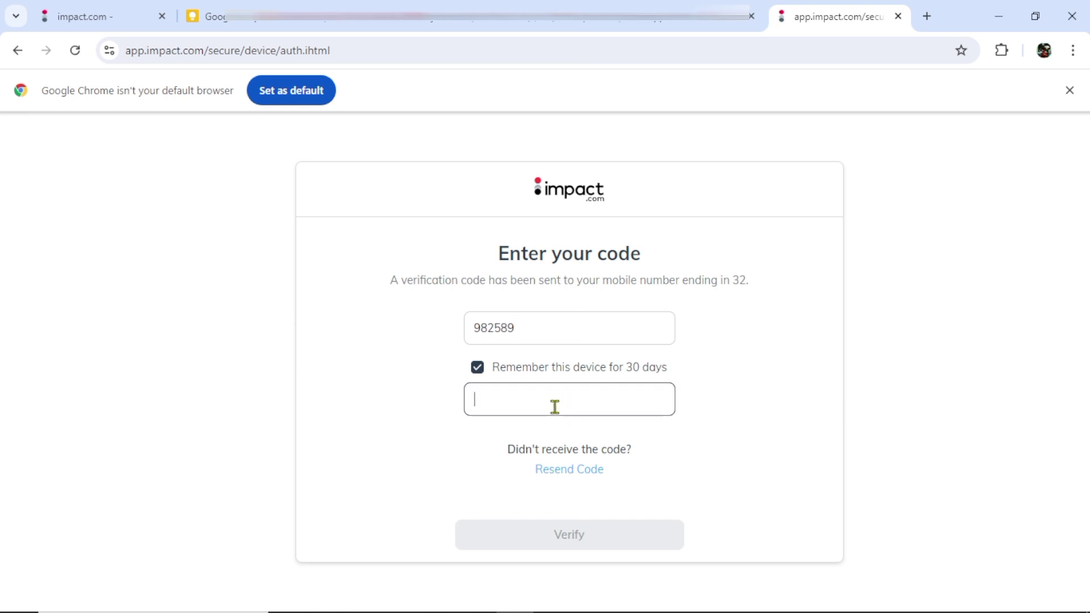
text(Miwin)
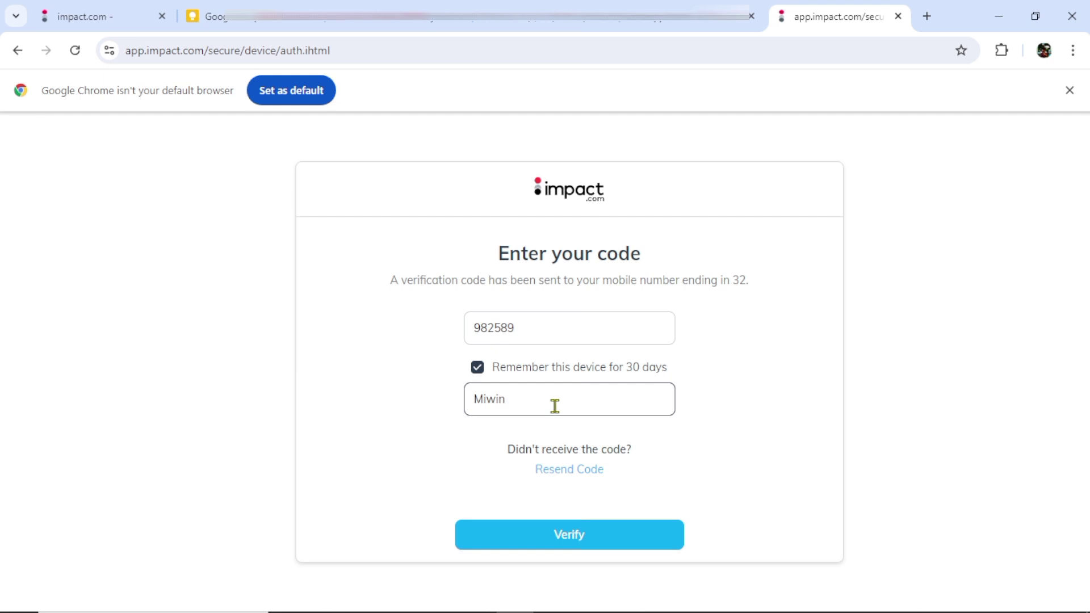
click(568, 533)
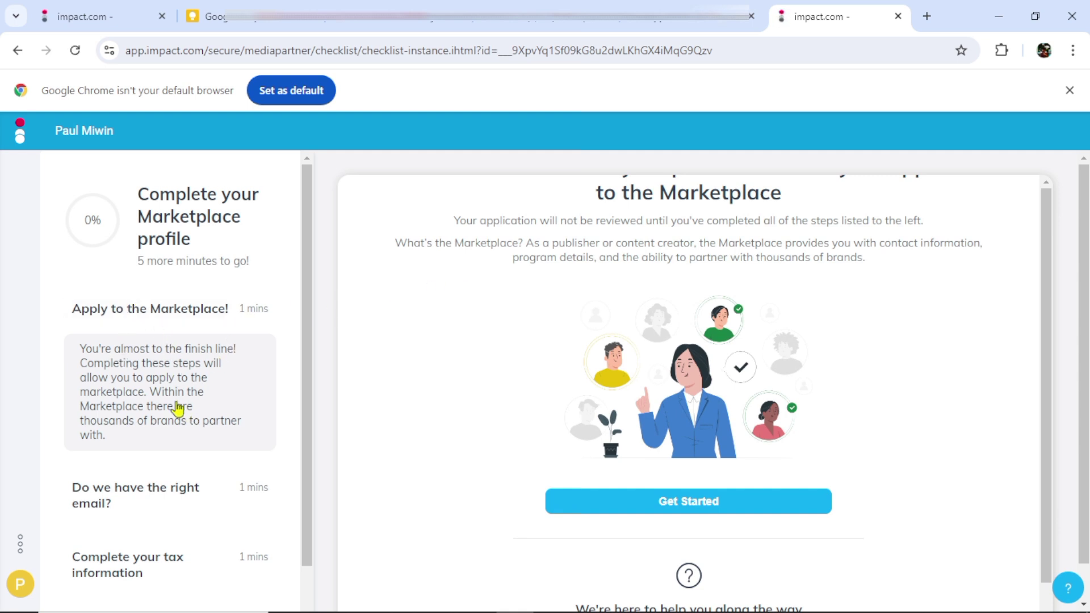
- Save the tax information as not registered for Indirect Tax
scroll(153, 504, down, 2)
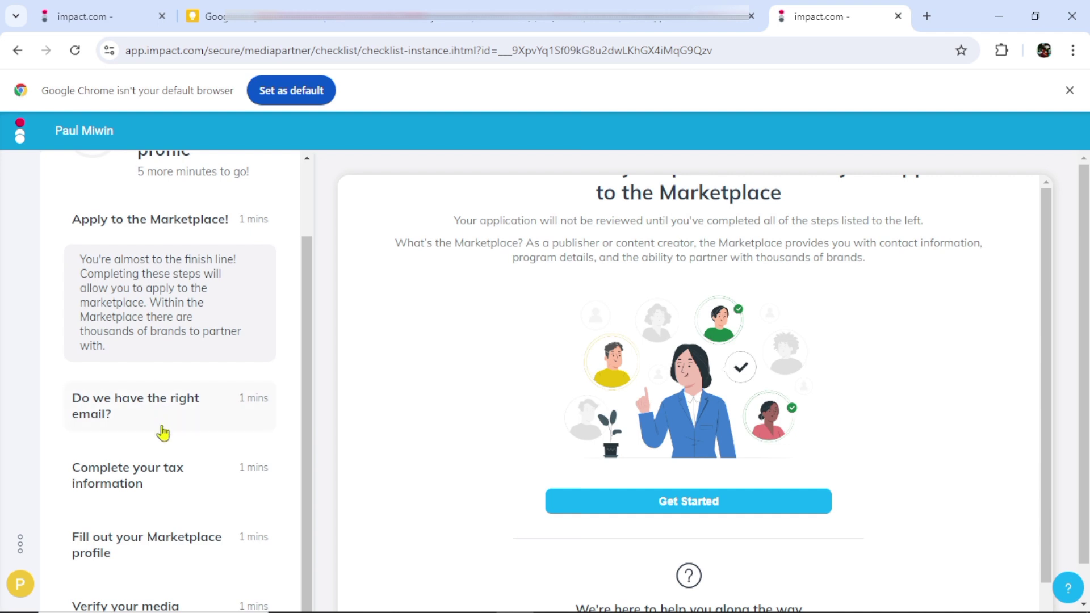
scroll(163, 433, down, 1)
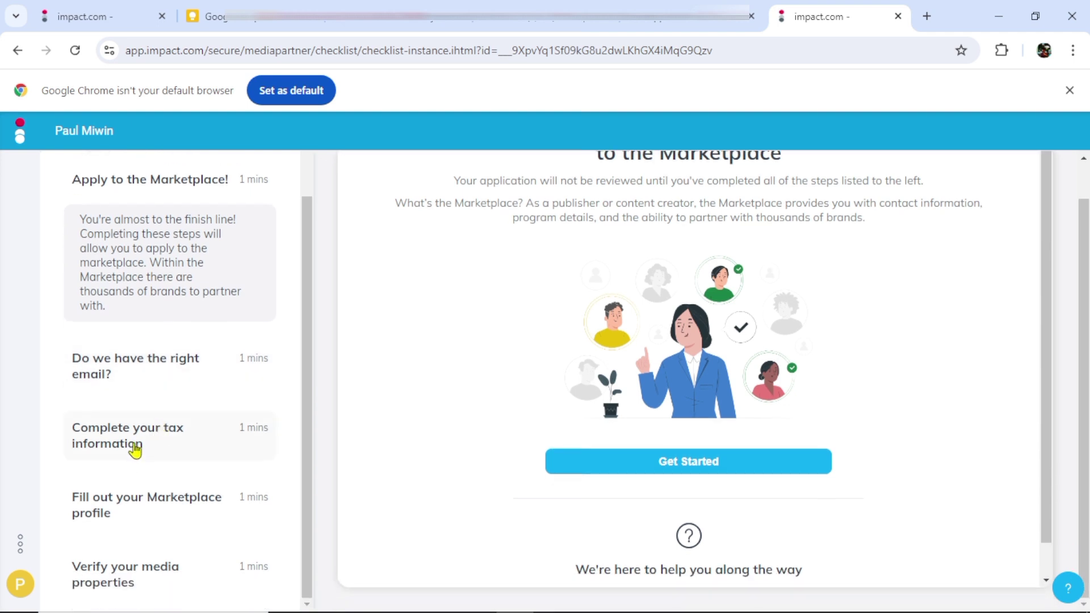
click(134, 449)
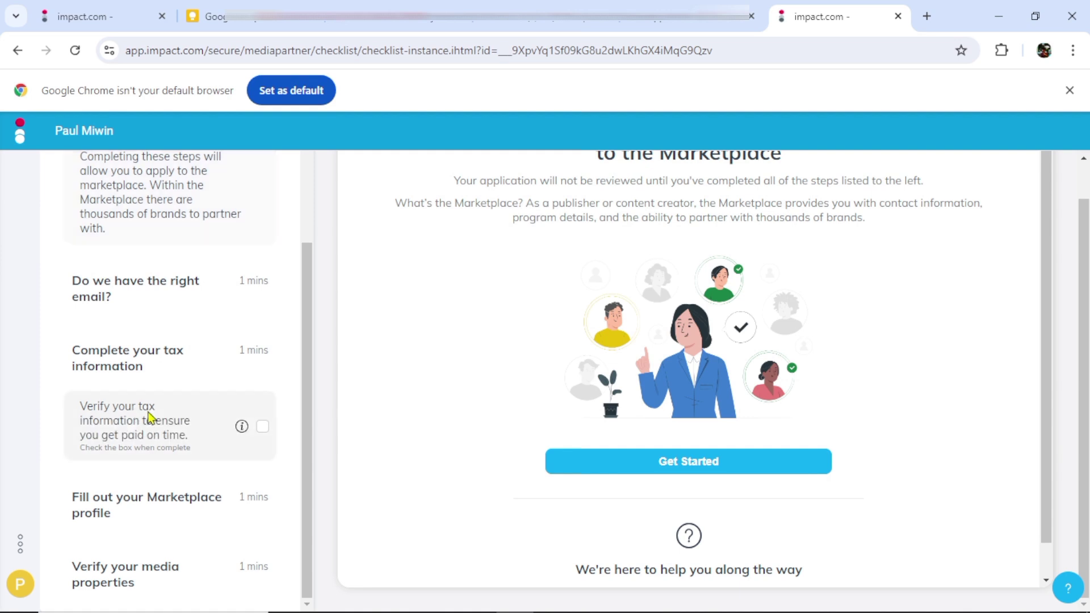
click(150, 418)
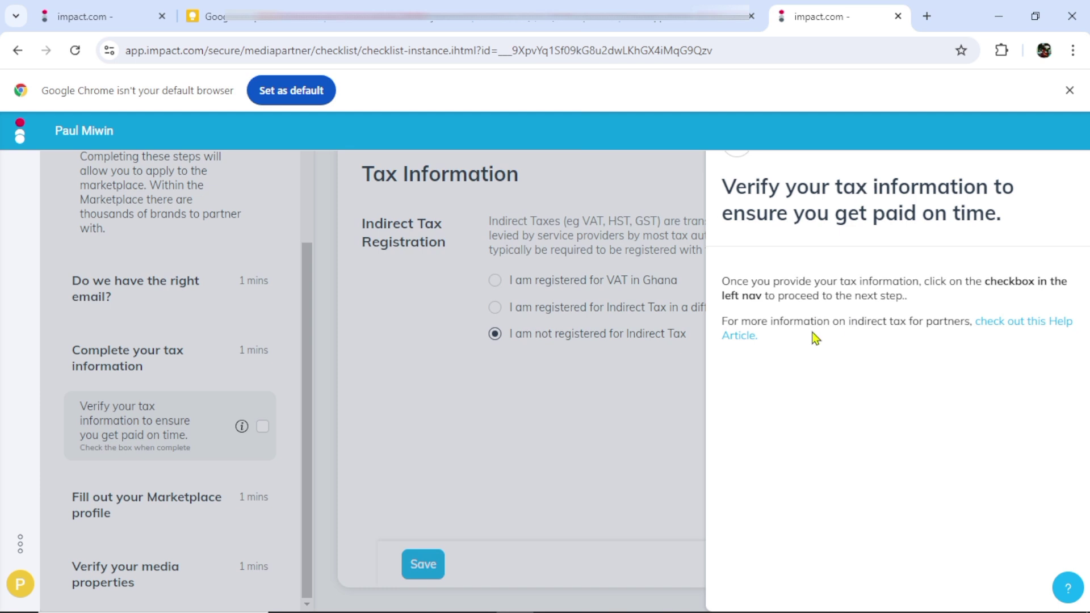
click(572, 420)
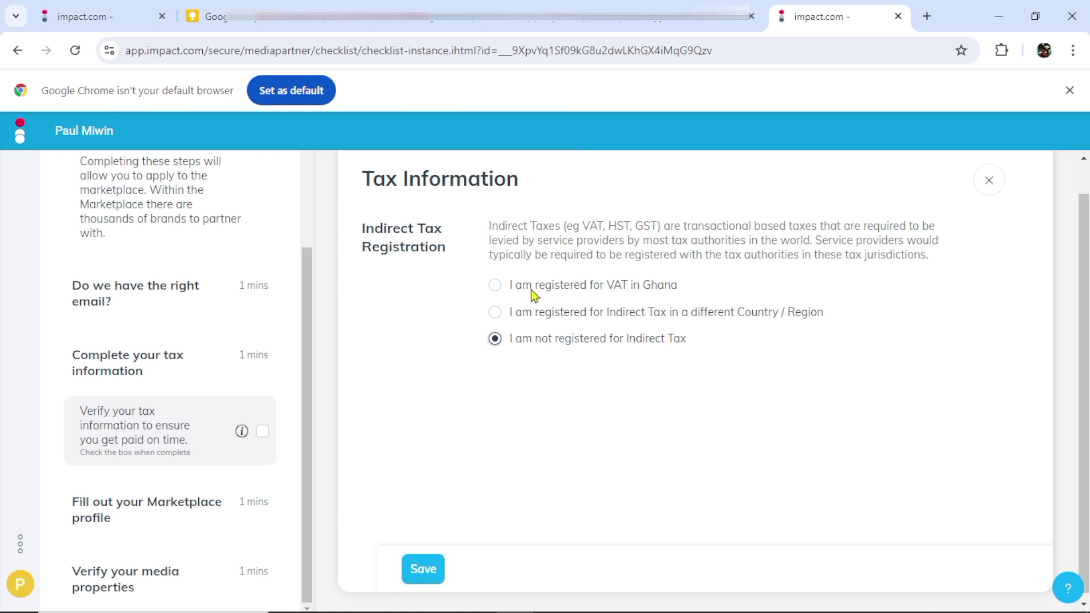
click(421, 570)
- Expand 'Fill out your Marketplace profile' and go to the account Settings
scroll(117, 511, down, 1)
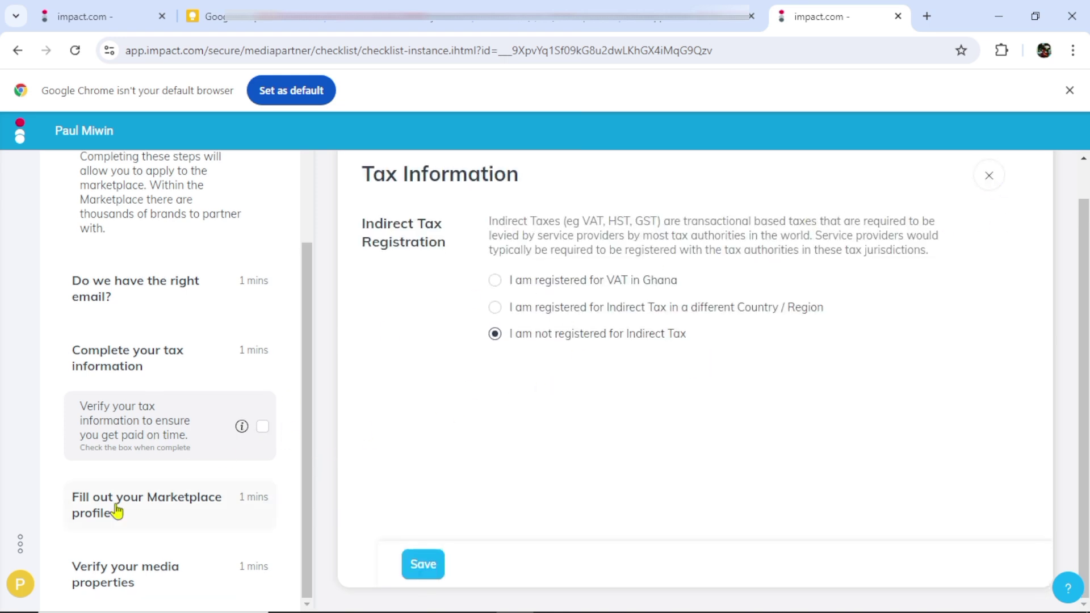
click(166, 504)
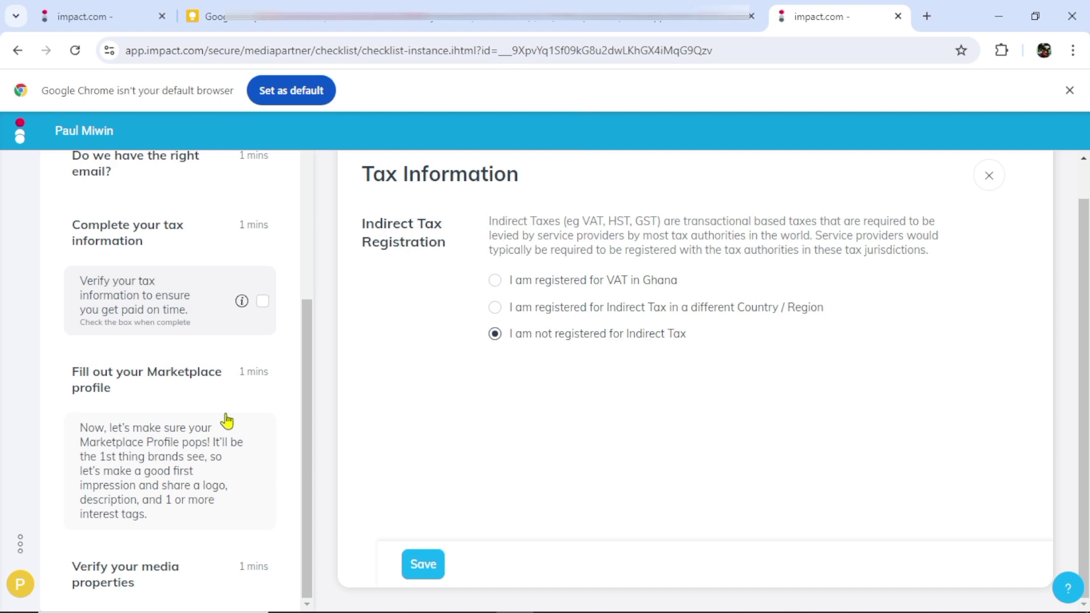
click(227, 422)
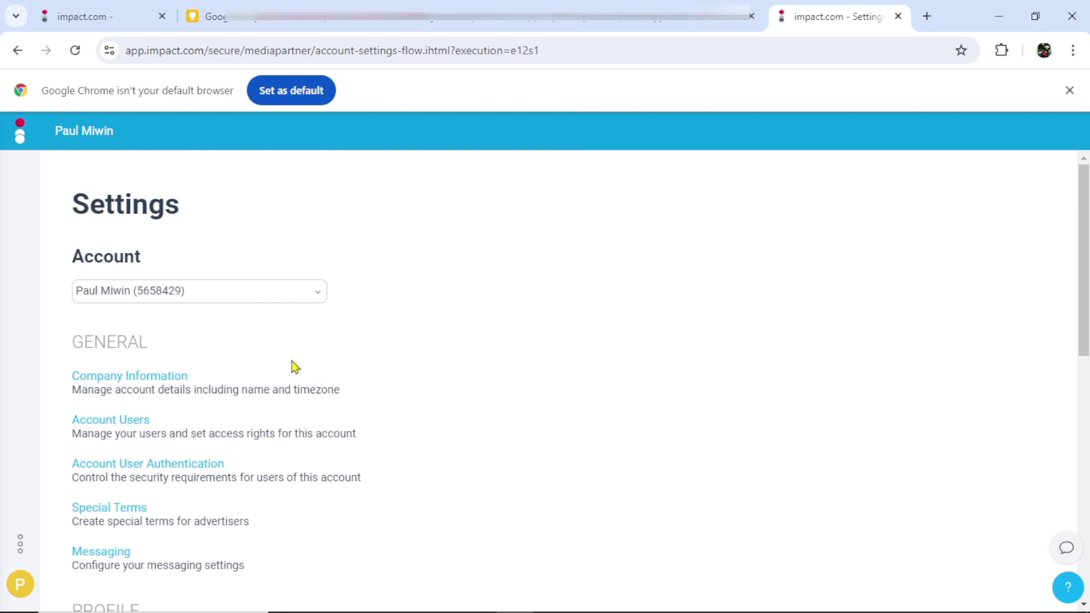
- Scroll through the account Settings page and open the account switcher
scroll(235, 428, down, 7)
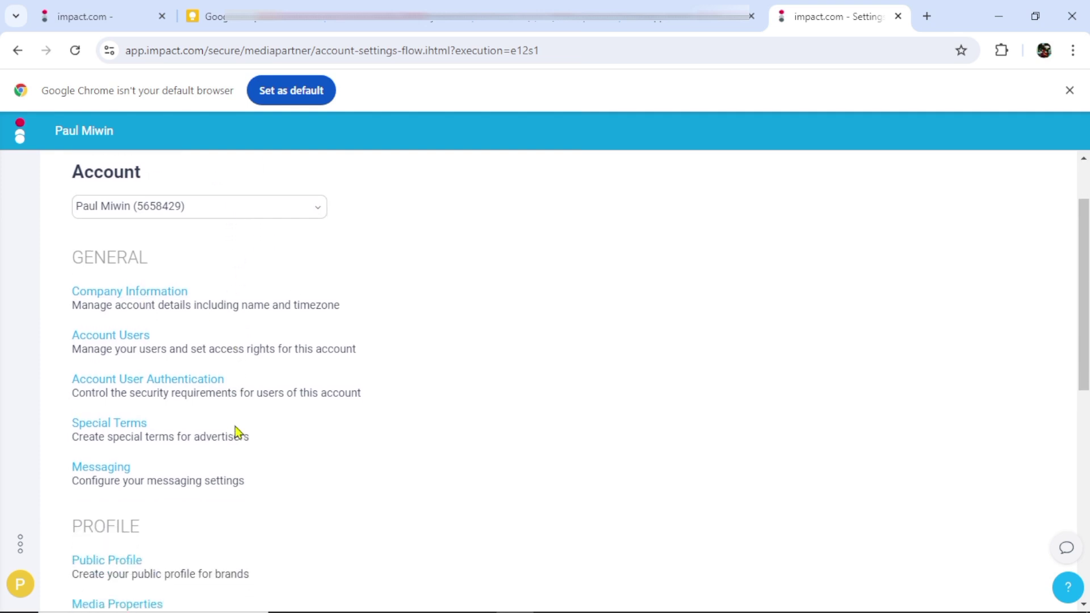
scroll(235, 427, down, 3)
scroll(235, 427, up, 10)
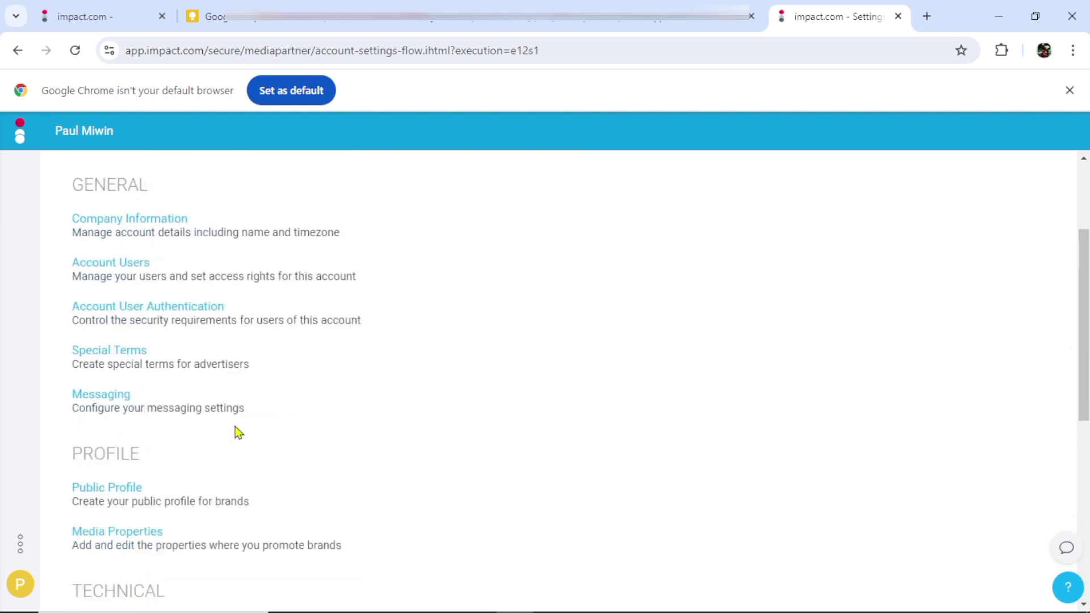
click(68, 136)
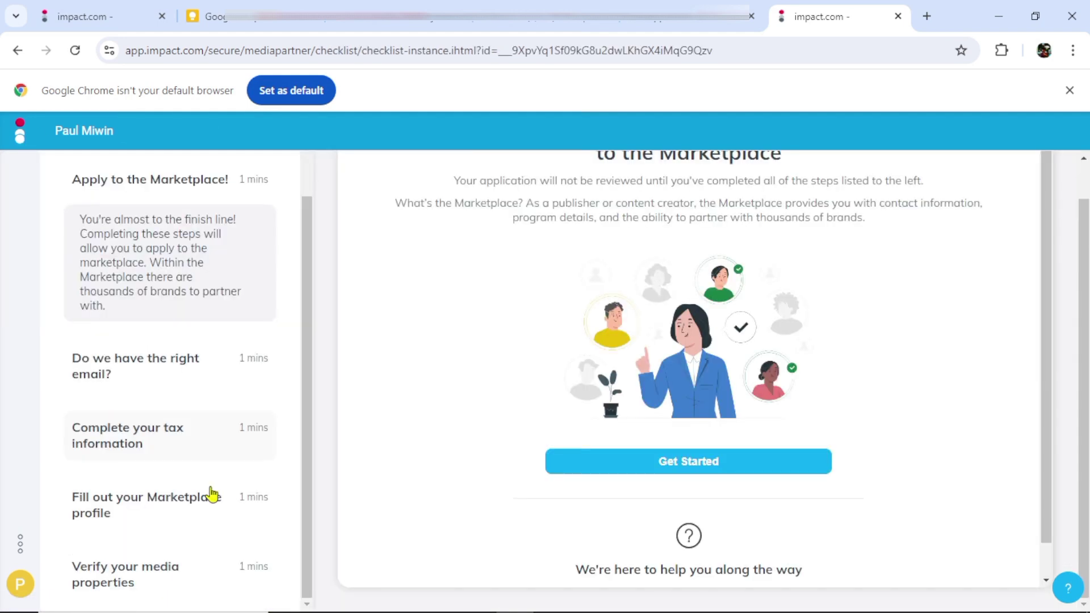
- Return from the Application Received email to the Gmail inbox and reload it
click(681, 16)
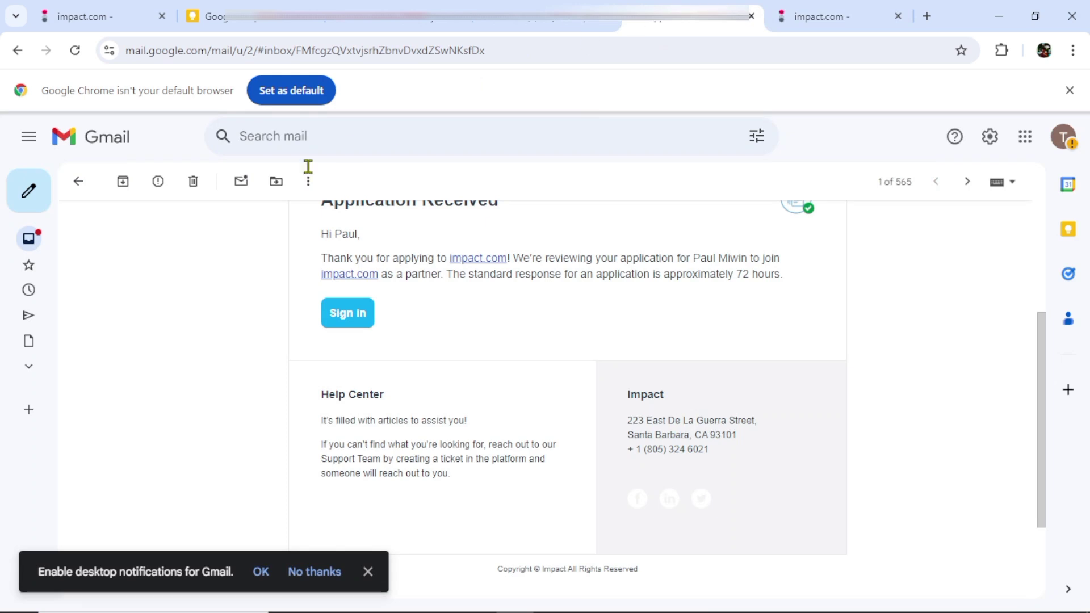
click(83, 183)
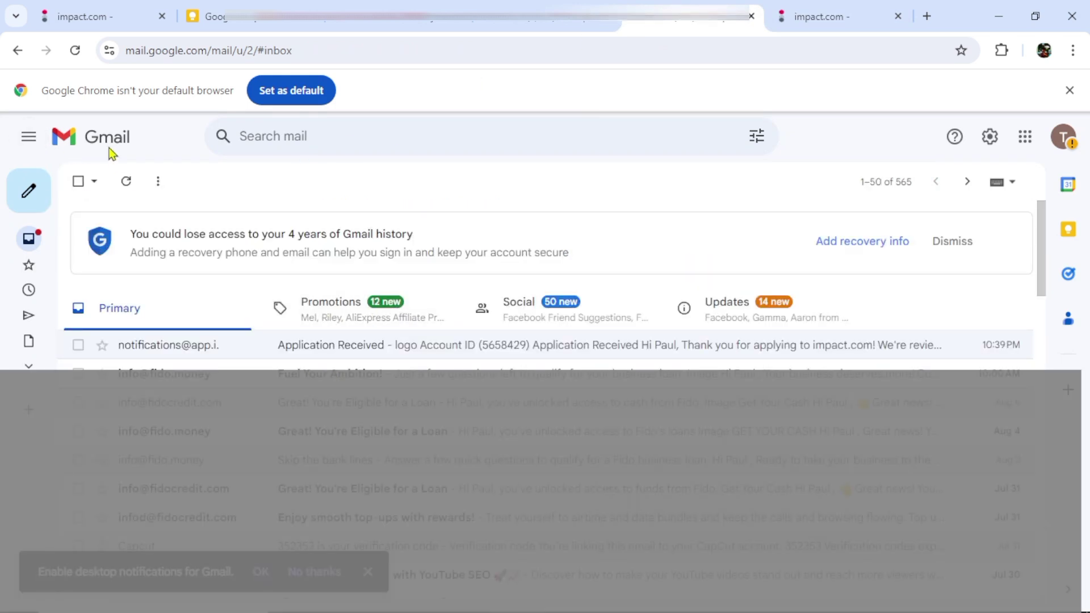
click(75, 49)
- Return to the impact.com checklist, now 40% complete, and review the Tax Information form
click(815, 16)
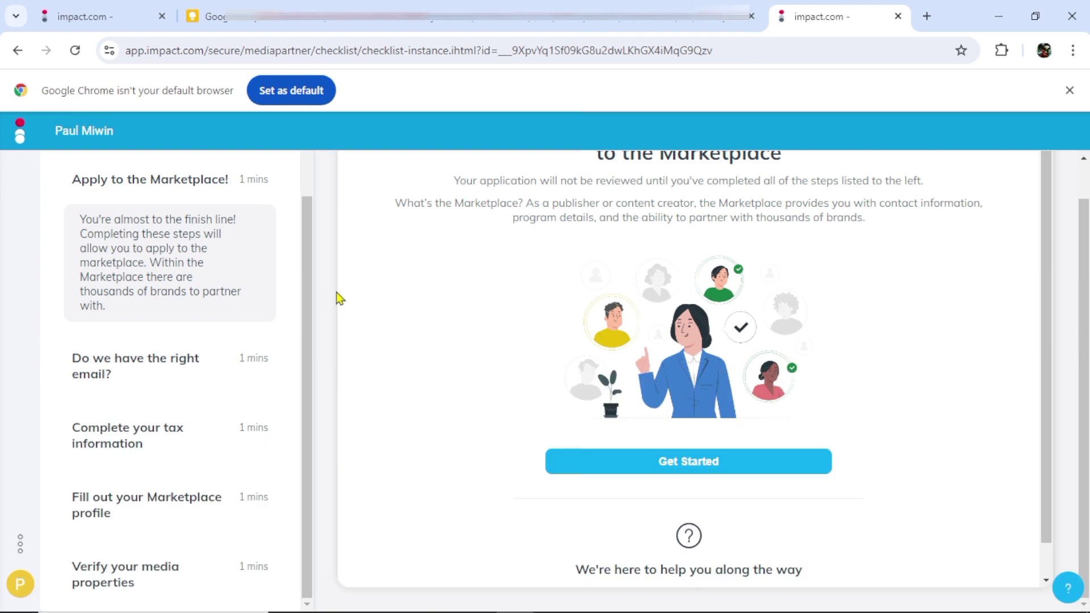
scroll(348, 290, up, 1)
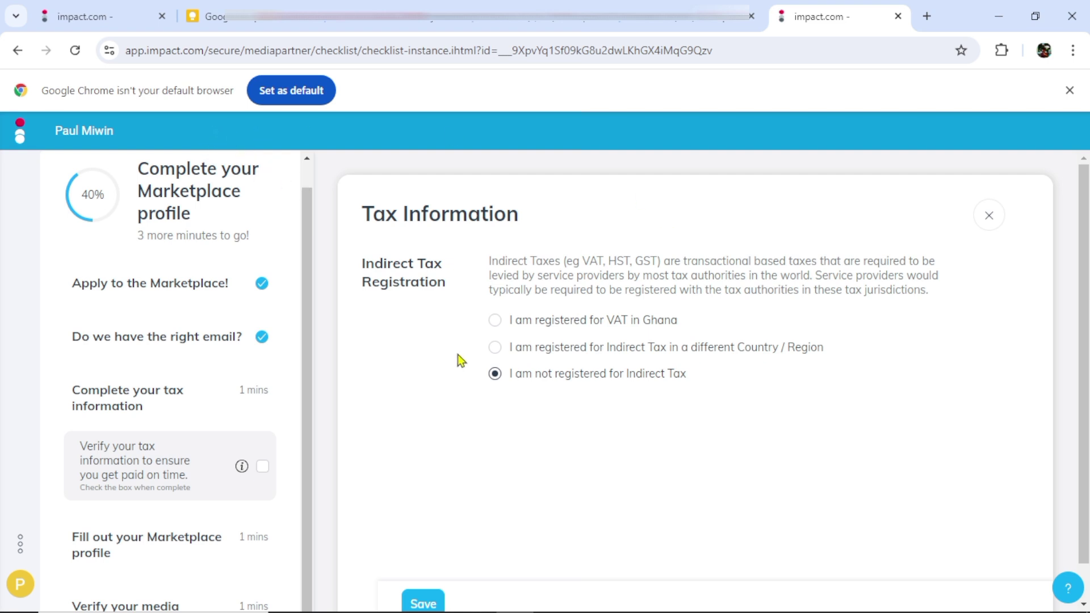
scroll(458, 354, down, 1)
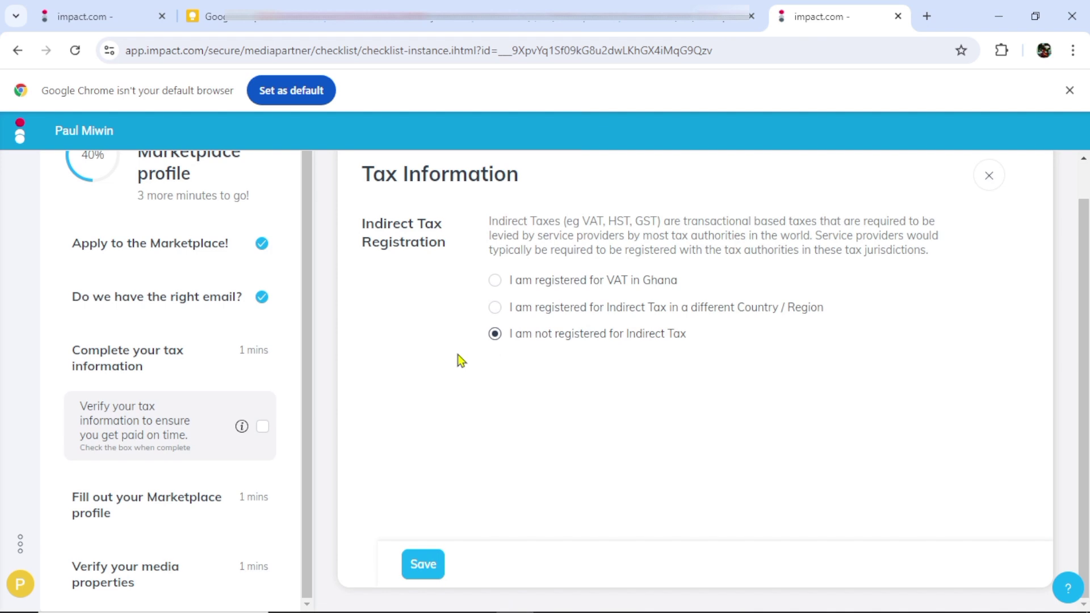
scroll(458, 355, up, 1)
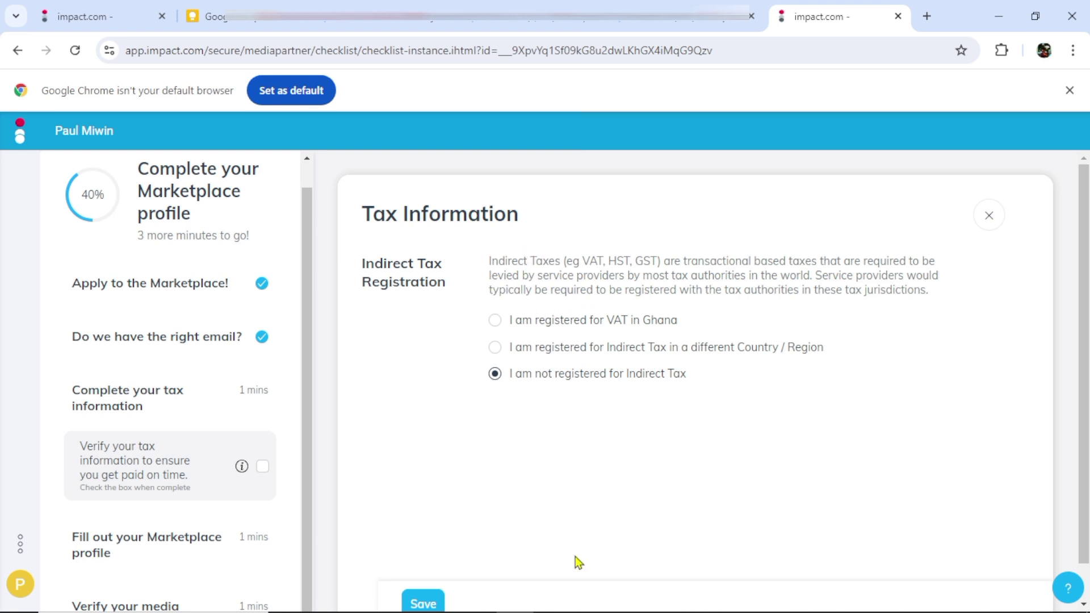
- Briefly bring up the PowerPoint presentation from the taskbar
mouse_move(585, 610)
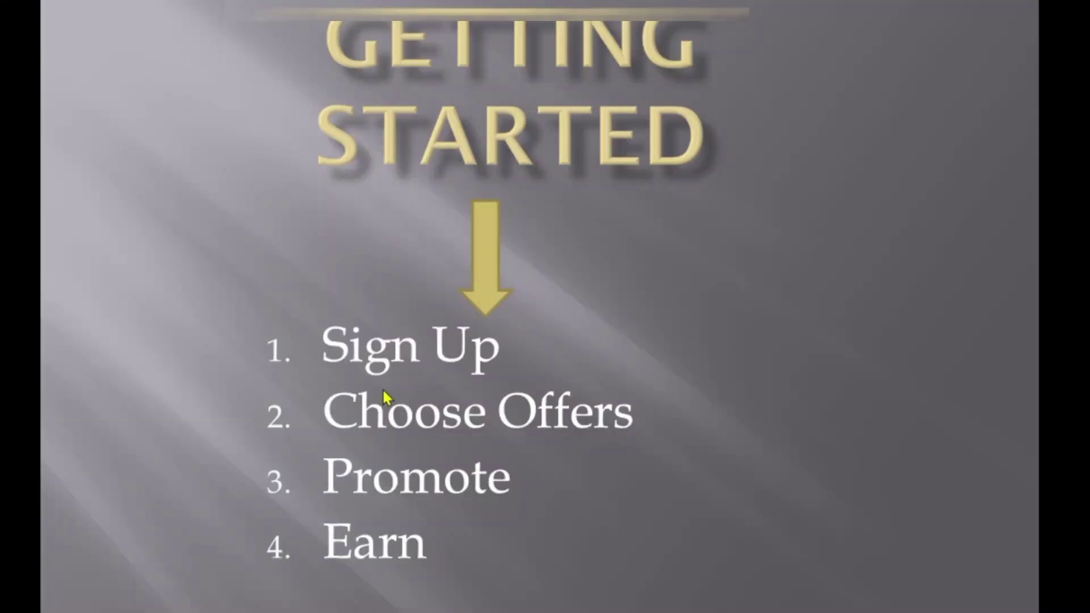
click(590, 597)
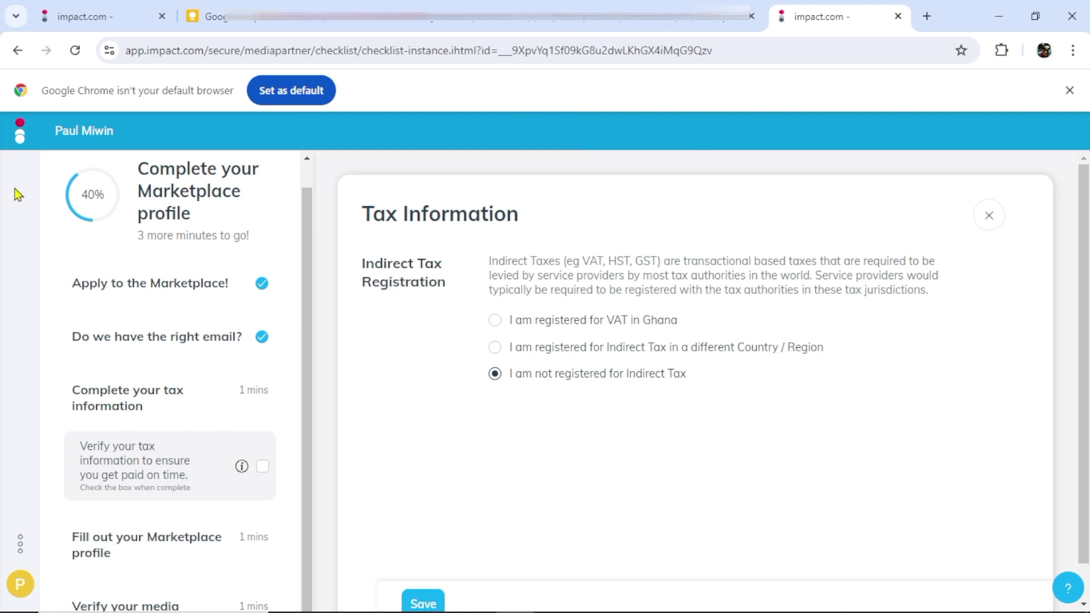
scroll(79, 471, down, 1)
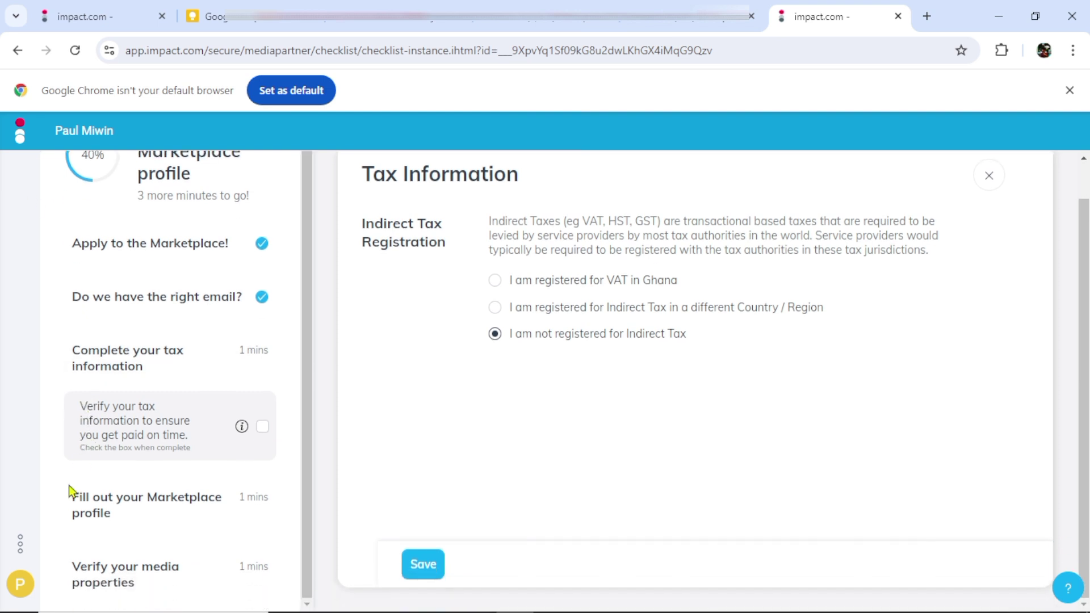
- Sign out of impact.com and sign back in with Google to reach the Home dashboard
click(19, 594)
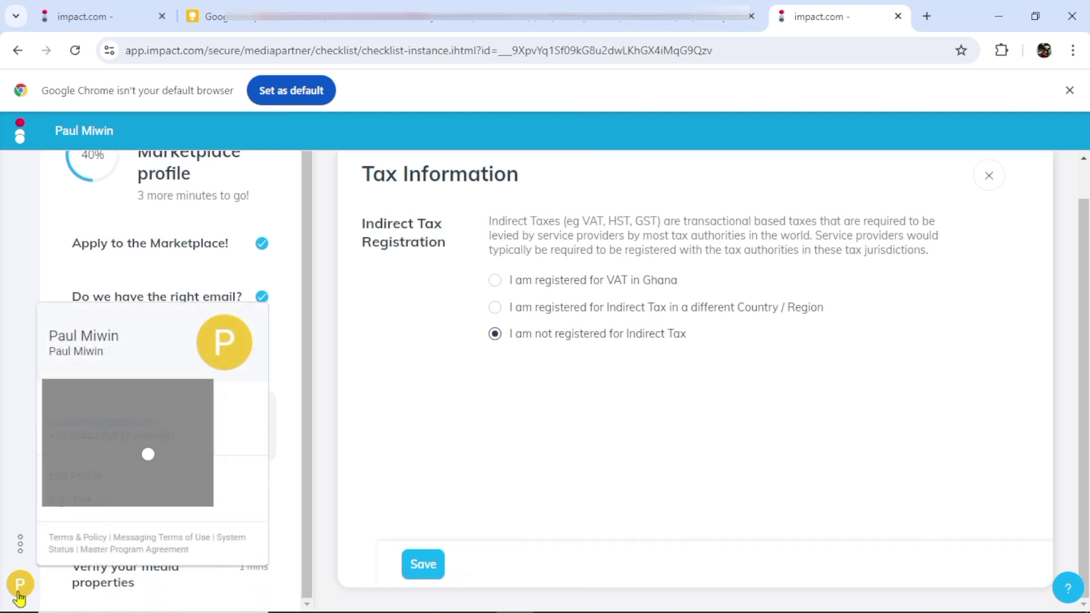
click(65, 509)
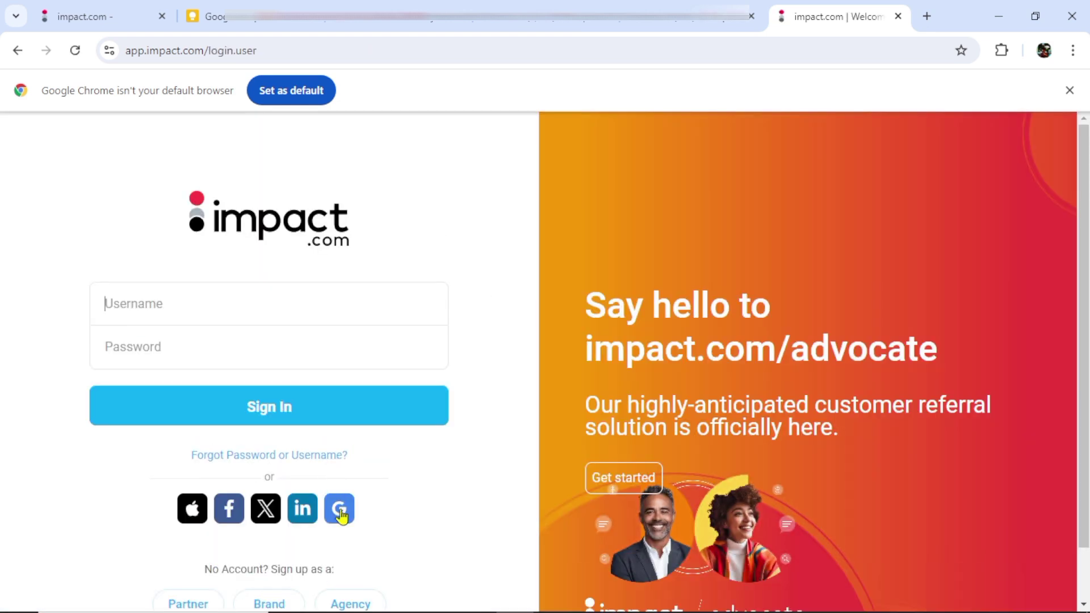
click(341, 514)
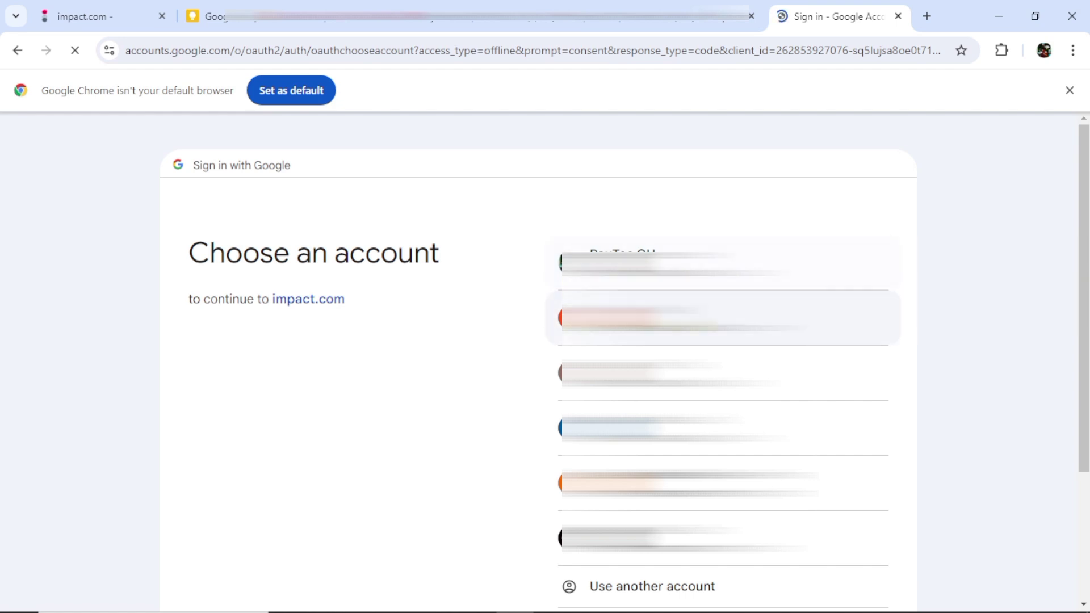
click(653, 261)
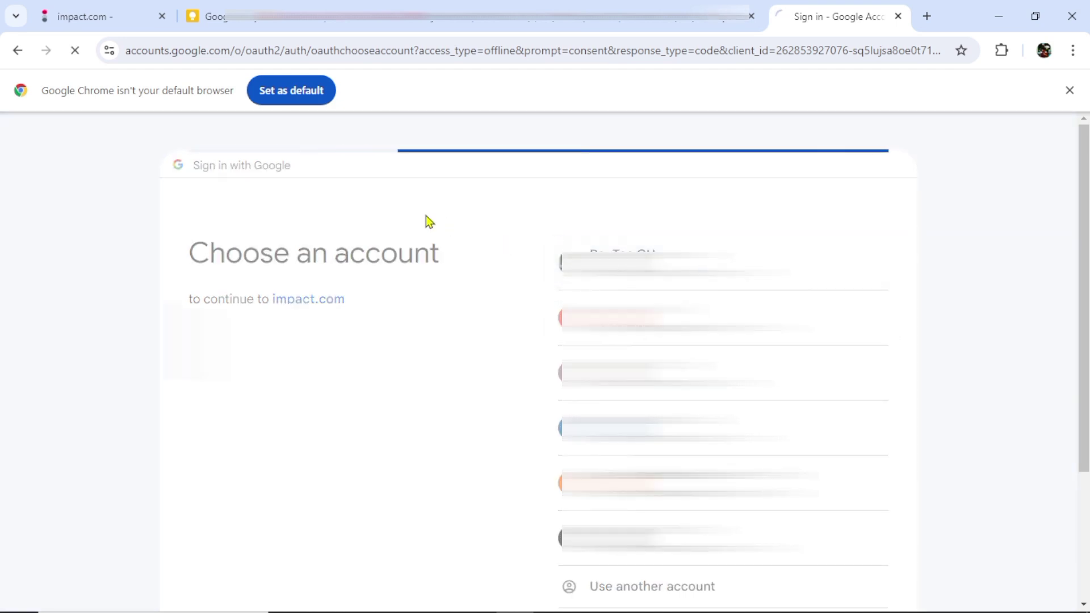
click(734, 453)
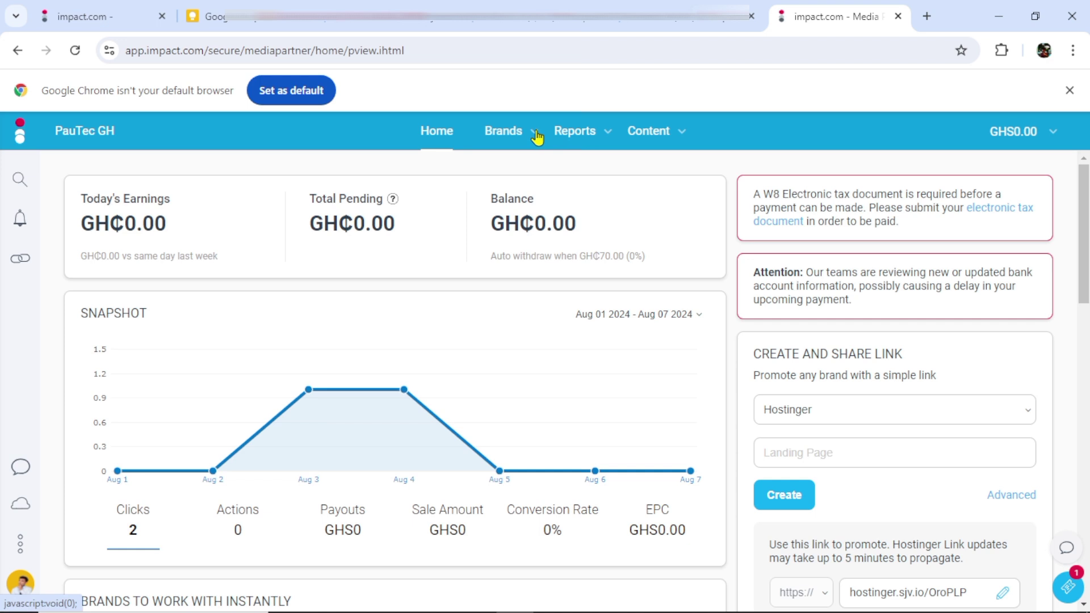
- Browse the Brands, Reports and Content menus, then open the All Brands marketplace
click(538, 136)
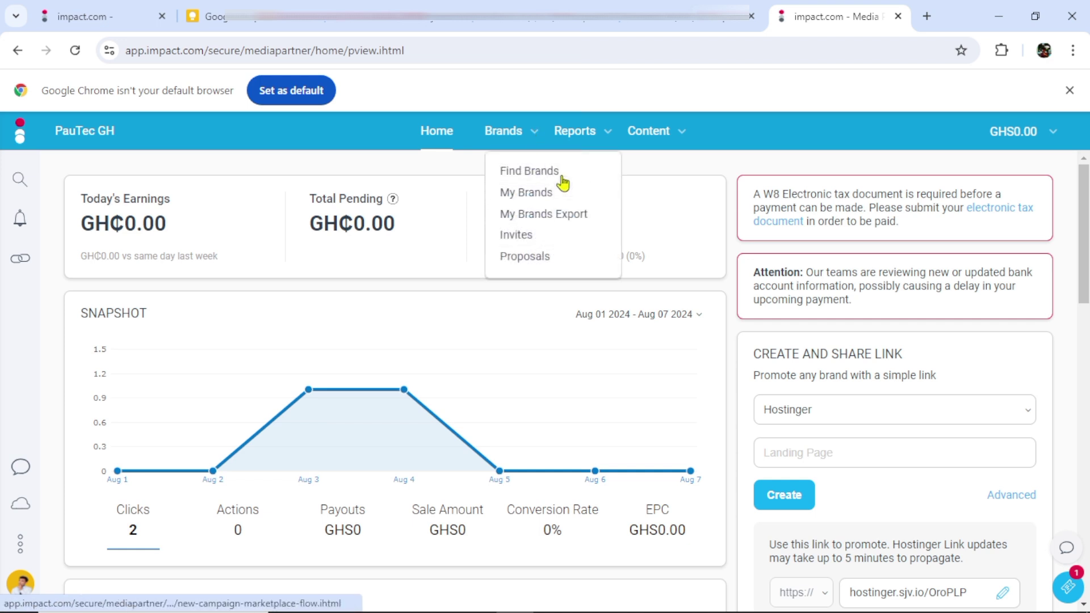
click(603, 139)
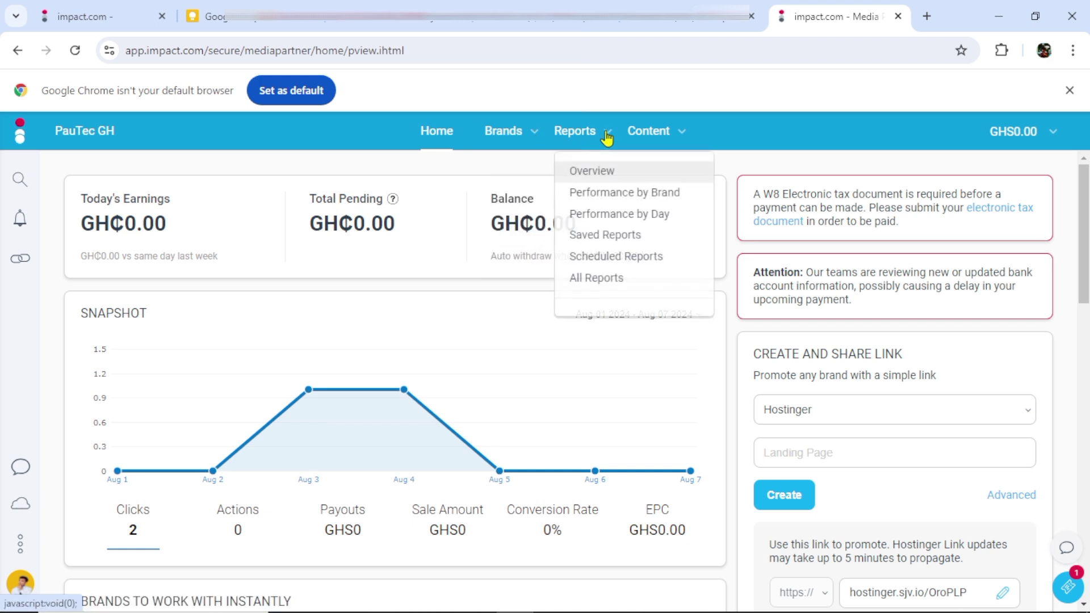
click(684, 136)
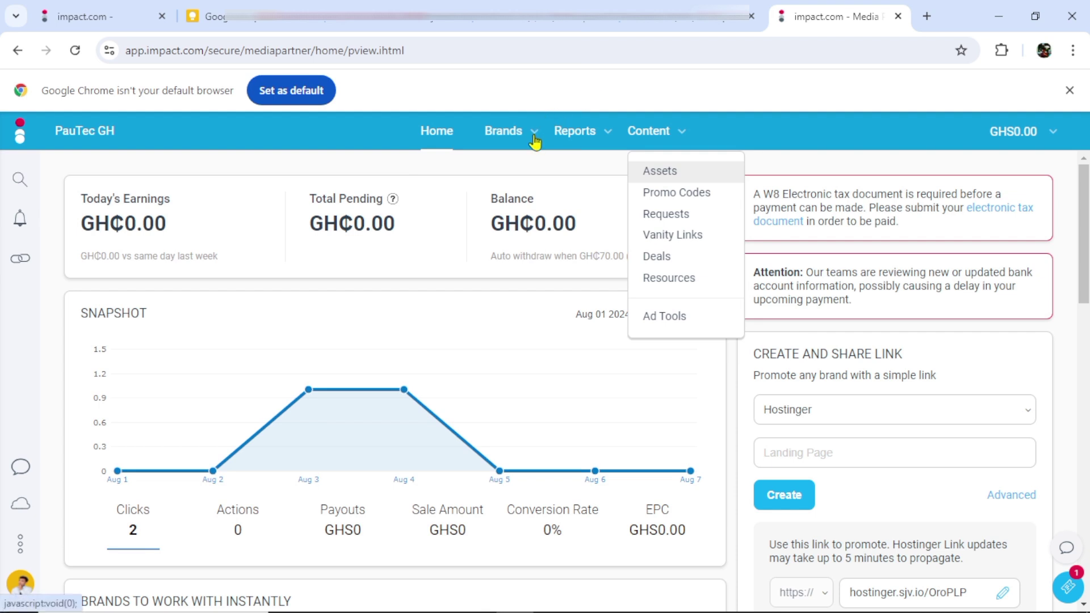
click(534, 142)
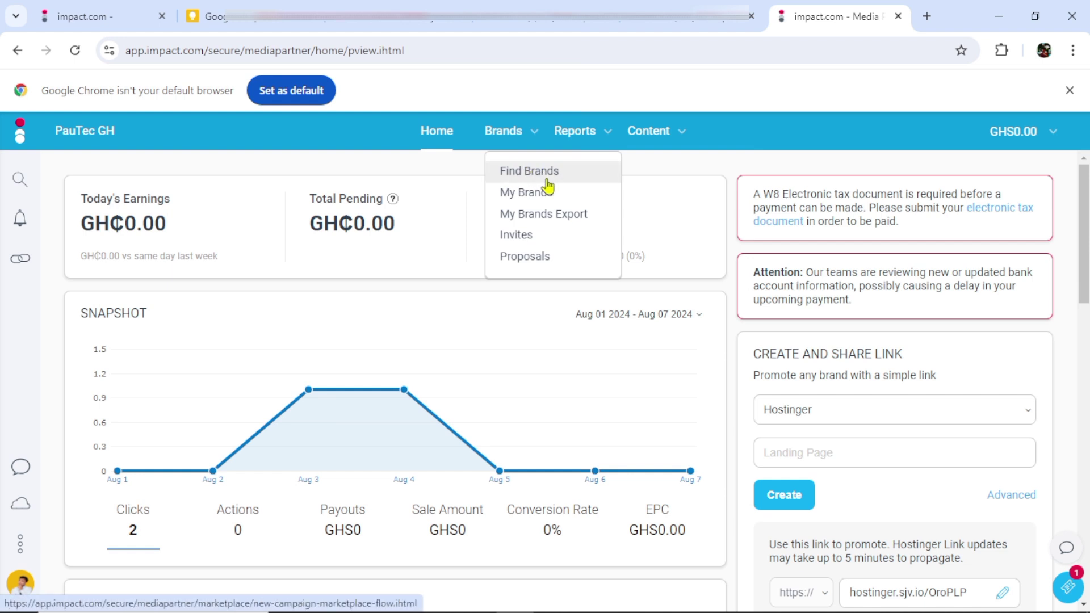
click(546, 180)
- Browse the 5,872-brand All Brands grid (JaguarPC, AppSumo, Chegg, Upwork), then return to the top
scroll(542, 354, down, 1)
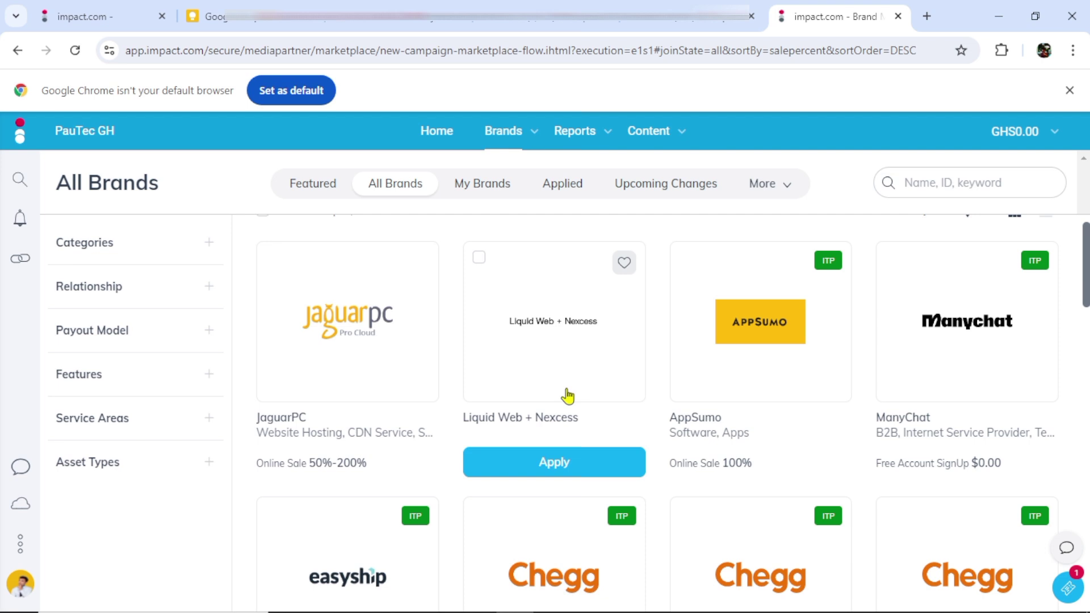
scroll(673, 401, up, 1)
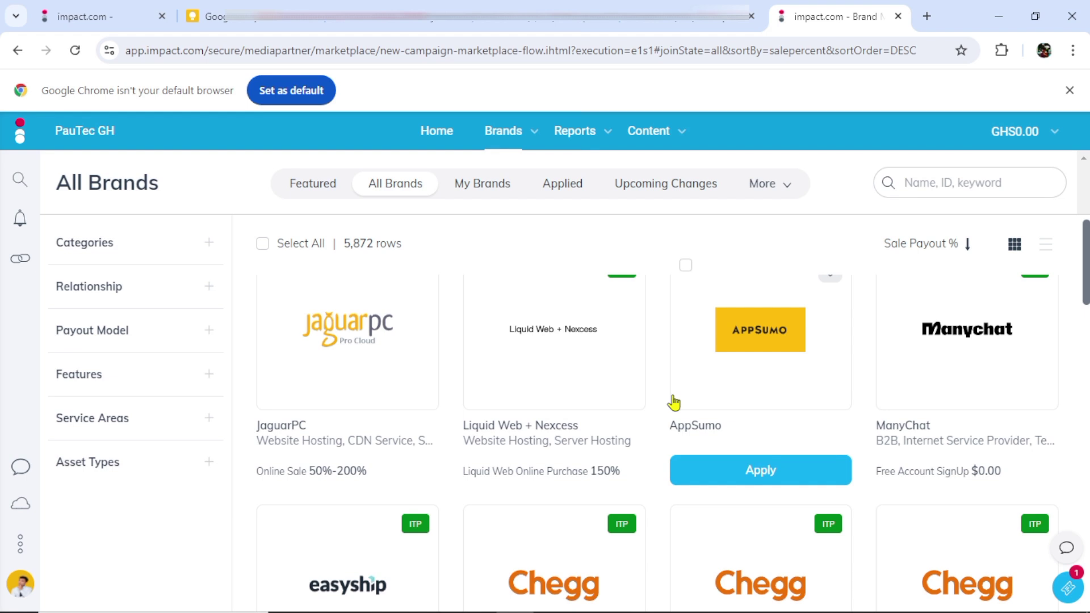
scroll(674, 402, down, 1)
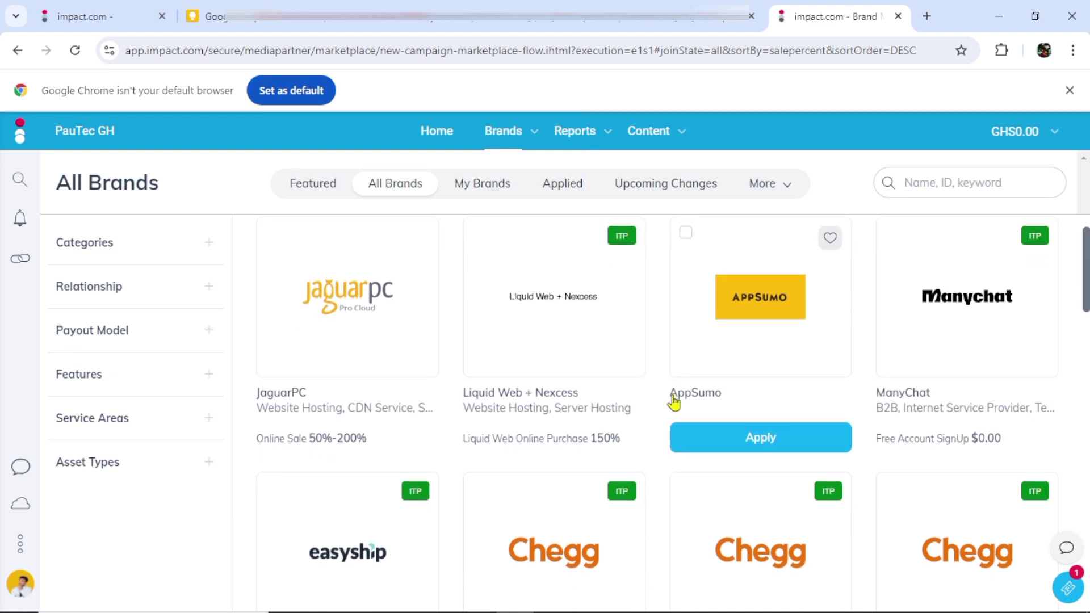
scroll(674, 402, up, 2)
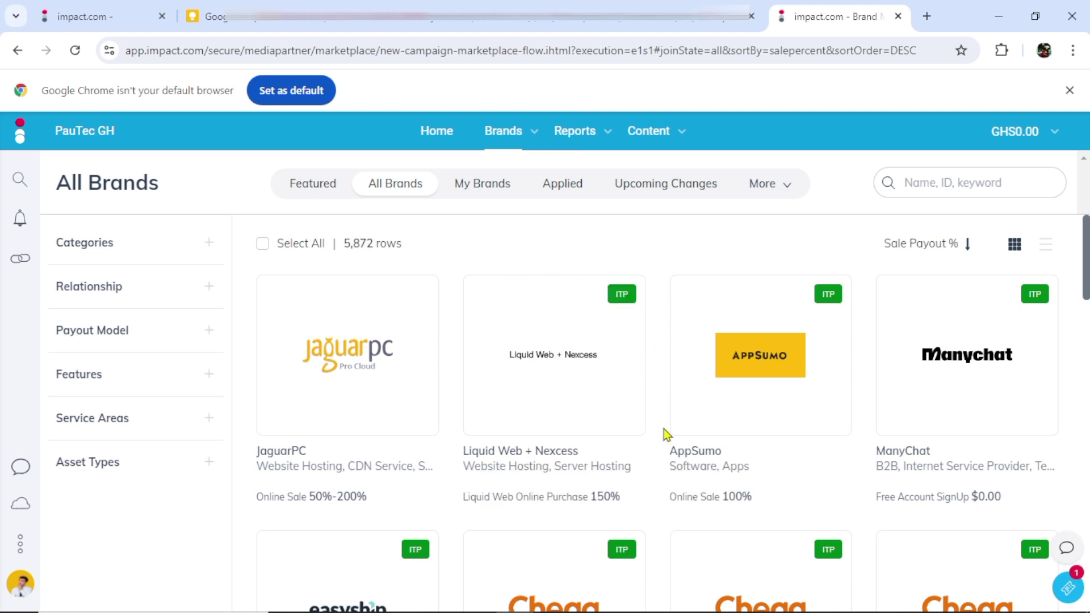
mouse_move(699, 418)
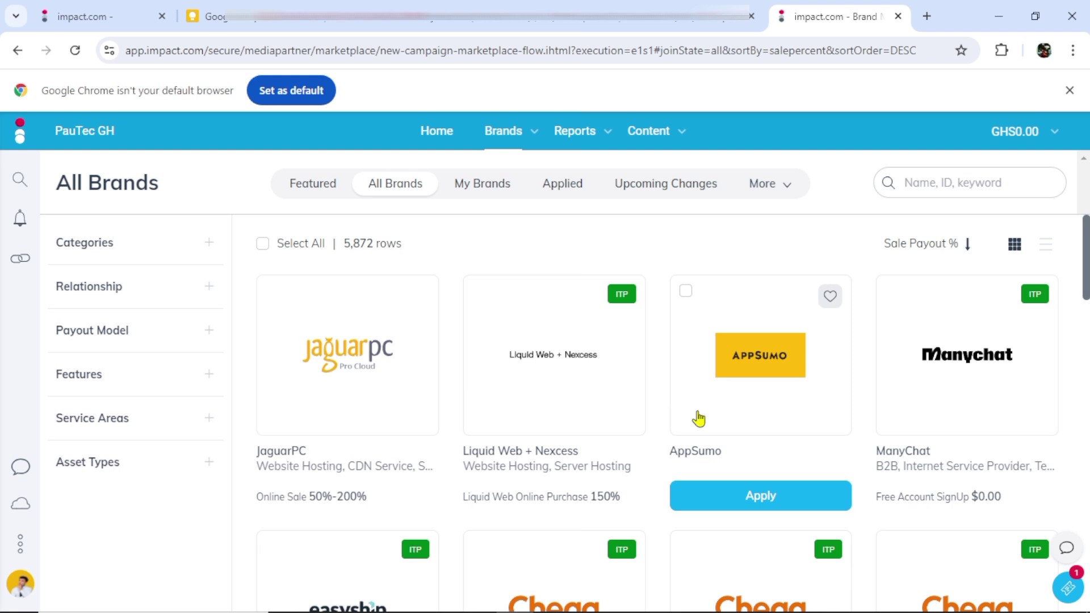
mouse_move(574, 359)
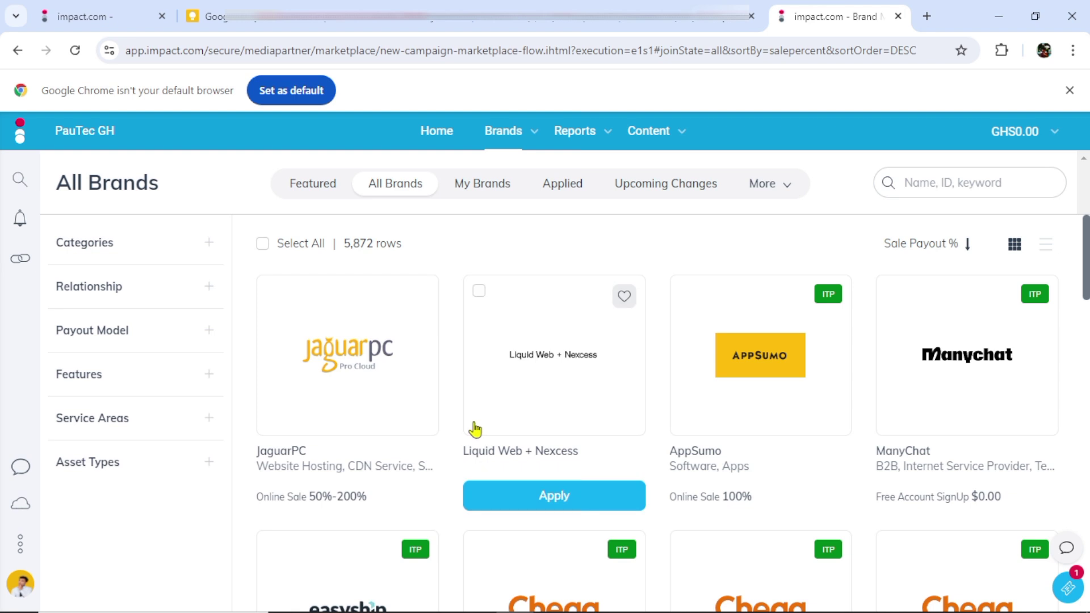
scroll(474, 430, down, 2)
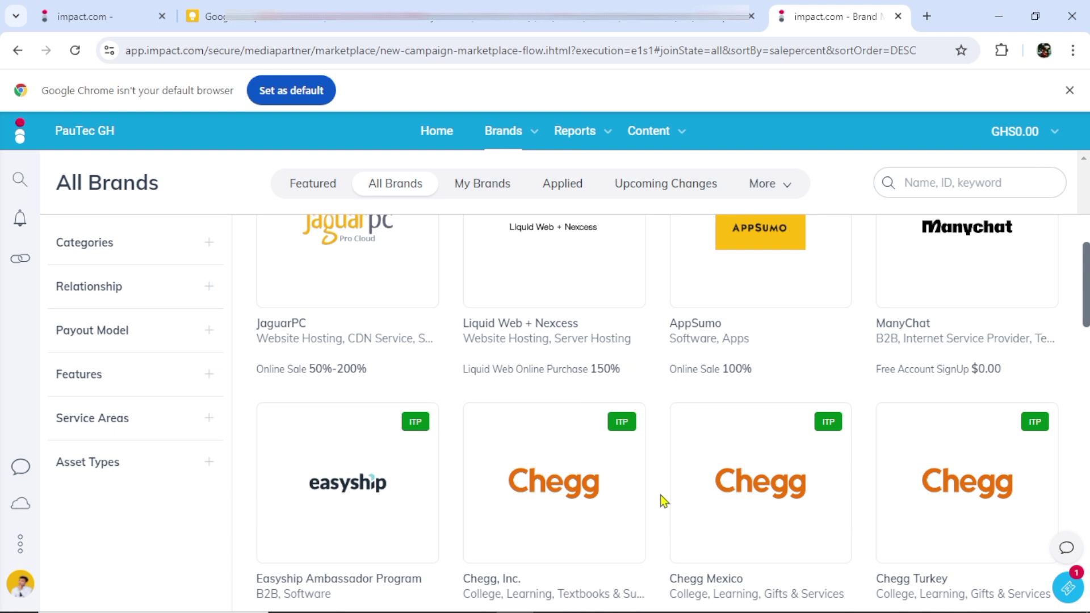
scroll(703, 505, down, 15)
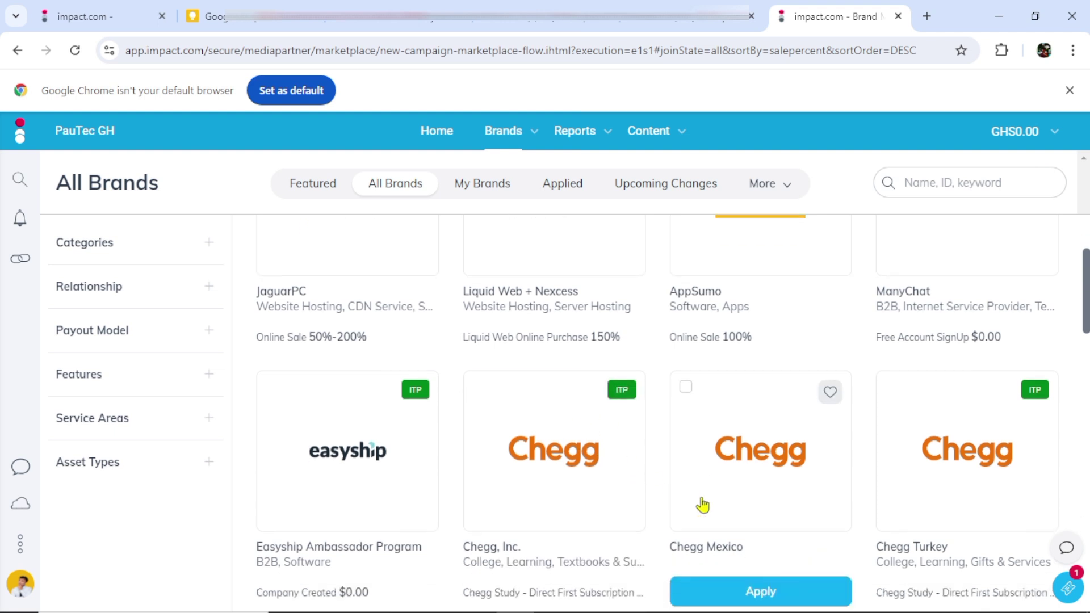
scroll(702, 505, down, 10)
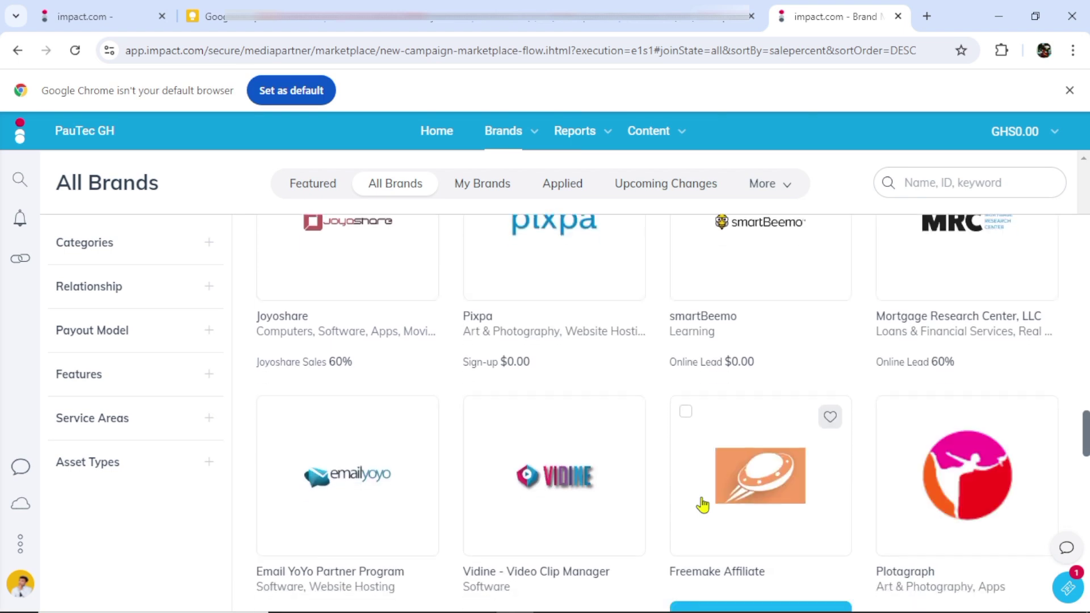
key(Home)
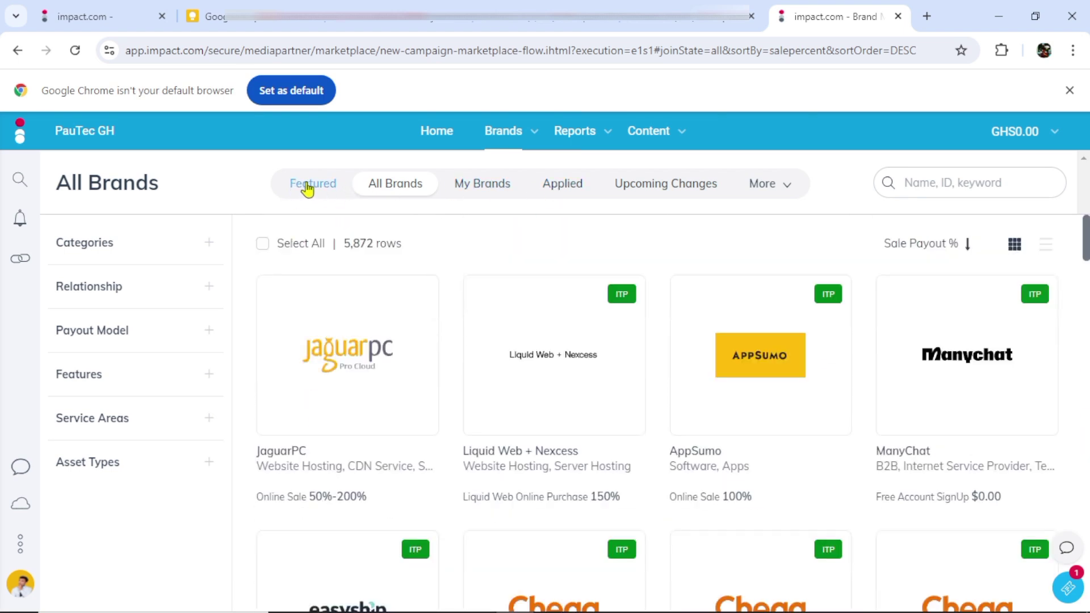
- Switch to Featured brands and review the FreshCut Paper carousel and Brands To Work With Instantly
click(314, 193)
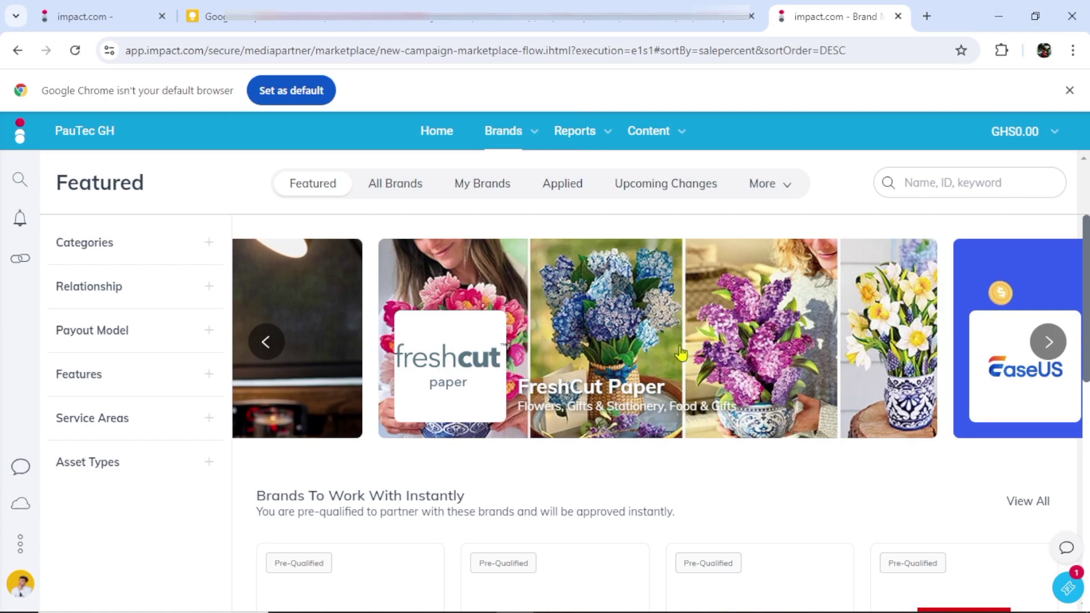
scroll(679, 353, down, 3)
scroll(681, 353, down, 2)
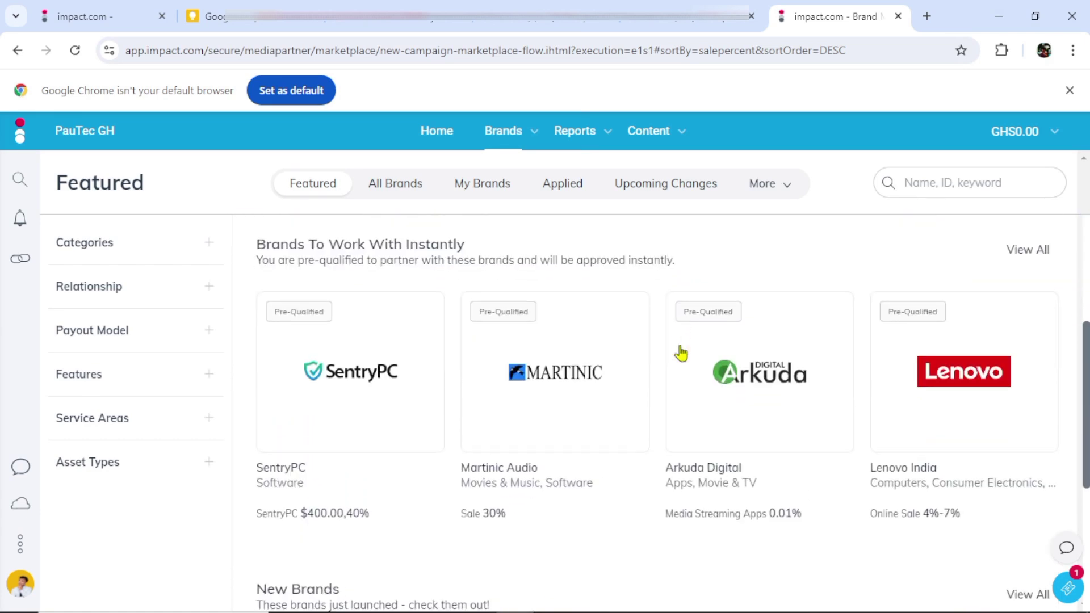
scroll(681, 353, up, 4)
scroll(683, 352, up, 2)
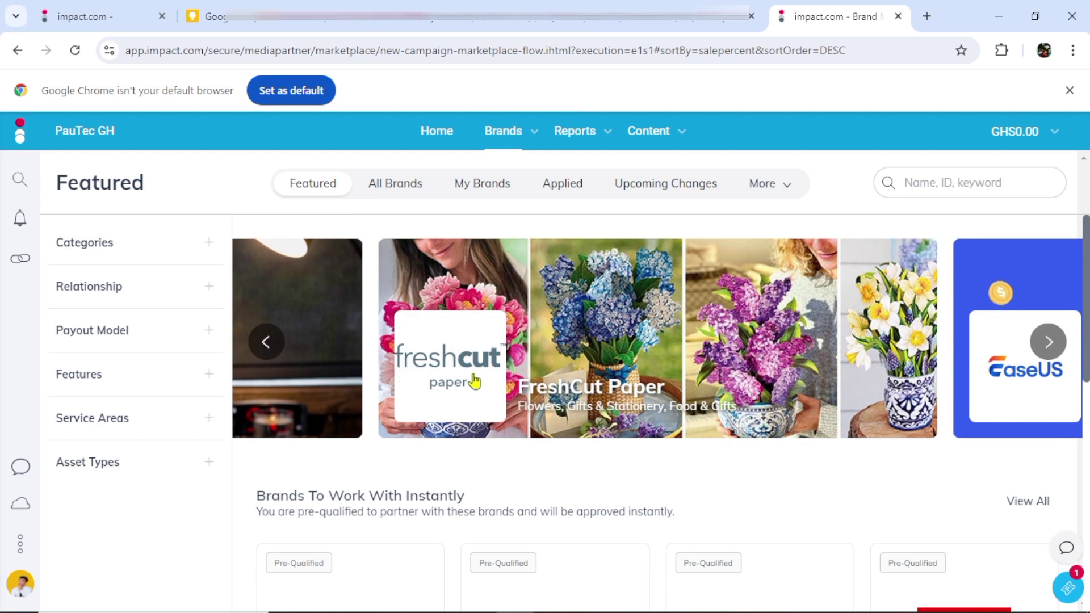
- Return to the All Brands grid and view offers like SPanel, Credit Sesame and Spines
click(396, 186)
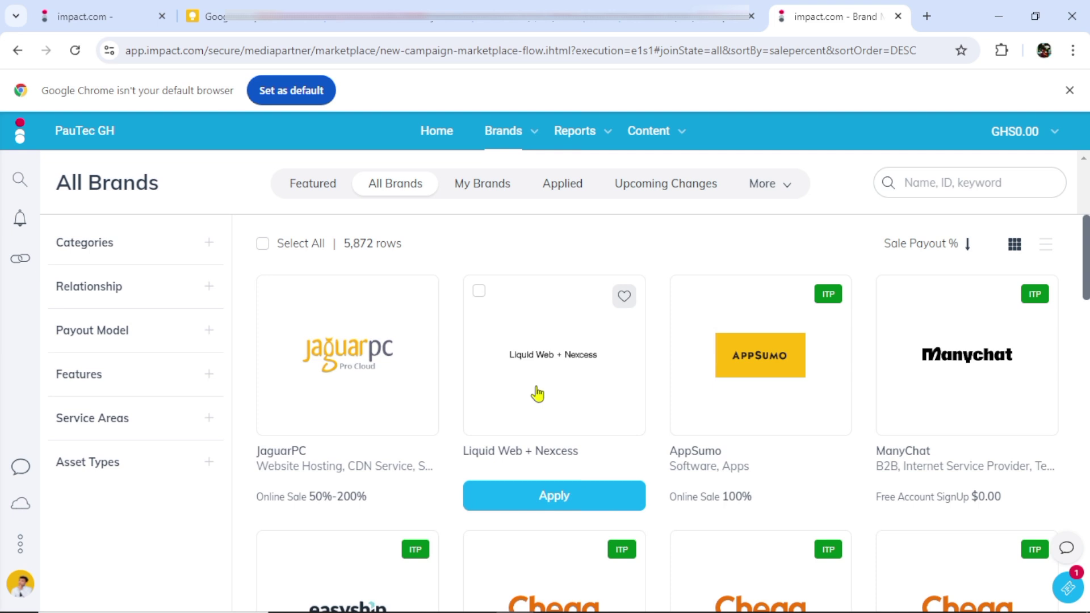
scroll(537, 393, down, 9)
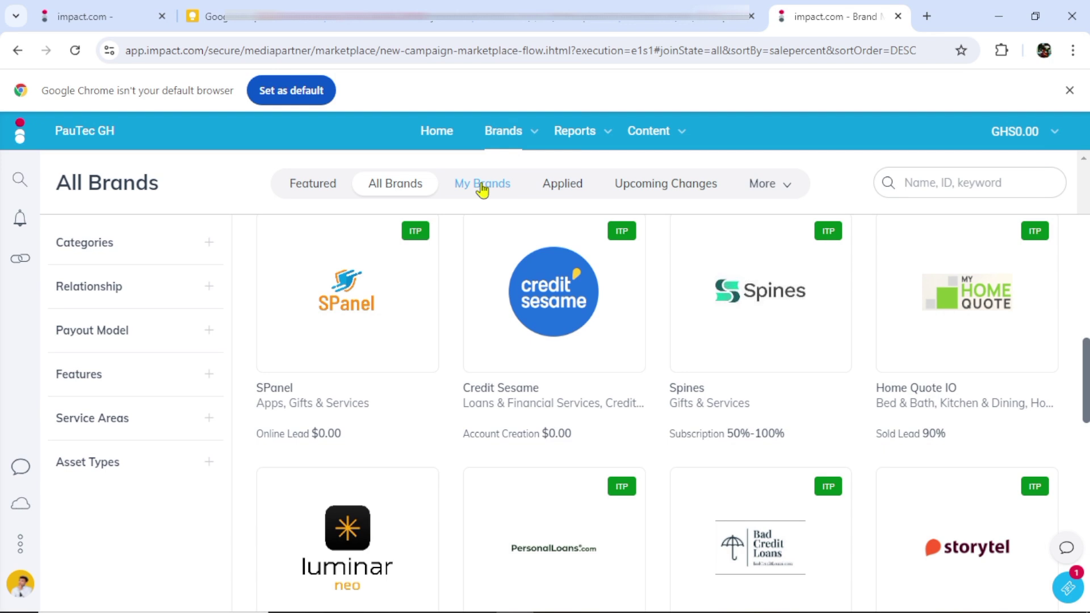
- Filter to My Brands, listing joined brands Hostinger and Namecheap
click(481, 190)
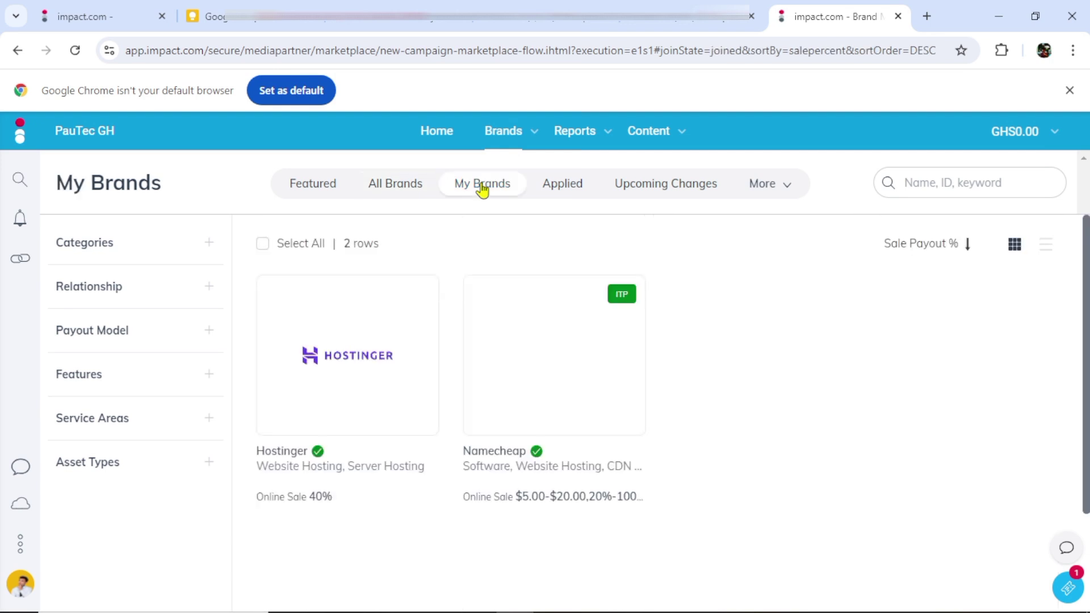
scroll(679, 390, down, 1)
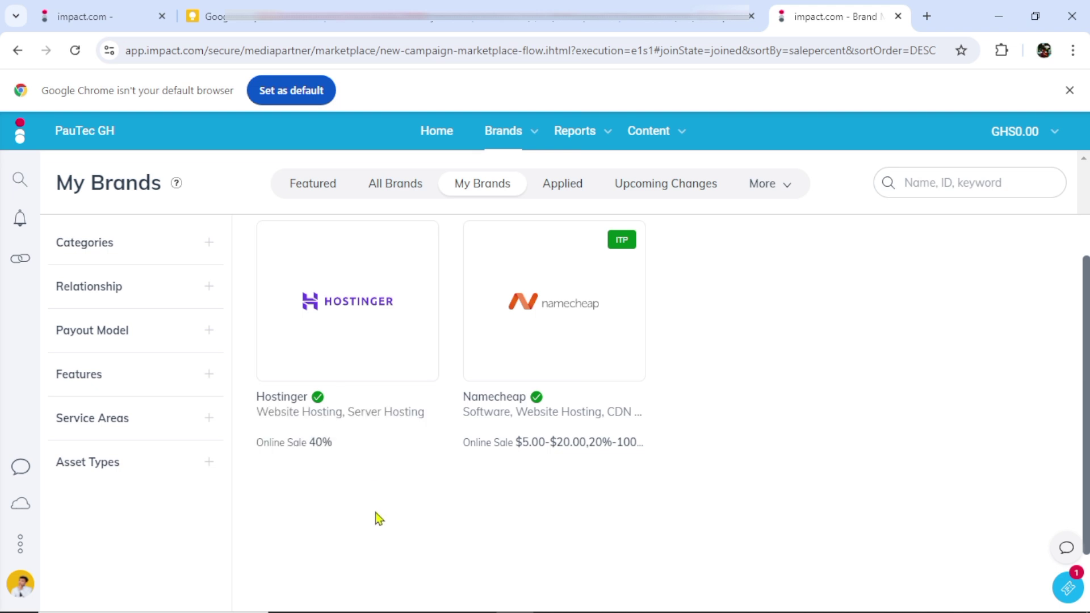
mouse_move(414, 384)
click(304, 463)
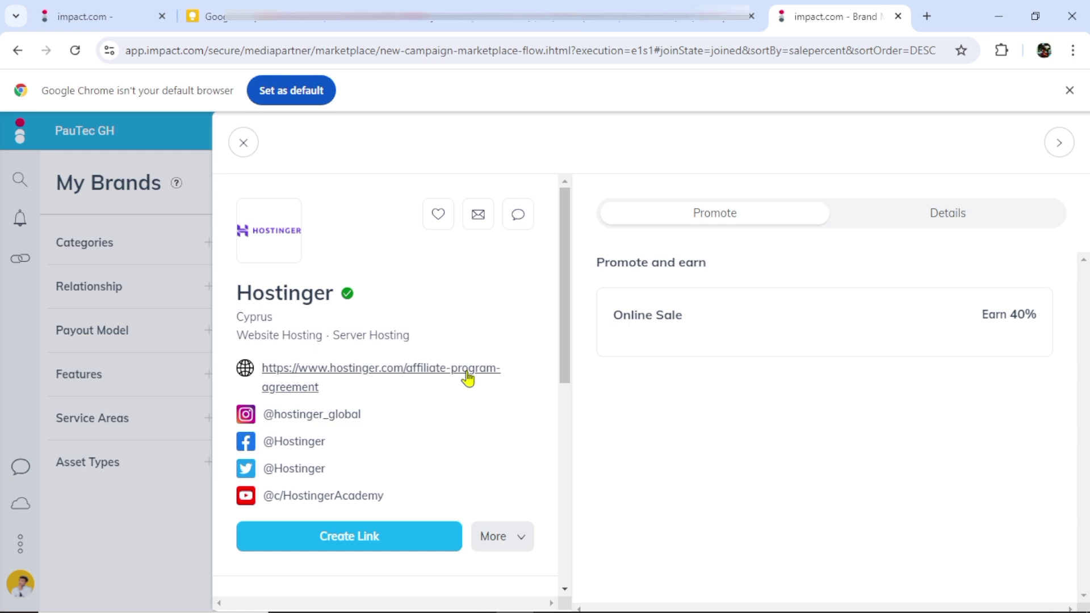
click(151, 527)
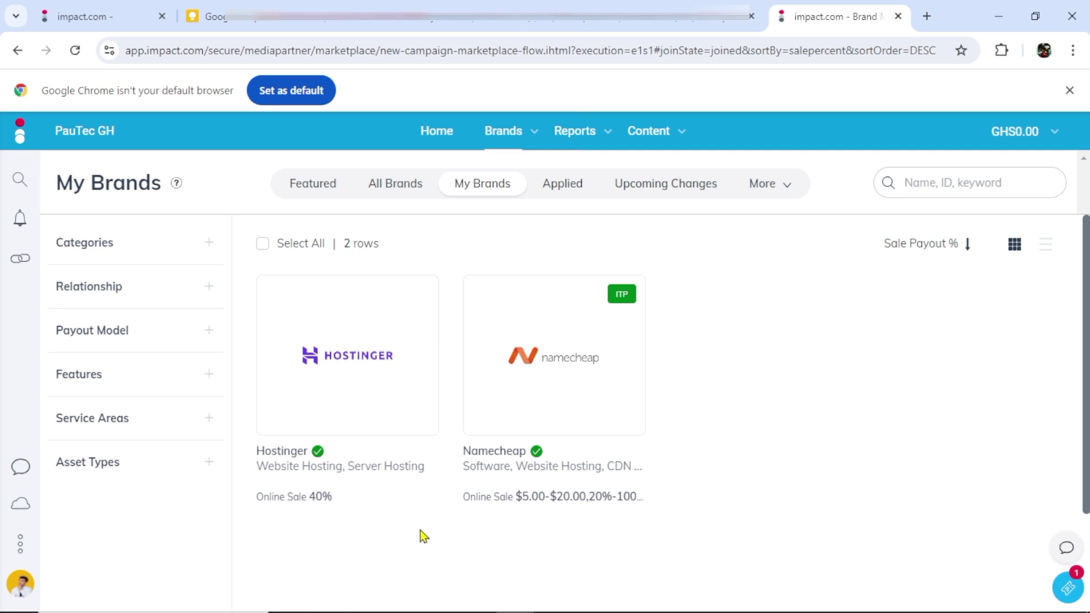
- Check the Applied and Upcoming Changes lists, then the empty Favorites list under More
mouse_move(402, 509)
click(575, 197)
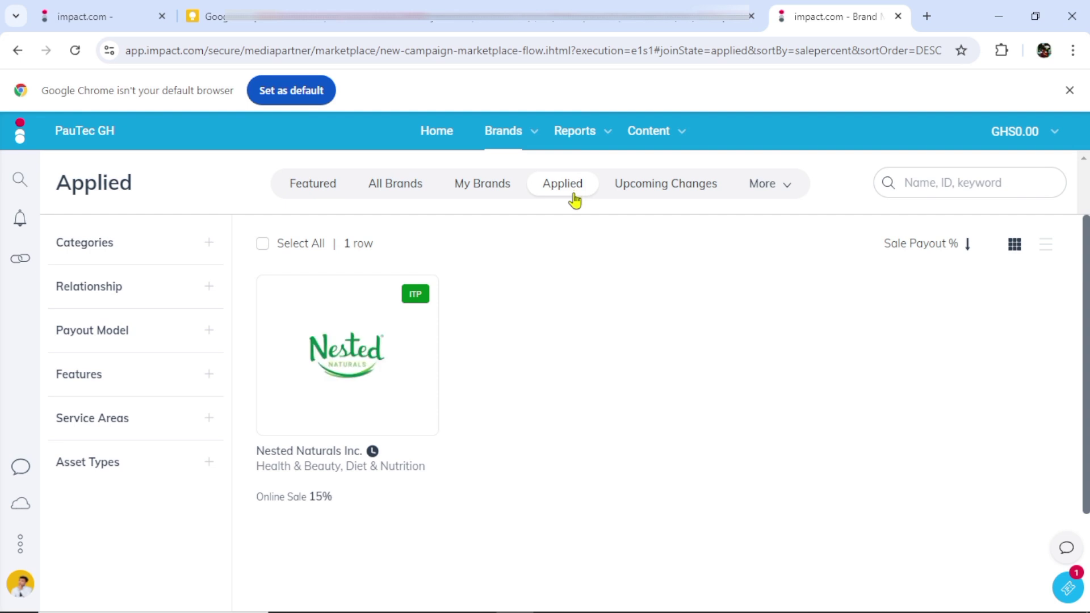
scroll(491, 409, down, 2)
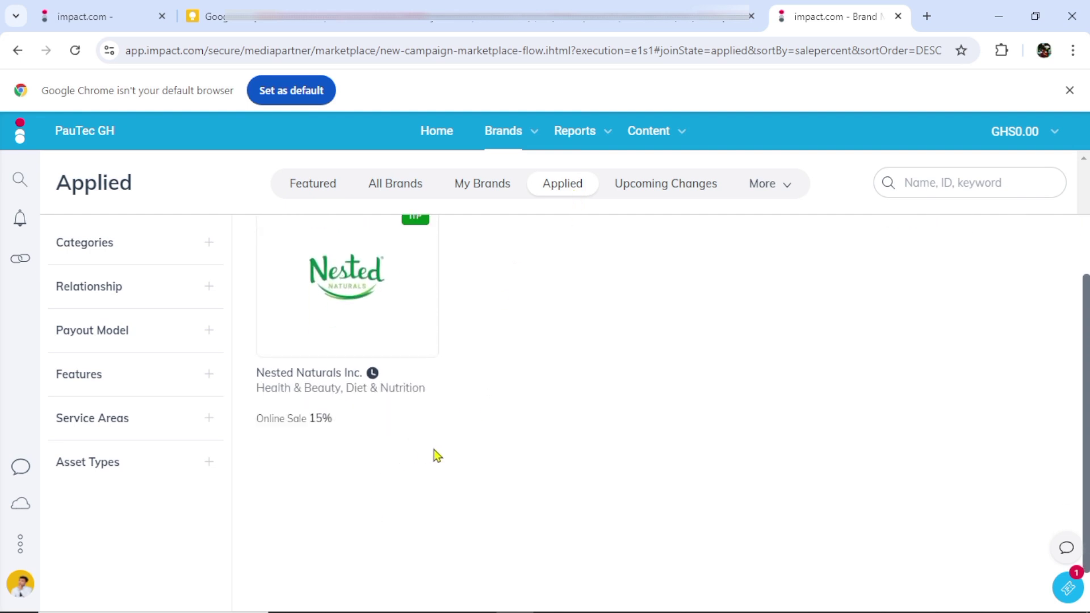
click(666, 184)
click(782, 188)
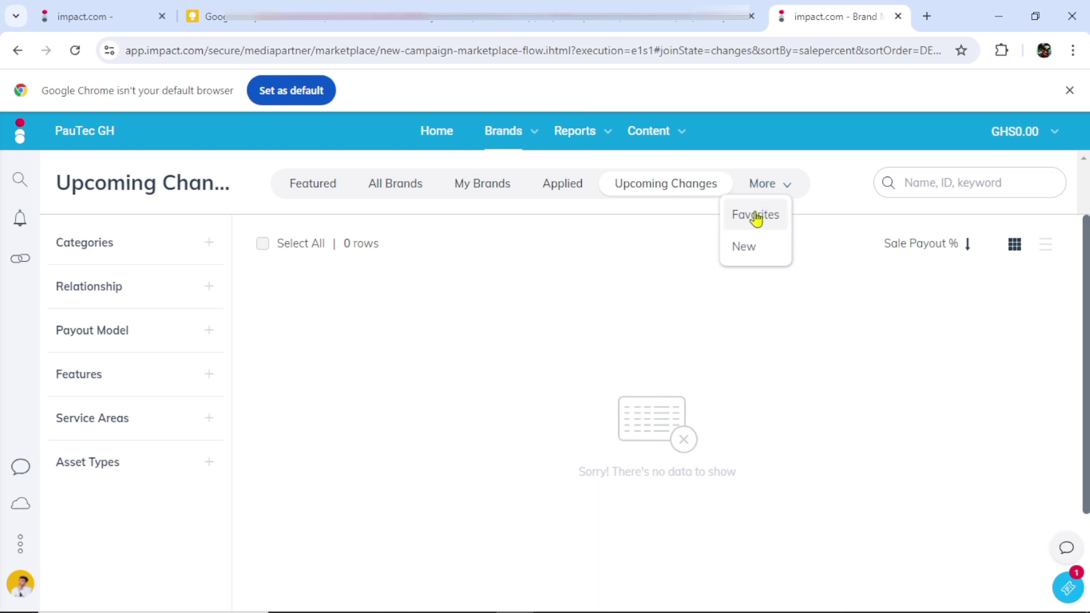
click(755, 216)
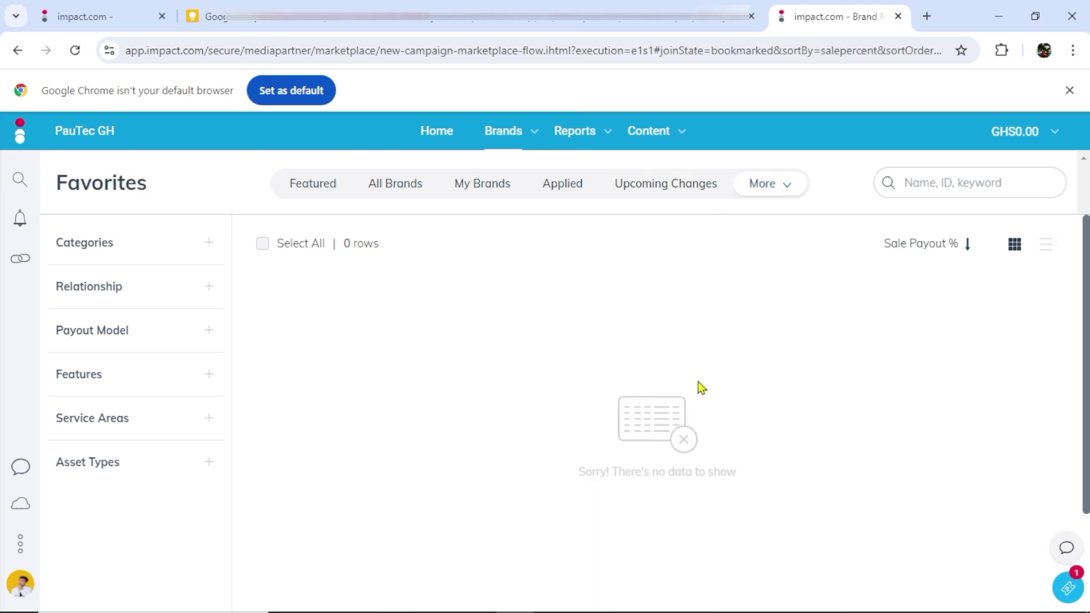
click(784, 189)
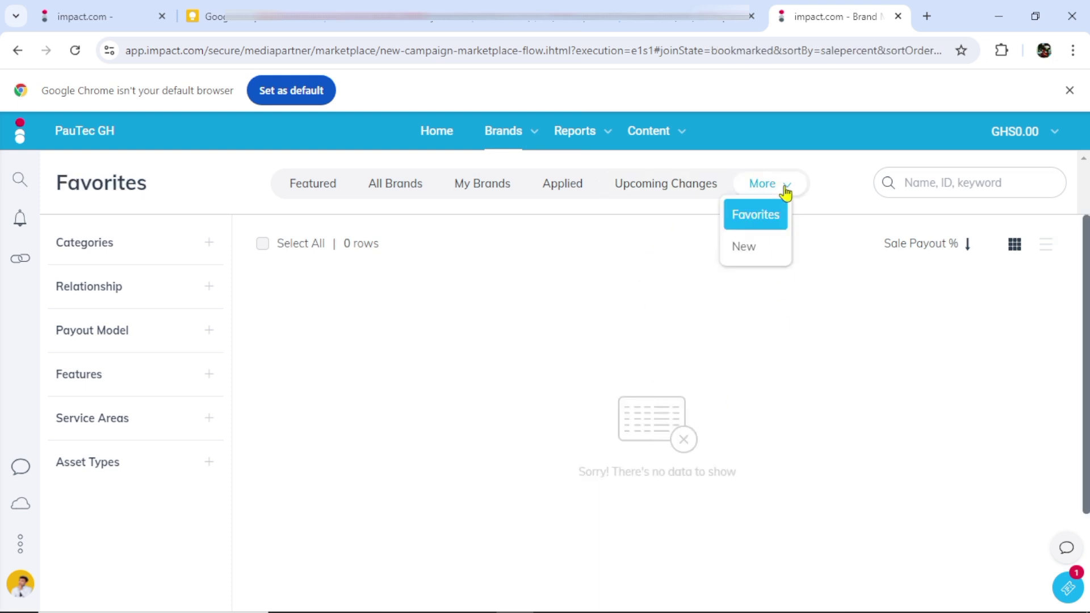
click(746, 248)
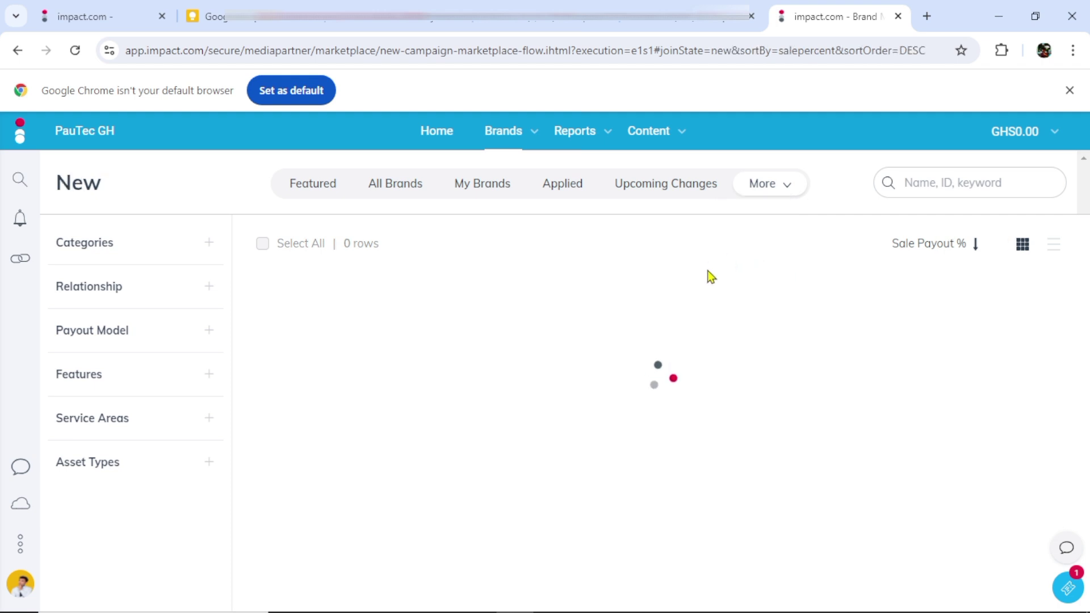
scroll(630, 334, down, 1)
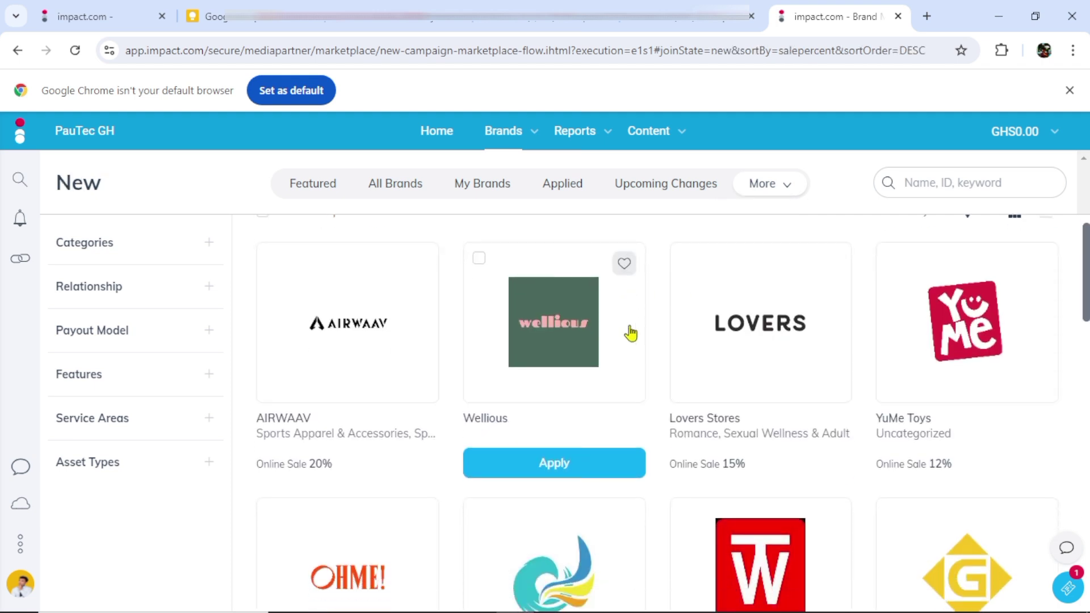
click(788, 194)
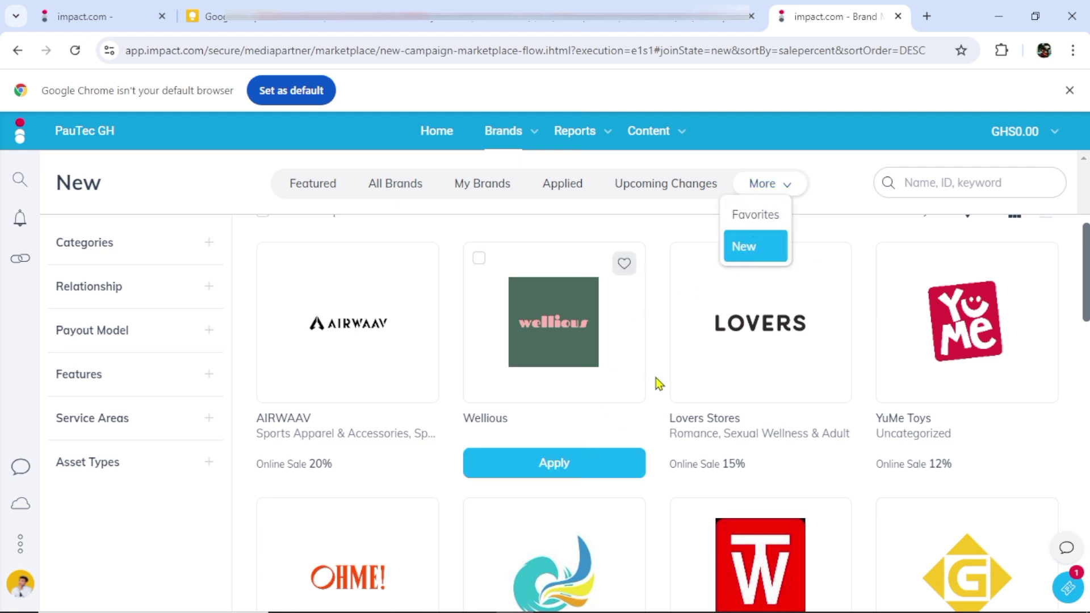
scroll(670, 356, down, 3)
scroll(671, 356, down, 5)
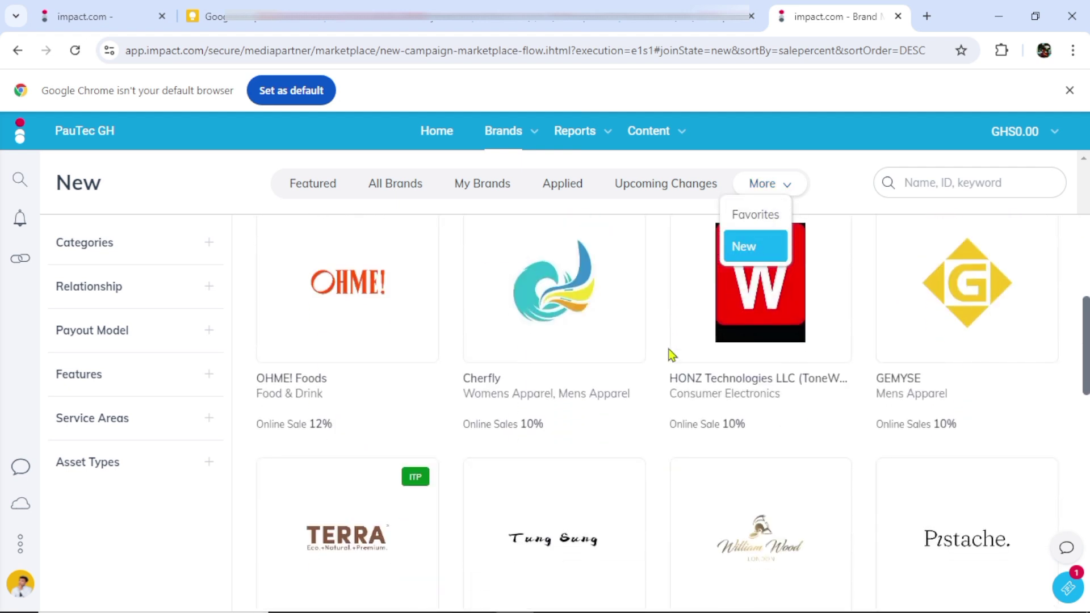
scroll(670, 355, down, 4)
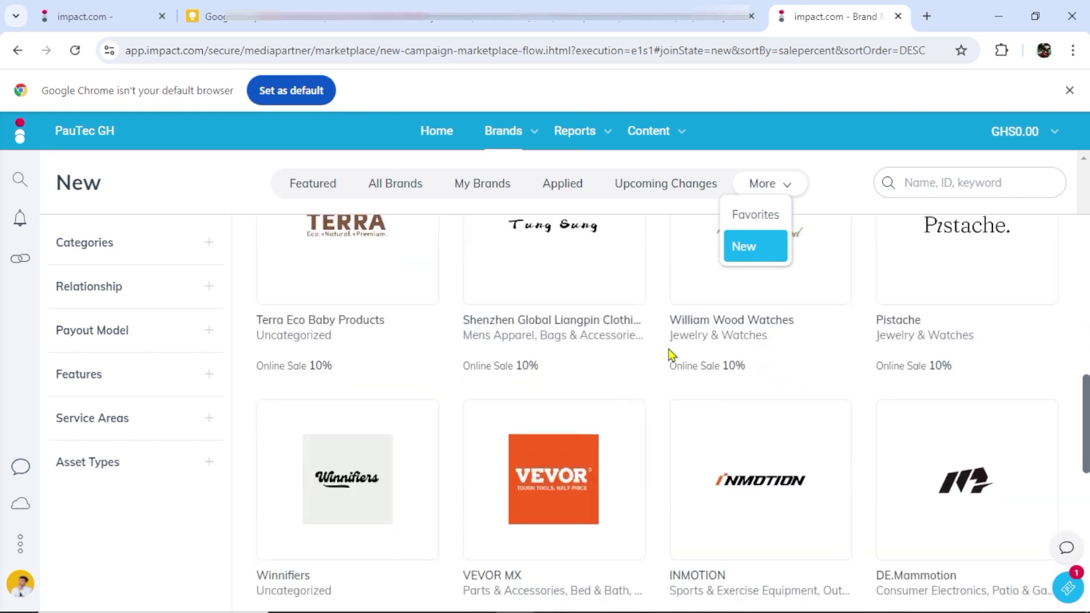
click(750, 246)
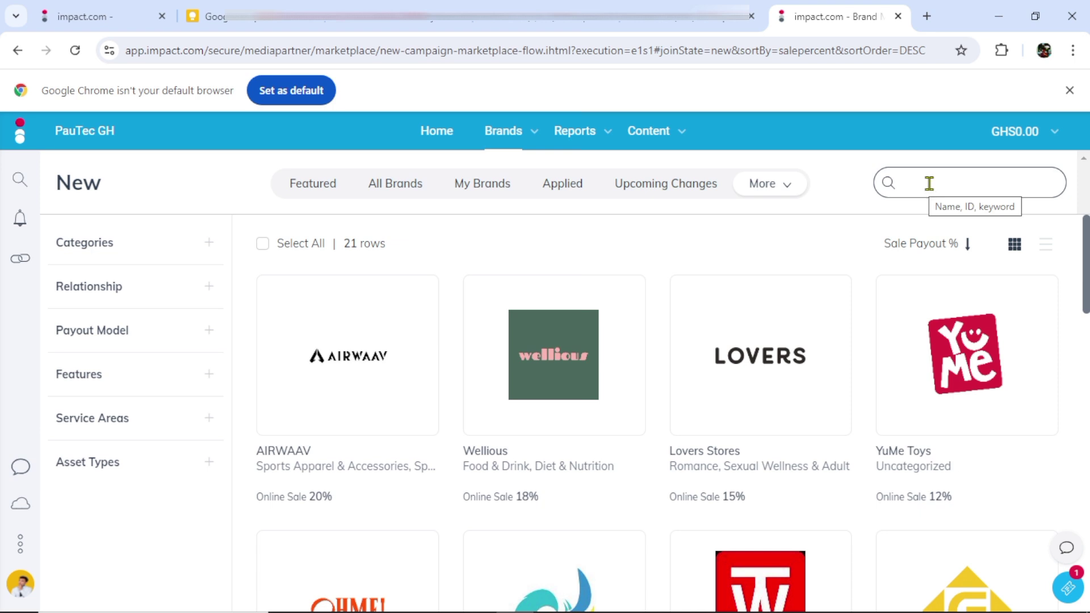
- Search all brands for 'web hosting'
key(Return)
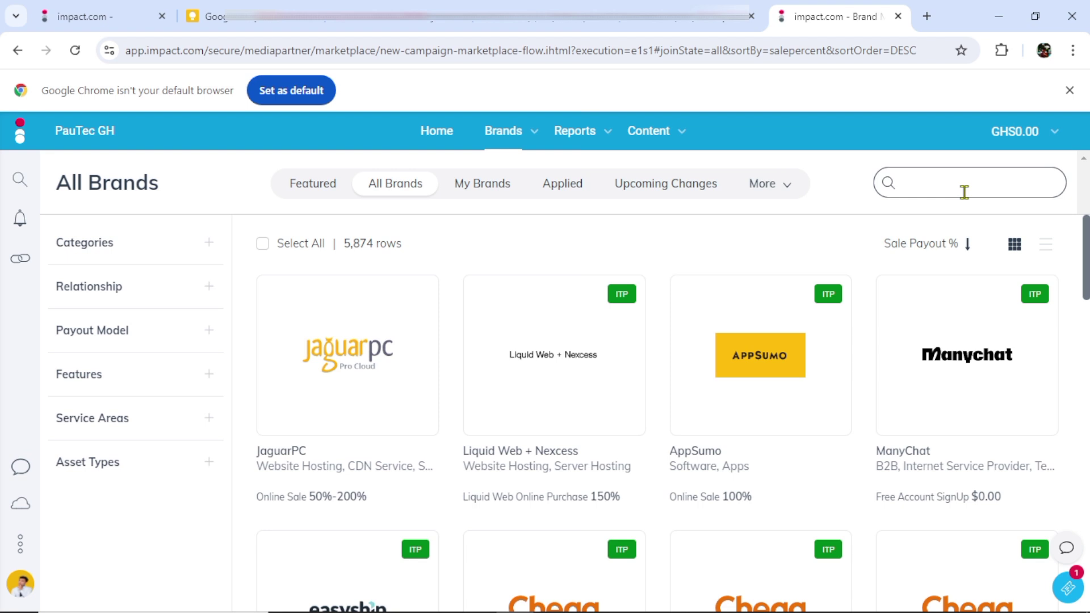
text(web hosting)
key(Return)
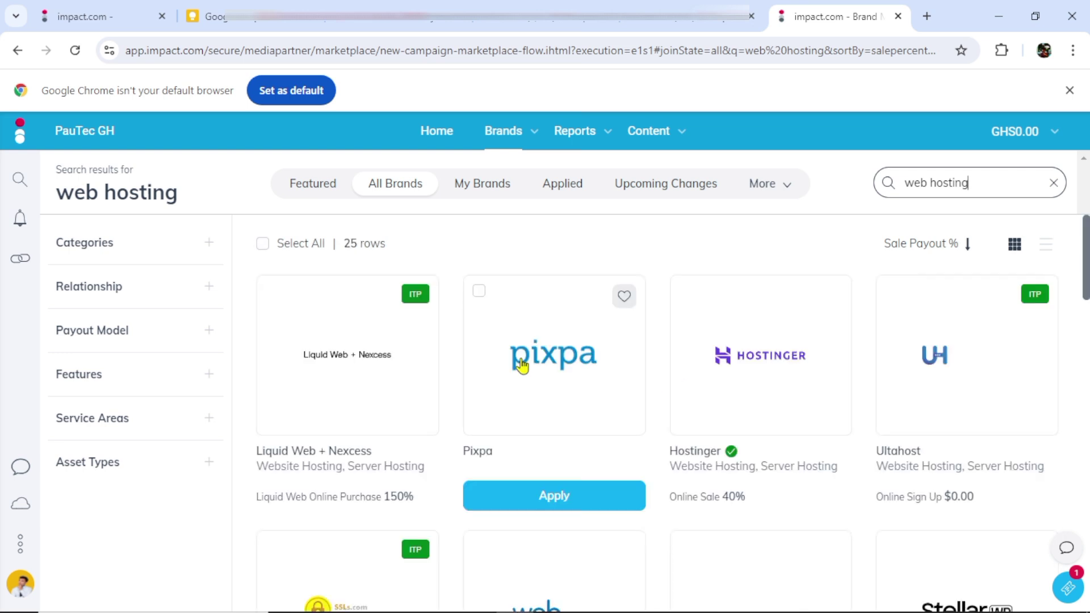
- Scroll the 25 results to the Web.com card offering 30%-50%
scroll(617, 372, down, 7)
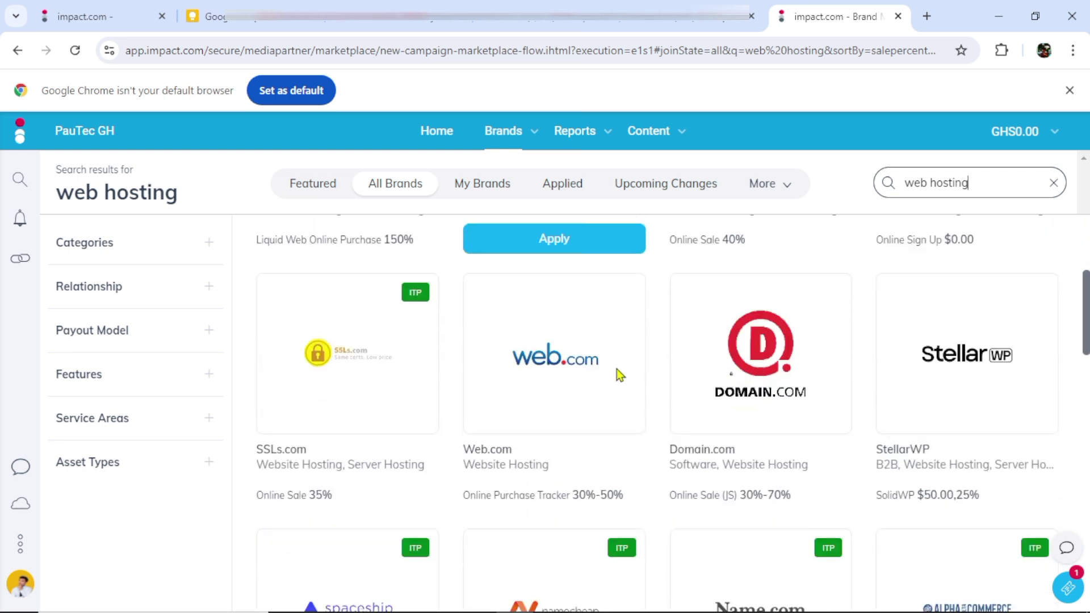
scroll(617, 371, down, 5)
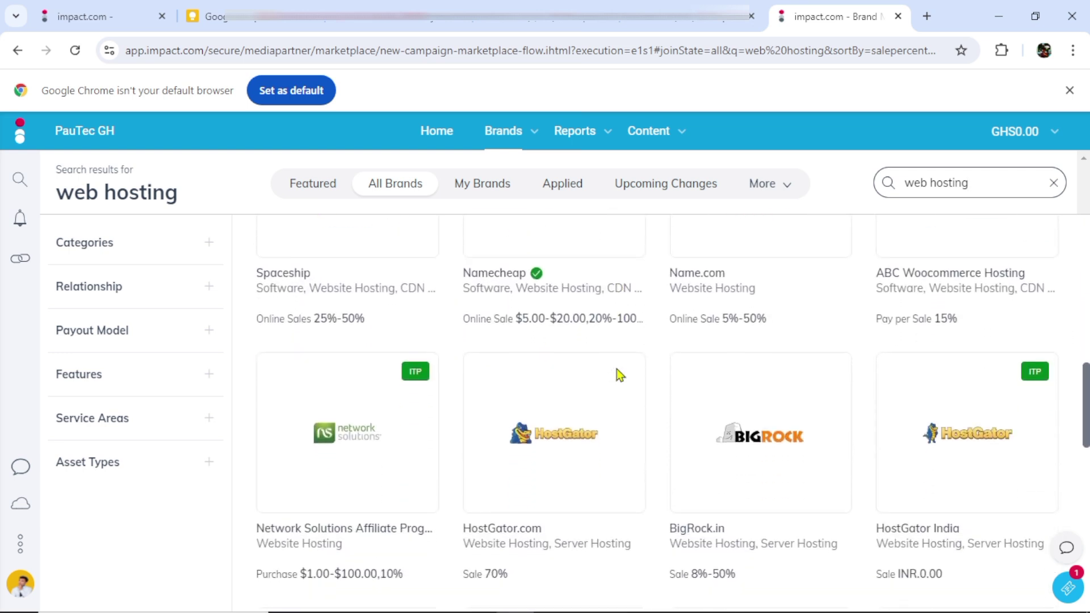
scroll(619, 373, down, 12)
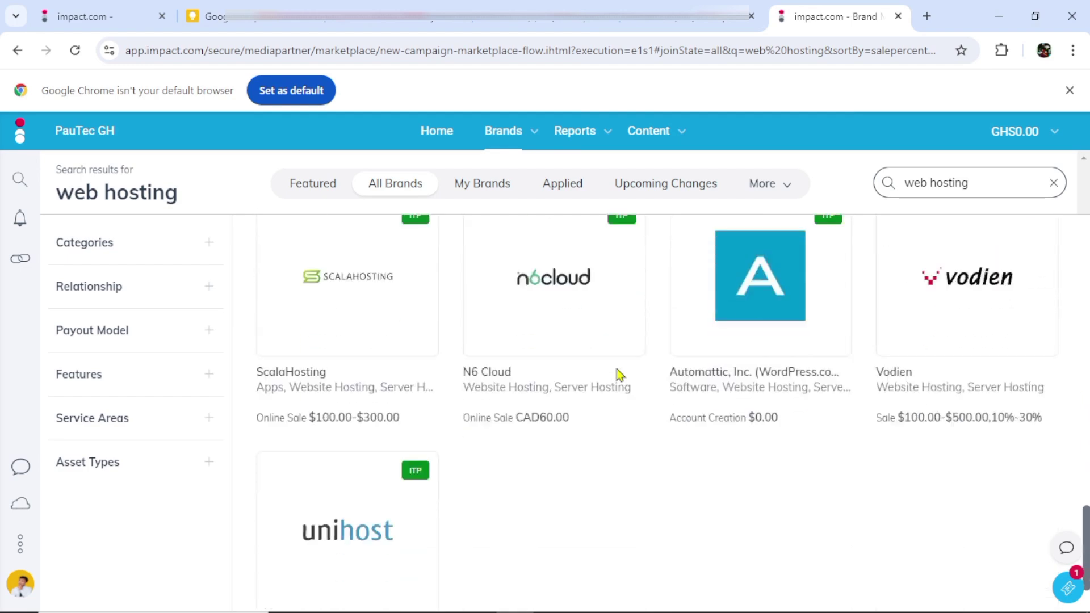
scroll(616, 371, up, 14)
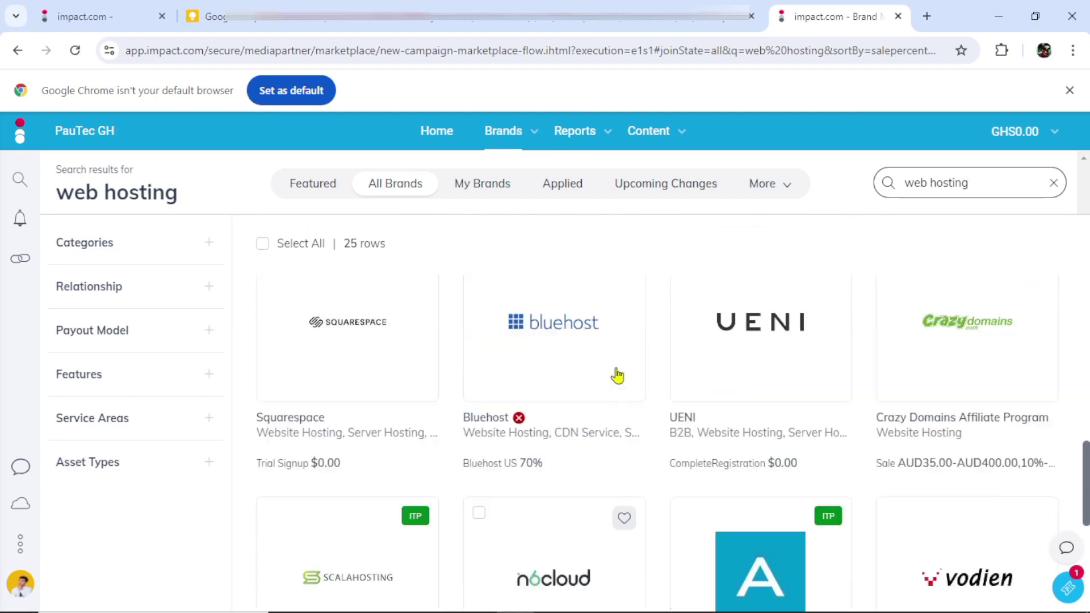
scroll(618, 374, up, 7)
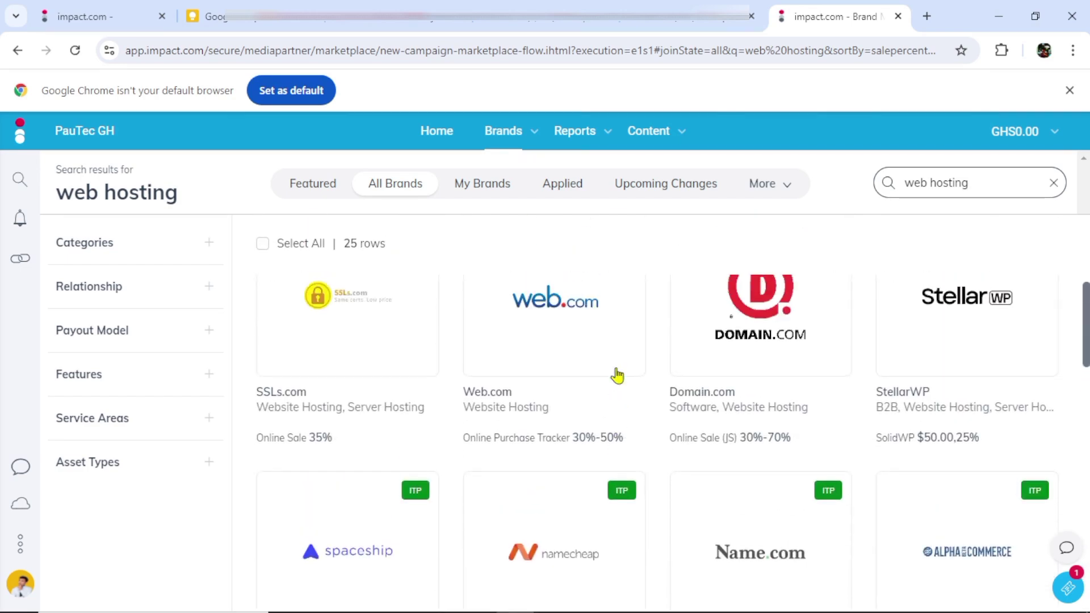
scroll(618, 375, up, 5)
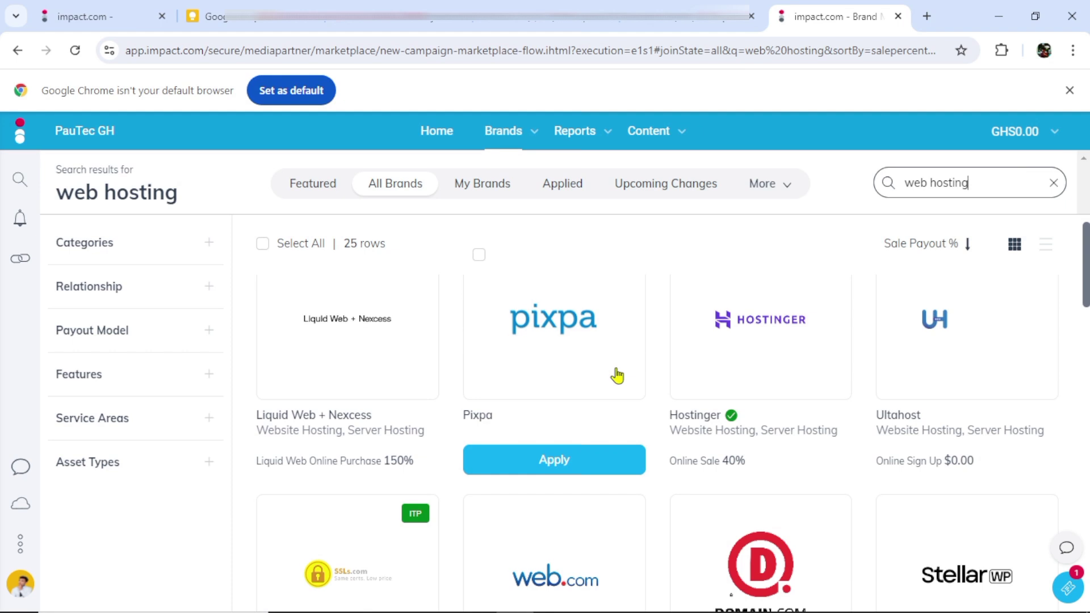
scroll(847, 469, down, 2)
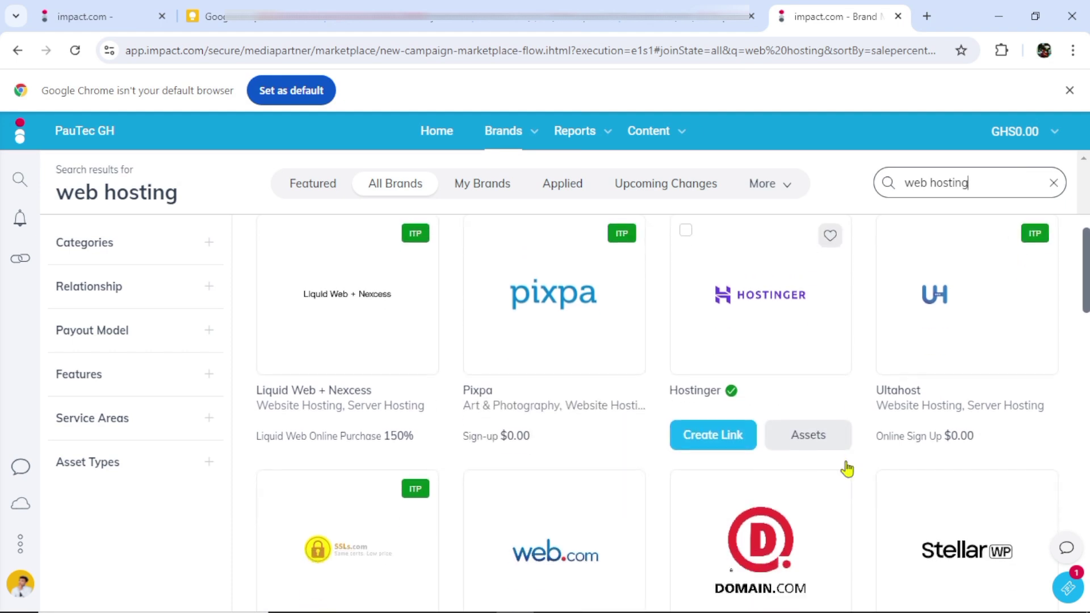
scroll(847, 468, up, 2)
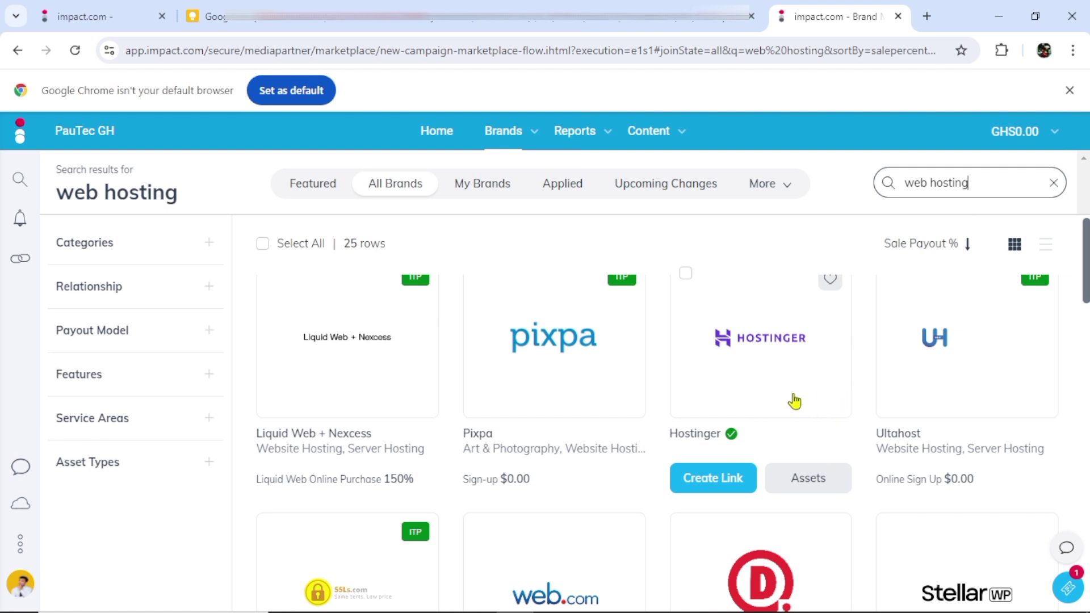
scroll(601, 469, down, 9)
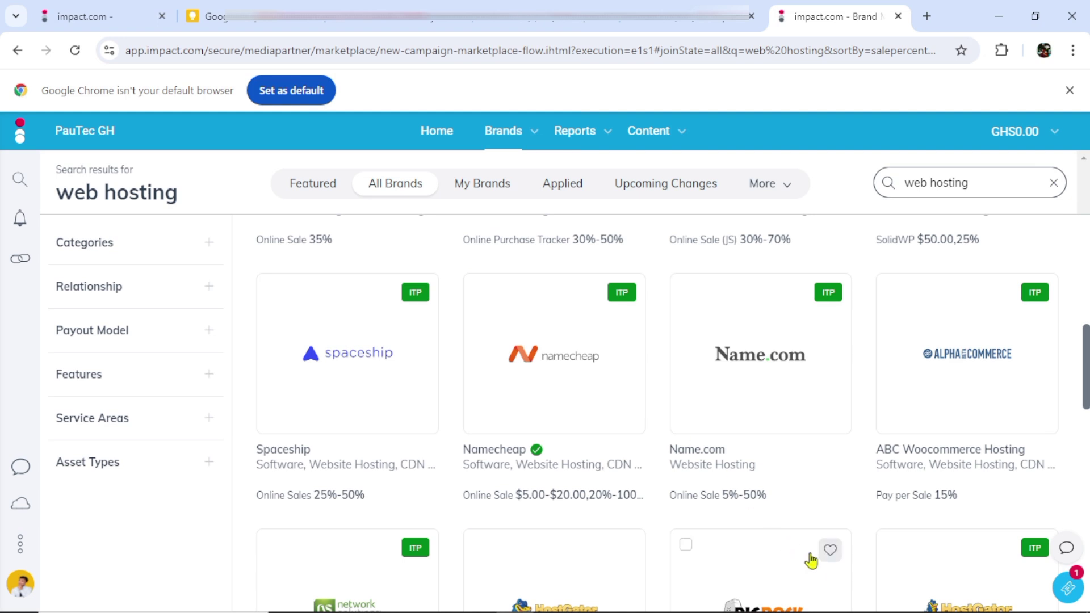
mouse_move(817, 409)
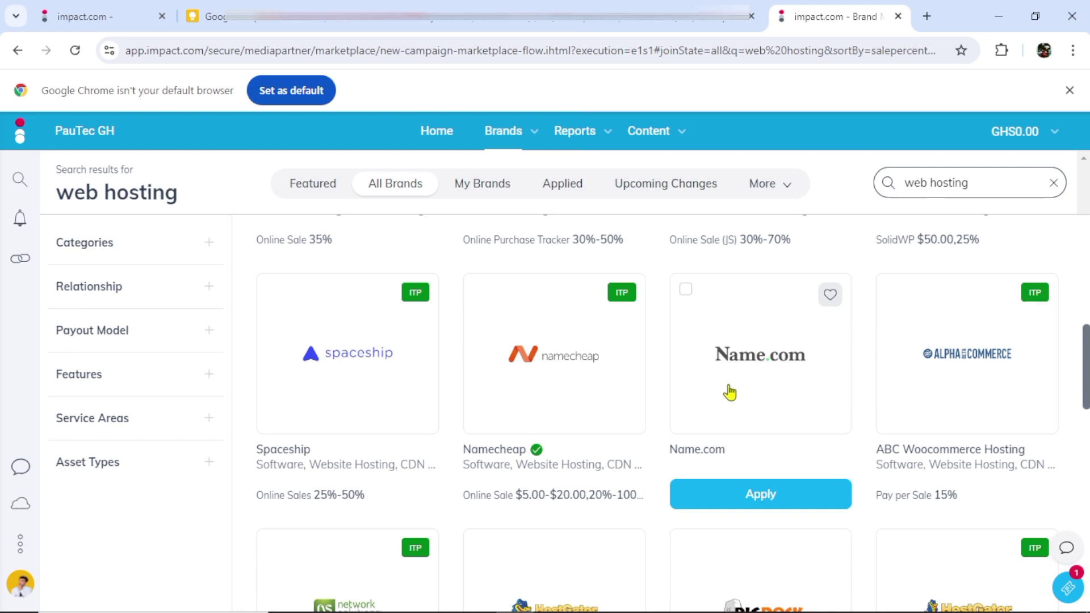
scroll(729, 392, down, 1)
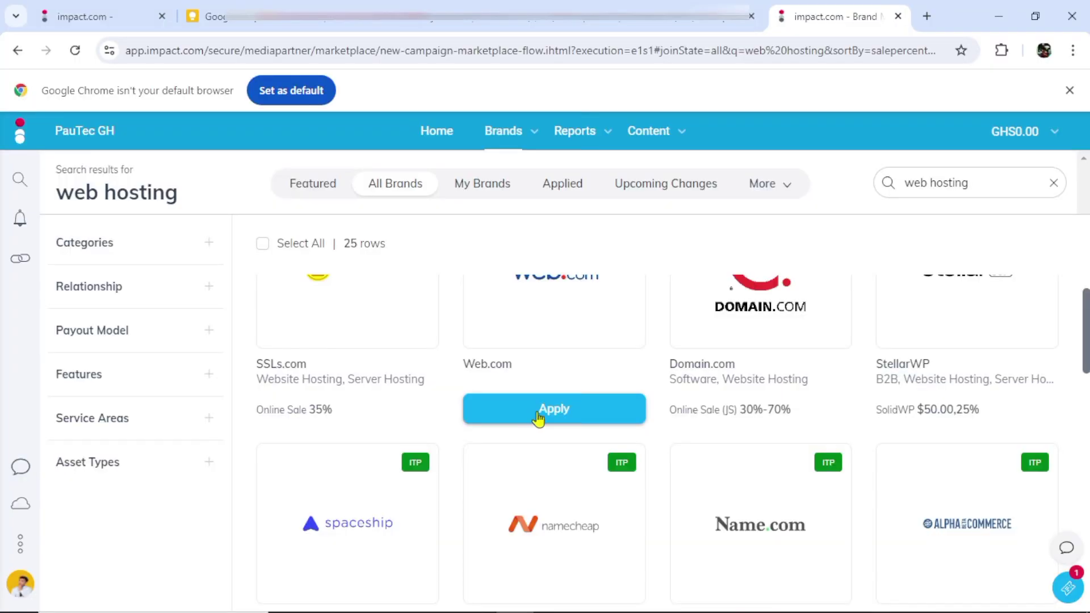
scroll(610, 425, up, 1)
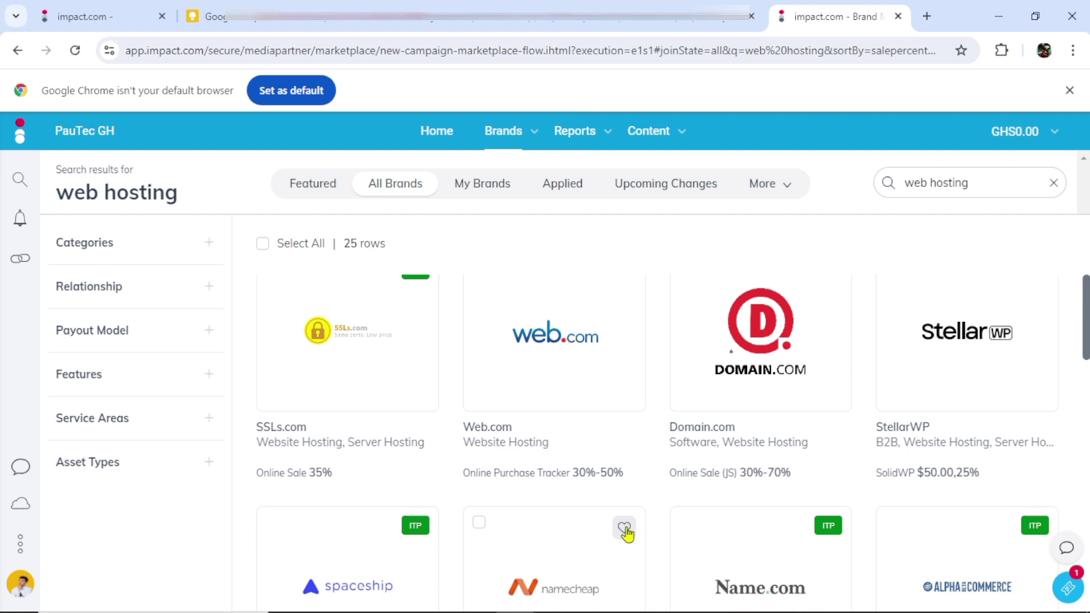
mouse_move(501, 380)
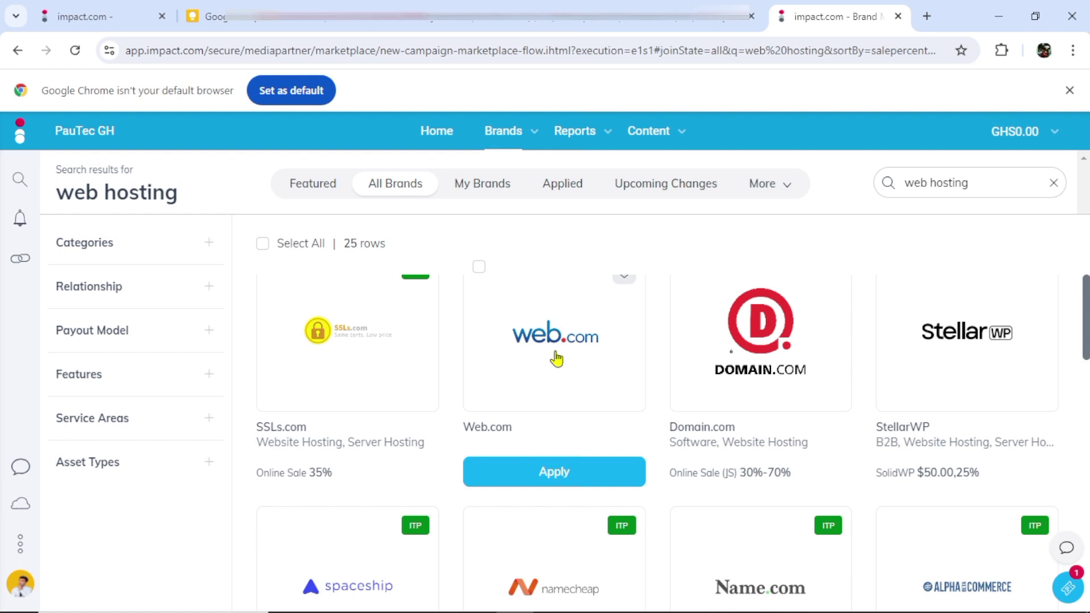
- Open Web.com's profile and review its Promote and Details sections, including Web Hosting and SiteBuilder links
click(537, 416)
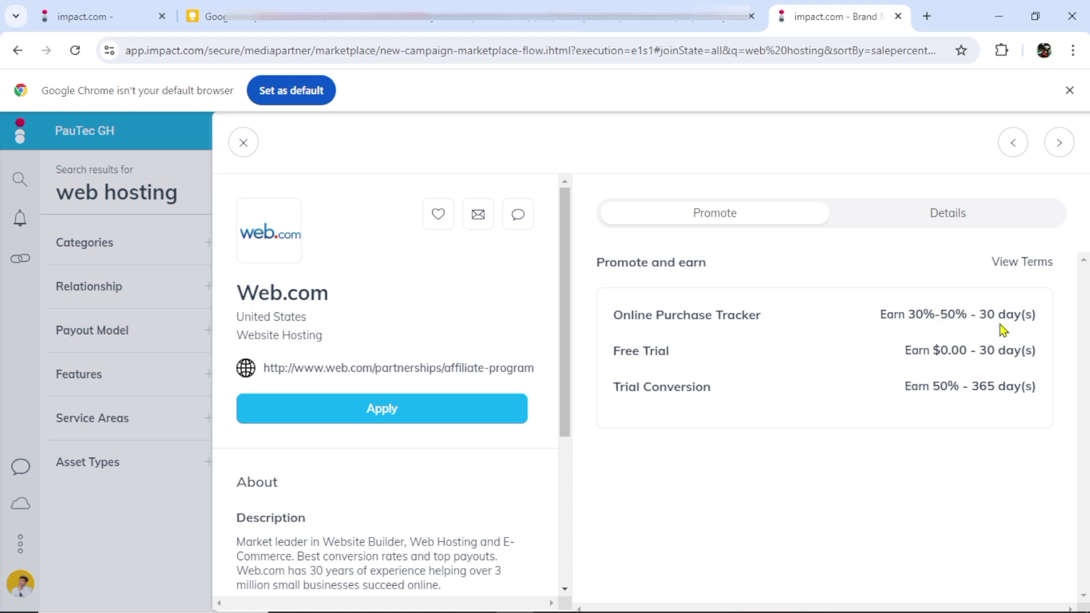
scroll(795, 392, down, 5)
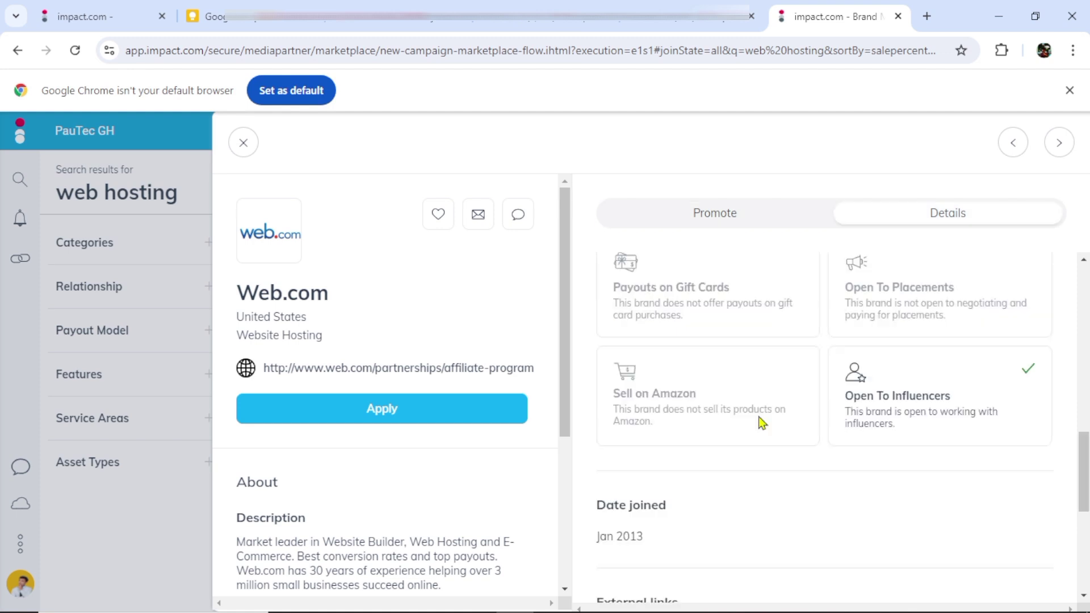
scroll(761, 423, down, 5)
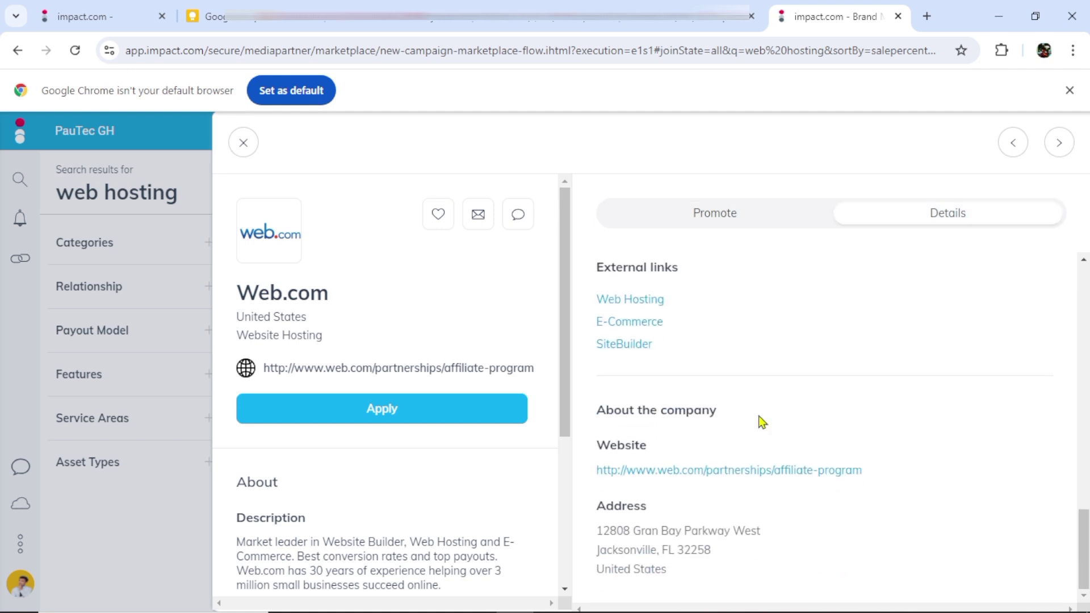
scroll(442, 502, down, 3)
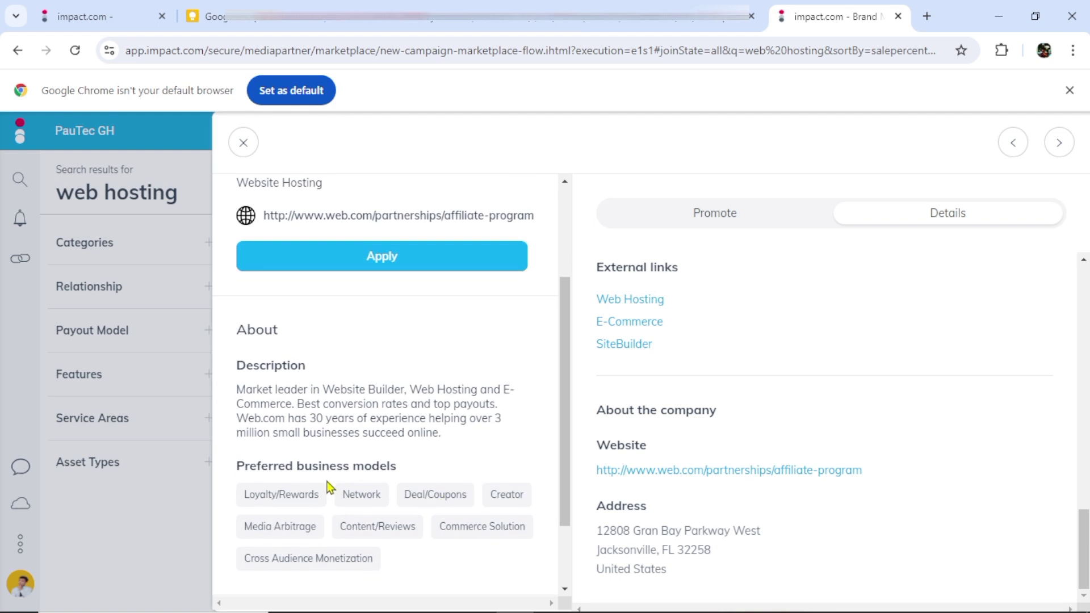
scroll(315, 429, down, 2)
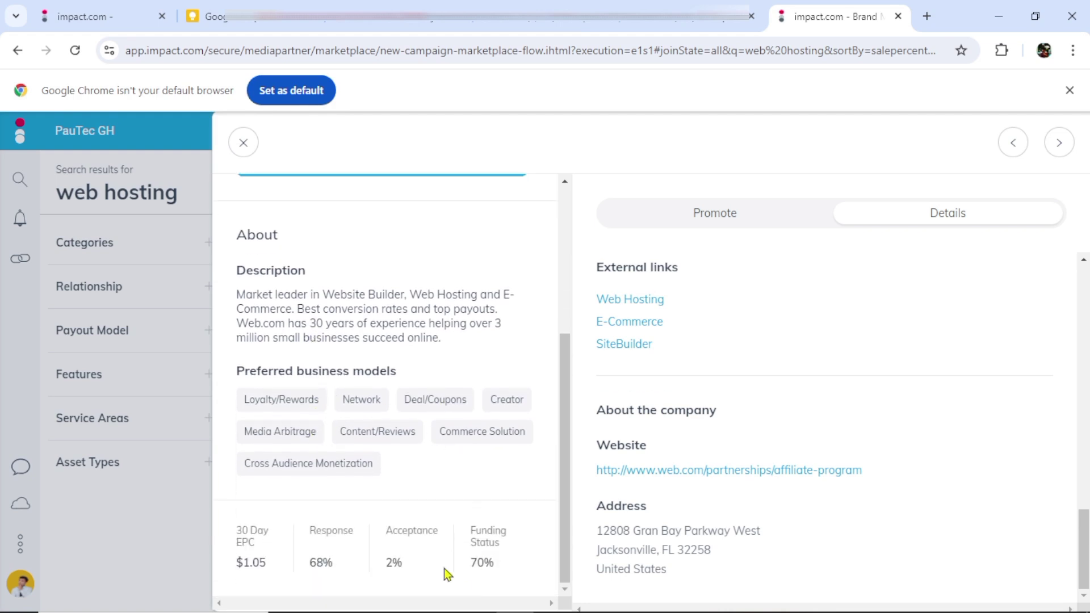
scroll(432, 548, up, 1)
scroll(429, 545, up, 3)
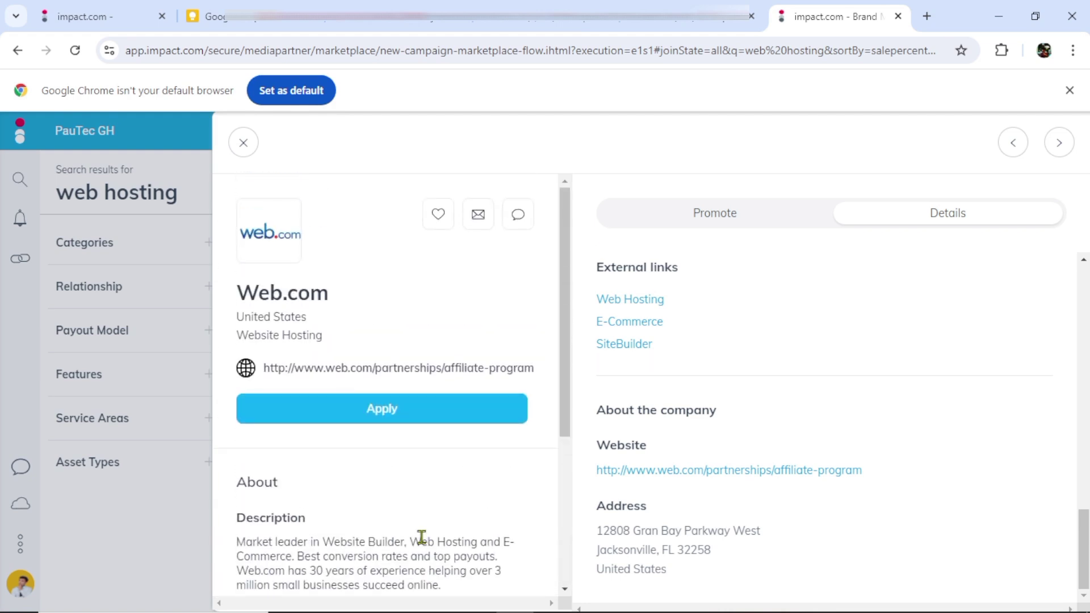
click(395, 419)
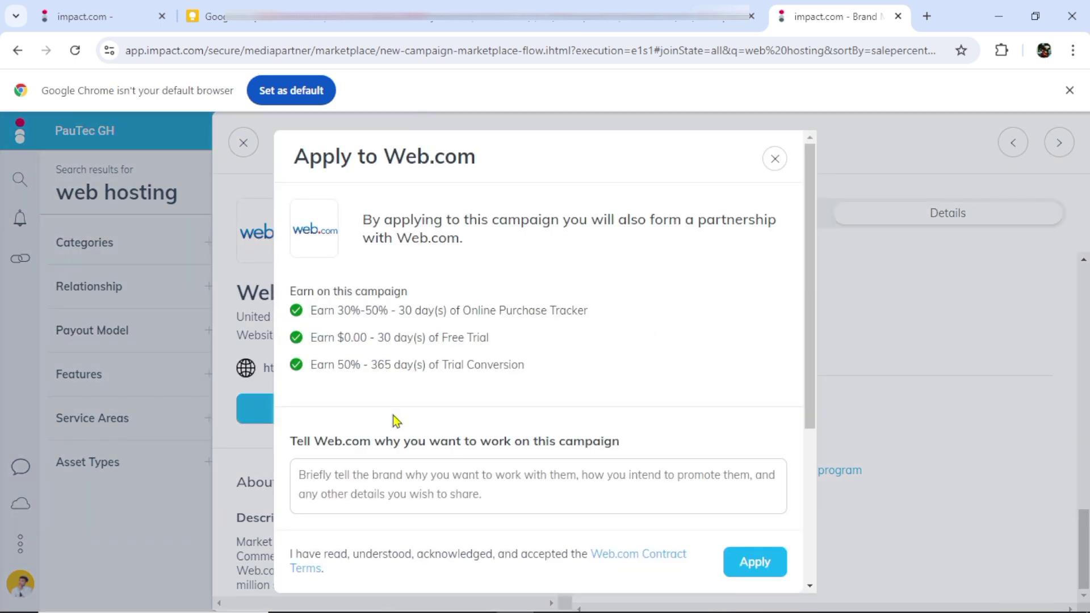
scroll(535, 348, down, 1)
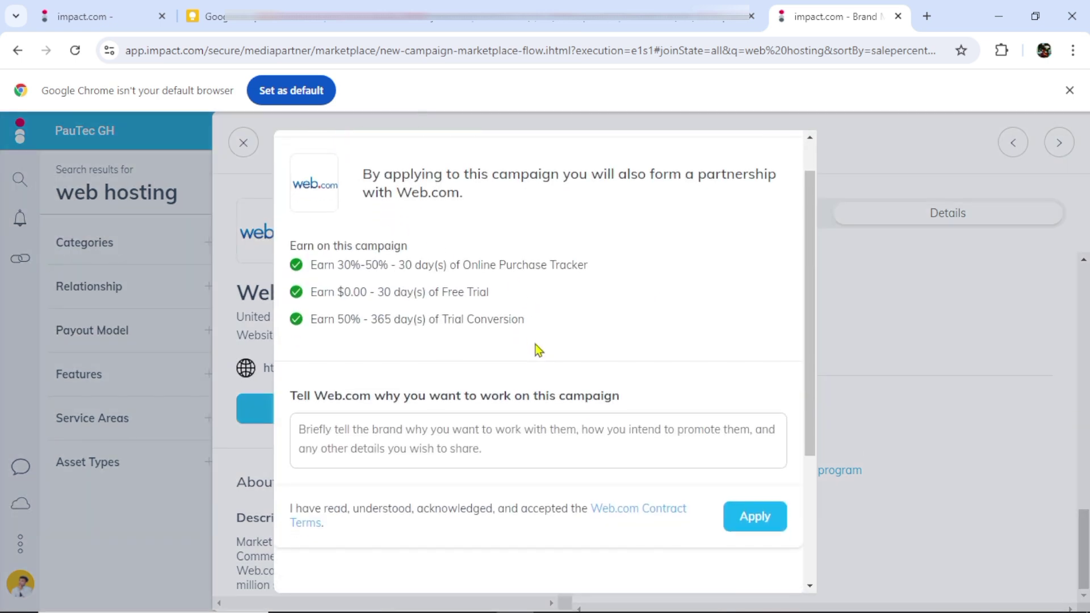
scroll(536, 349, down, 1)
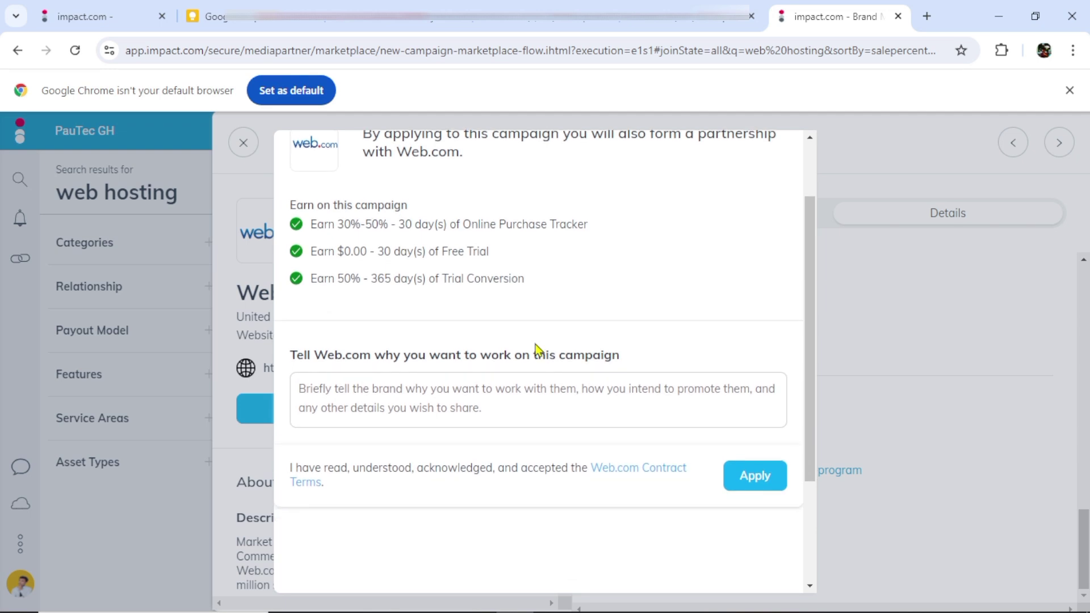
click(455, 381)
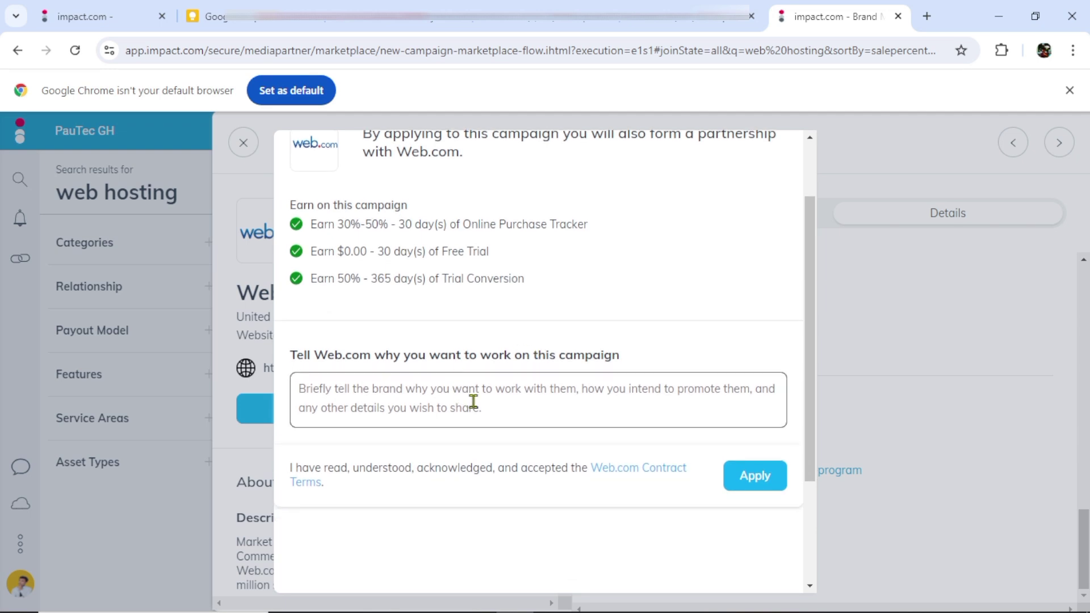
scroll(473, 402, down, 1)
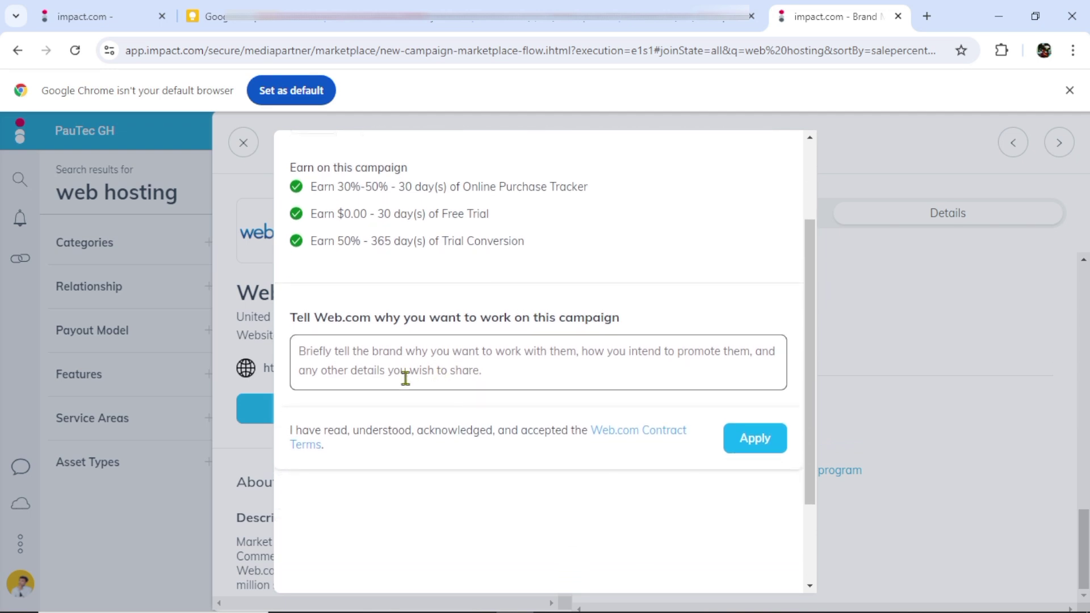
scroll(408, 329, up, 1)
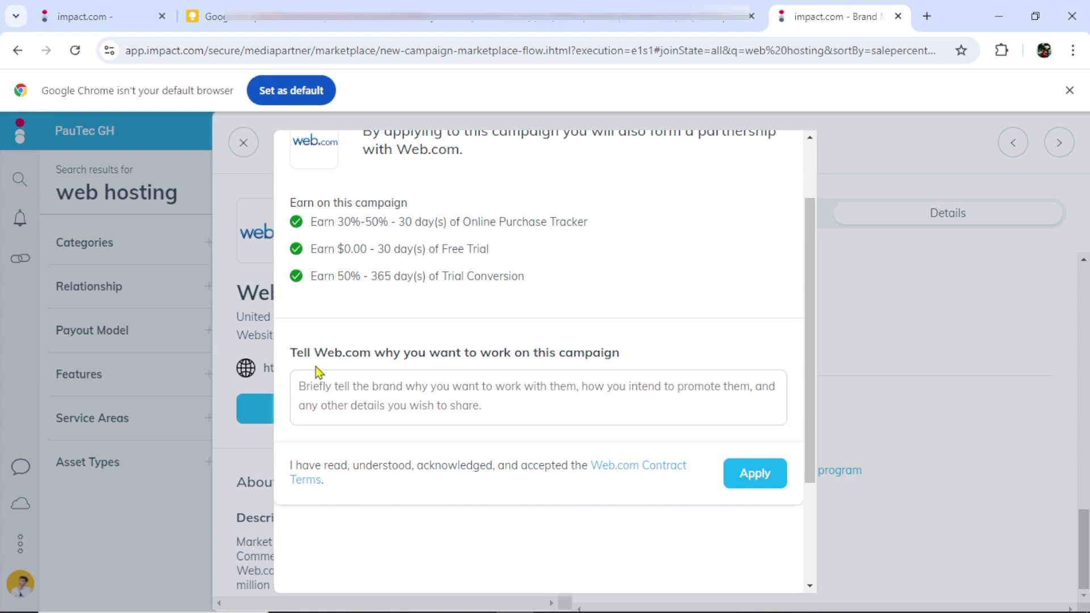
scroll(316, 373, down, 1)
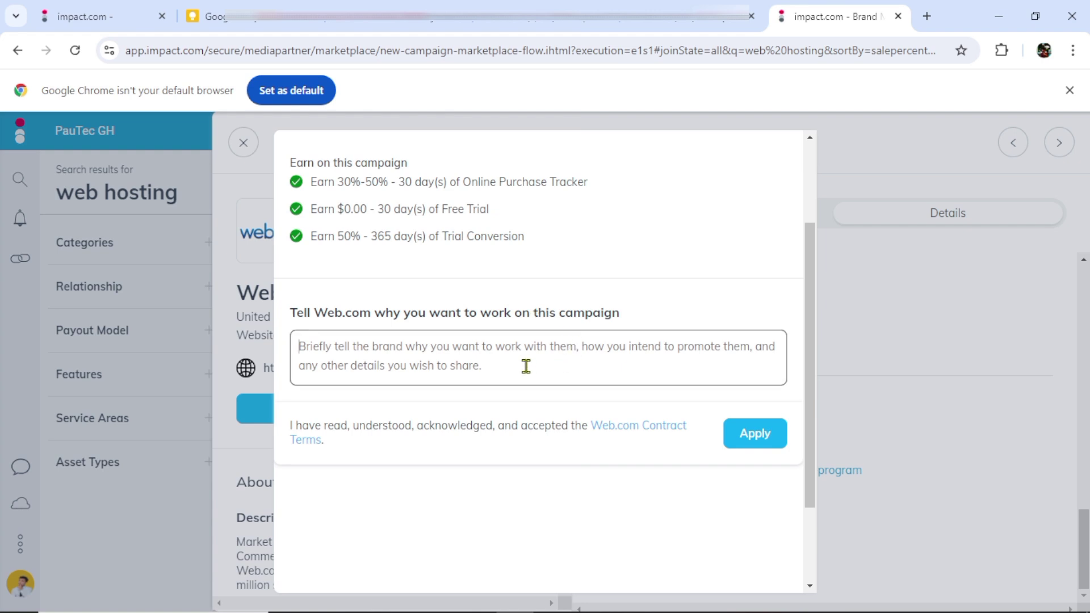
scroll(523, 365, down, 1)
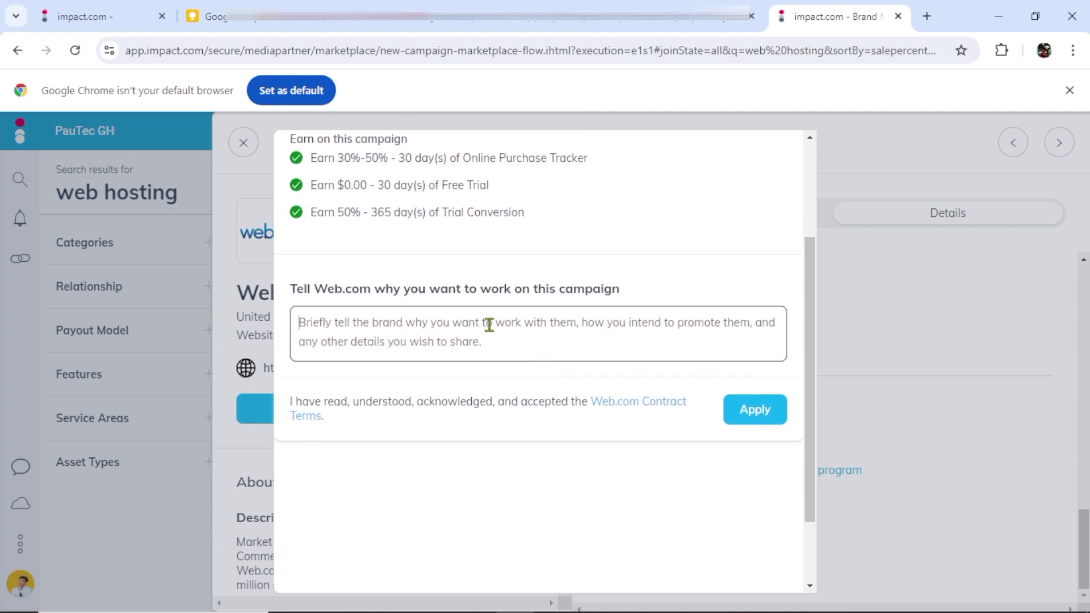
click(455, 324)
scroll(487, 341, down, 1)
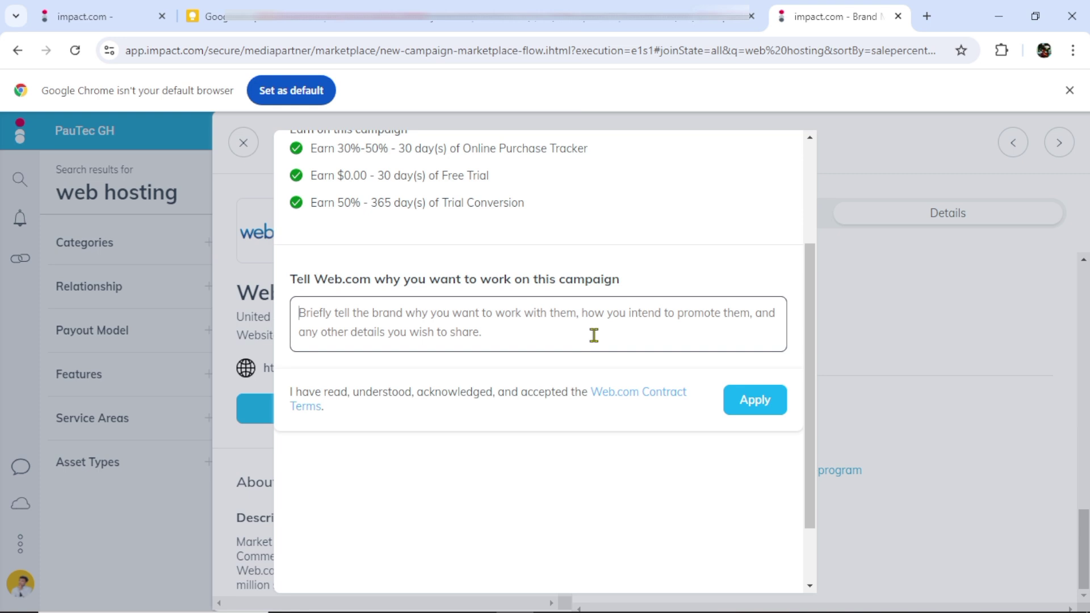
- Apply to Web.com with a pasted message about being a web developer recommending hosting providers
click(545, 341)
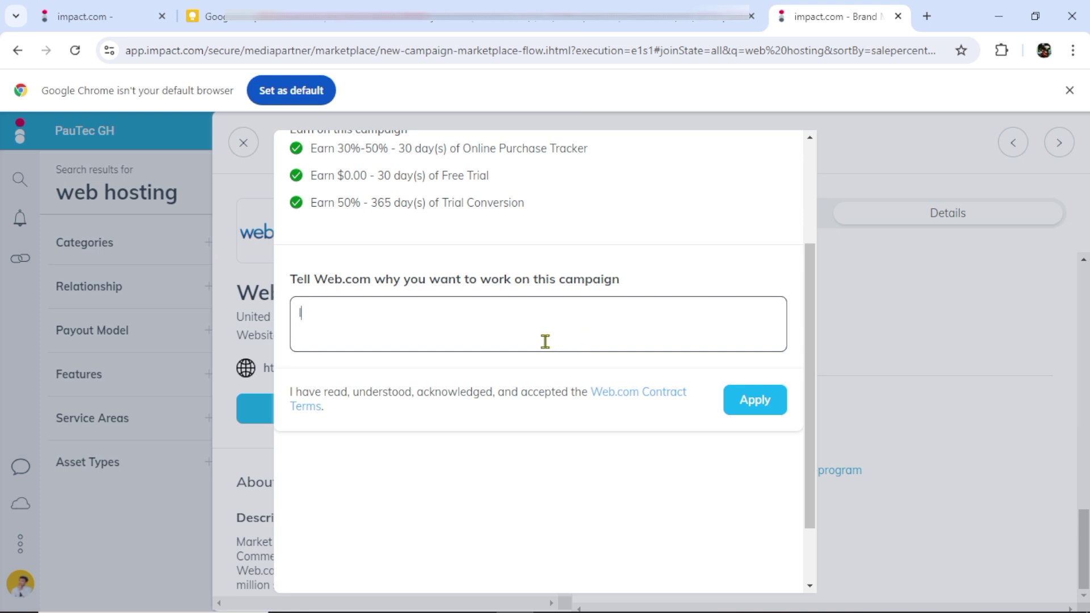
text(I am a web developer and I would love the opportunity to tell my clients the best hosting service providers.)
scroll(625, 255, up, 2)
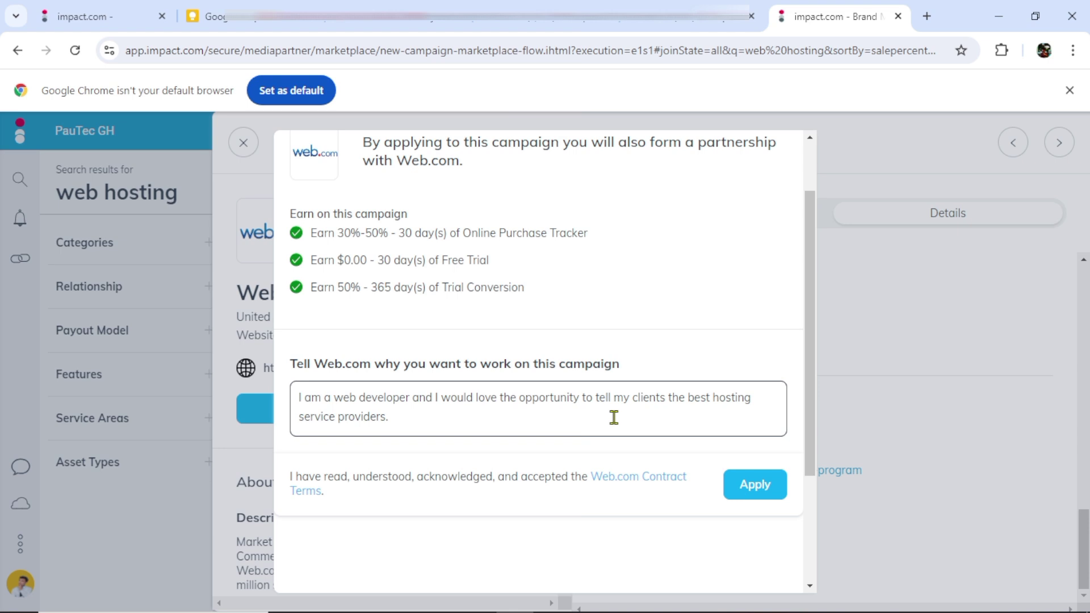
click(759, 487)
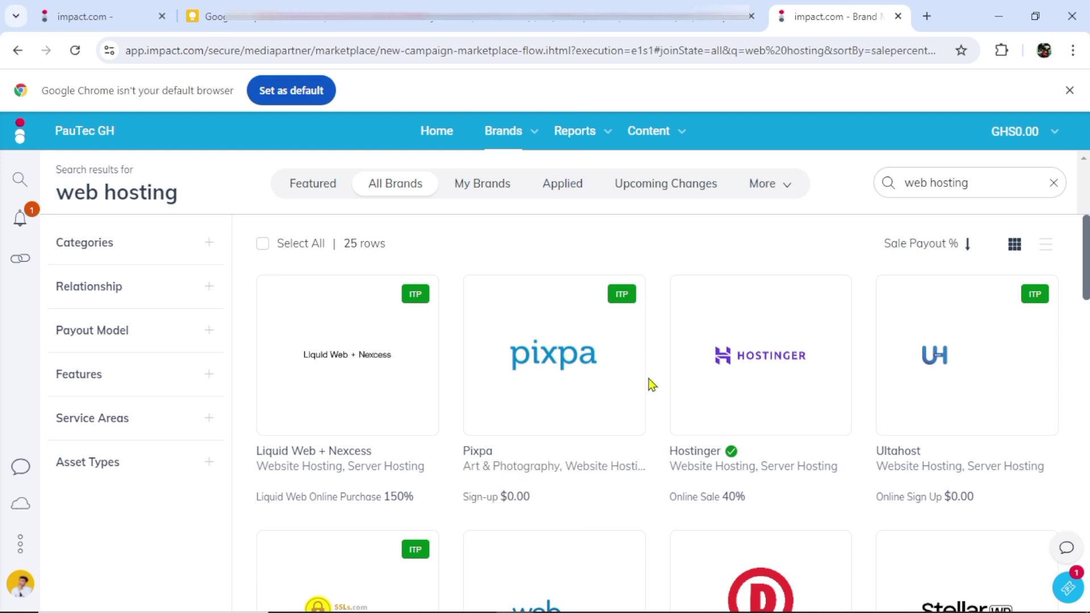
mouse_move(766, 389)
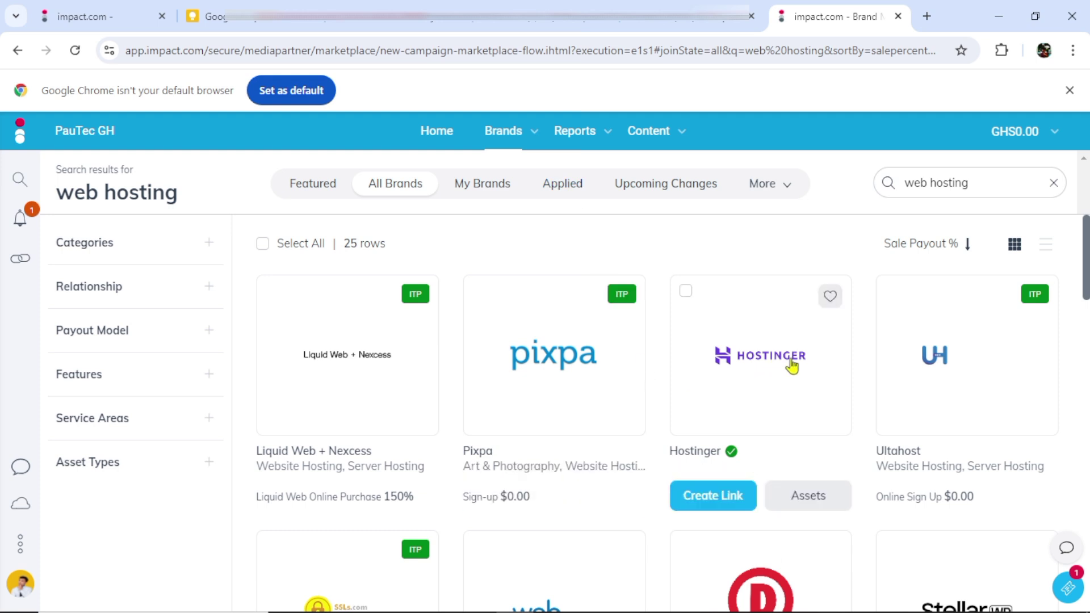
mouse_move(587, 377)
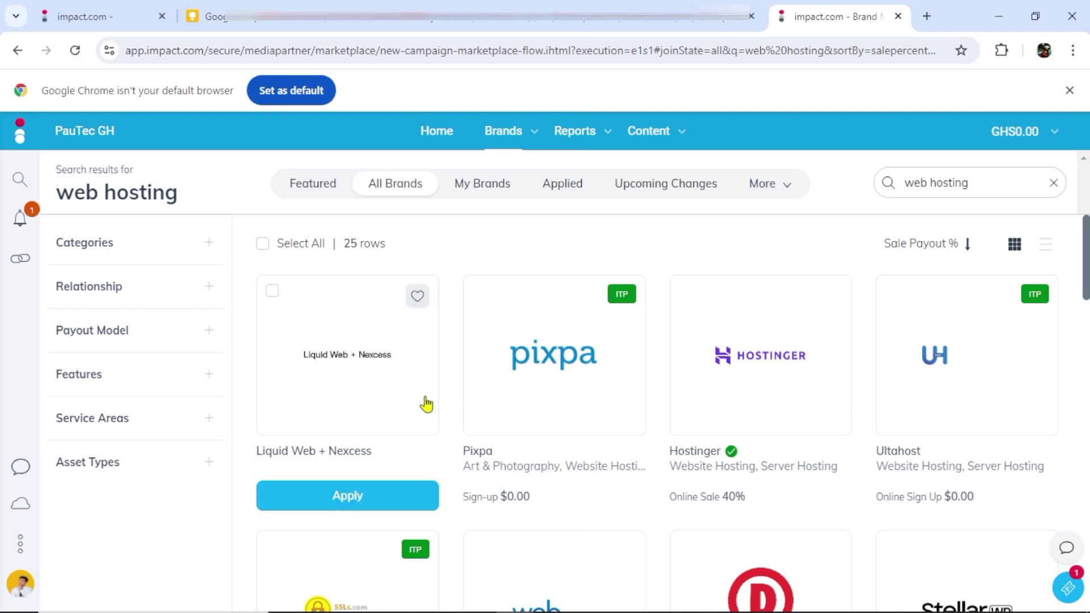
scroll(425, 404, down, 7)
scroll(424, 403, down, 3)
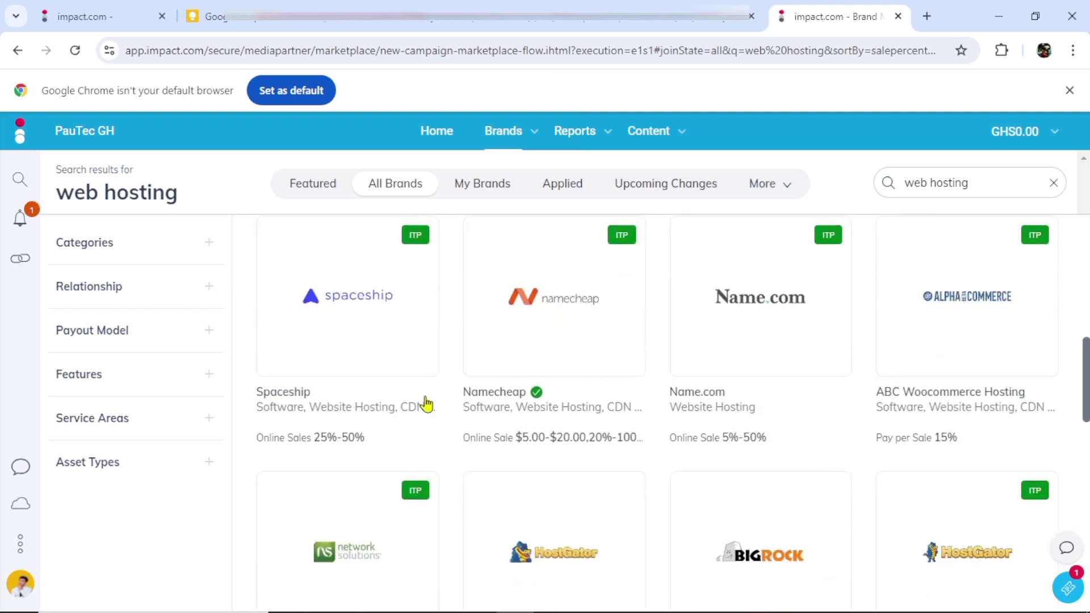
mouse_move(846, 384)
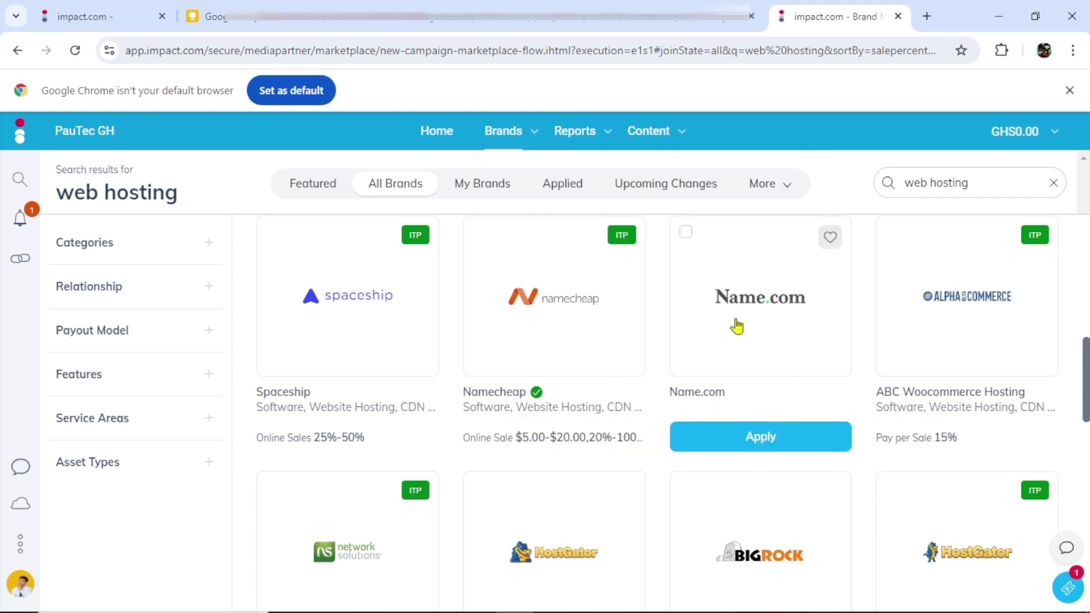
scroll(802, 391, up, 4)
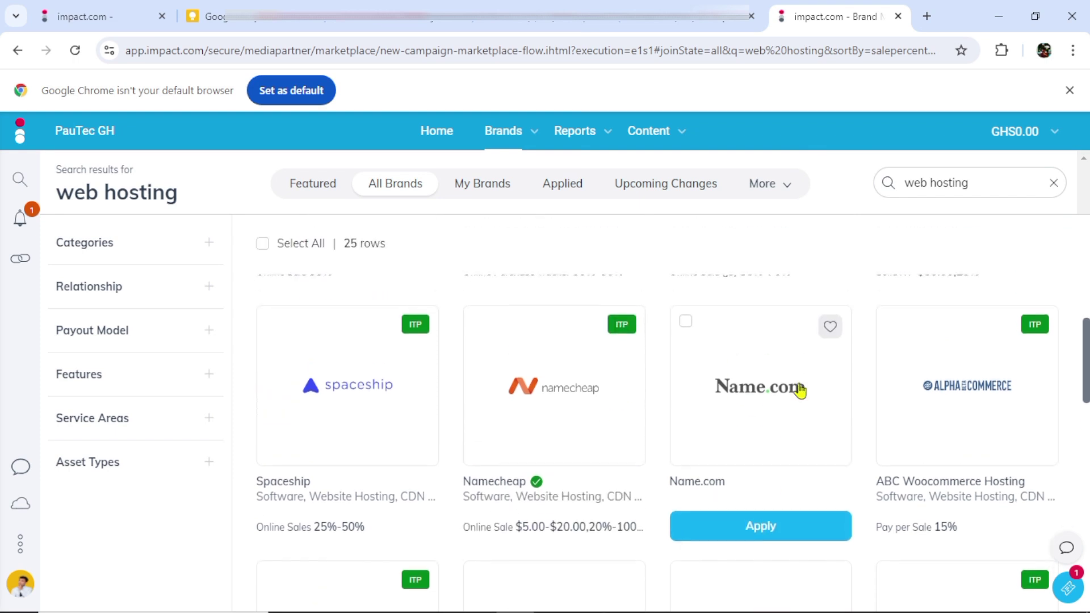
scroll(801, 391, down, 3)
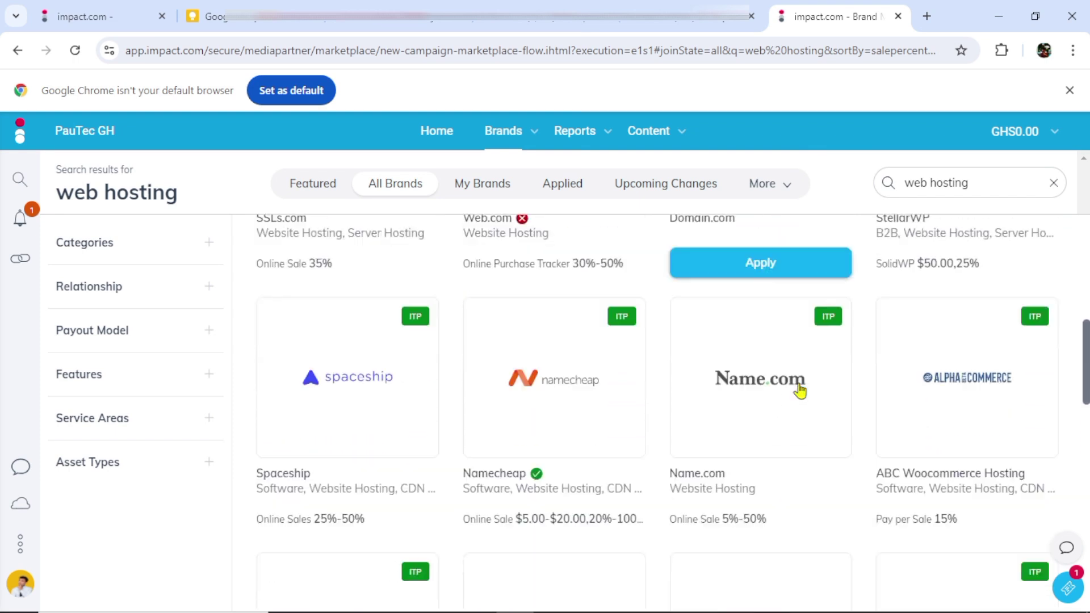
scroll(747, 373, up, 7)
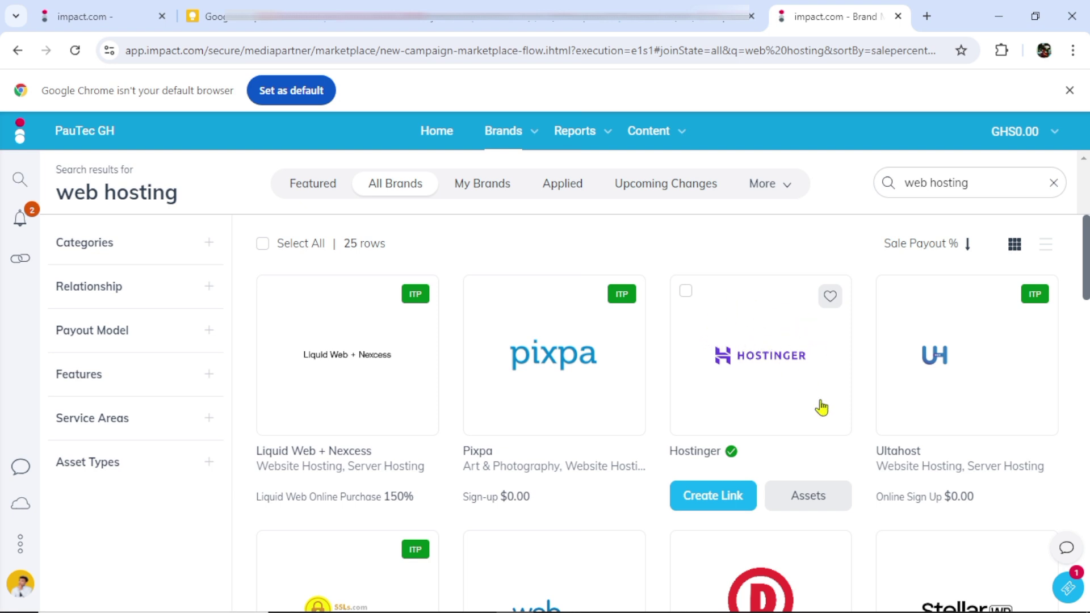
scroll(821, 407, down, 1)
scroll(822, 407, up, 1)
drag(857, 394, 568, 221)
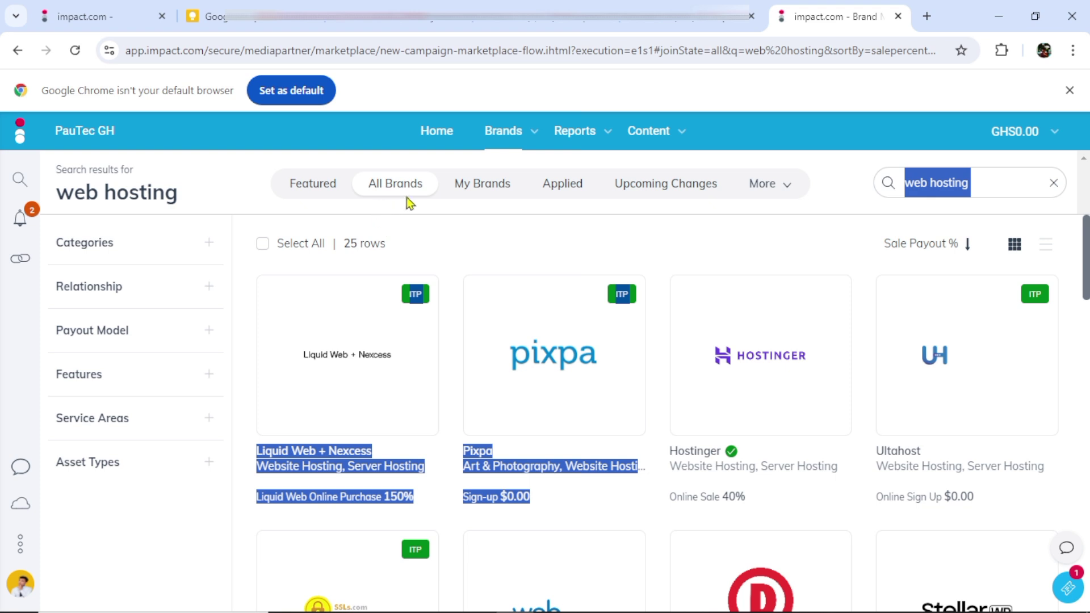
- Filter to My Brands, showing Hostinger and Namecheap with Create Link options
click(484, 191)
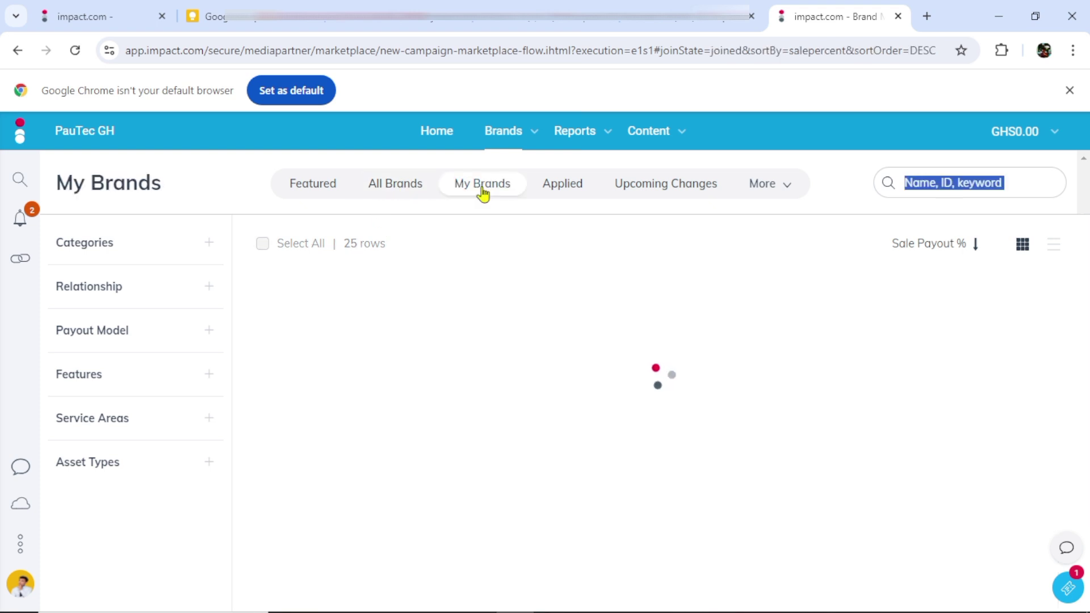
scroll(624, 417, down, 2)
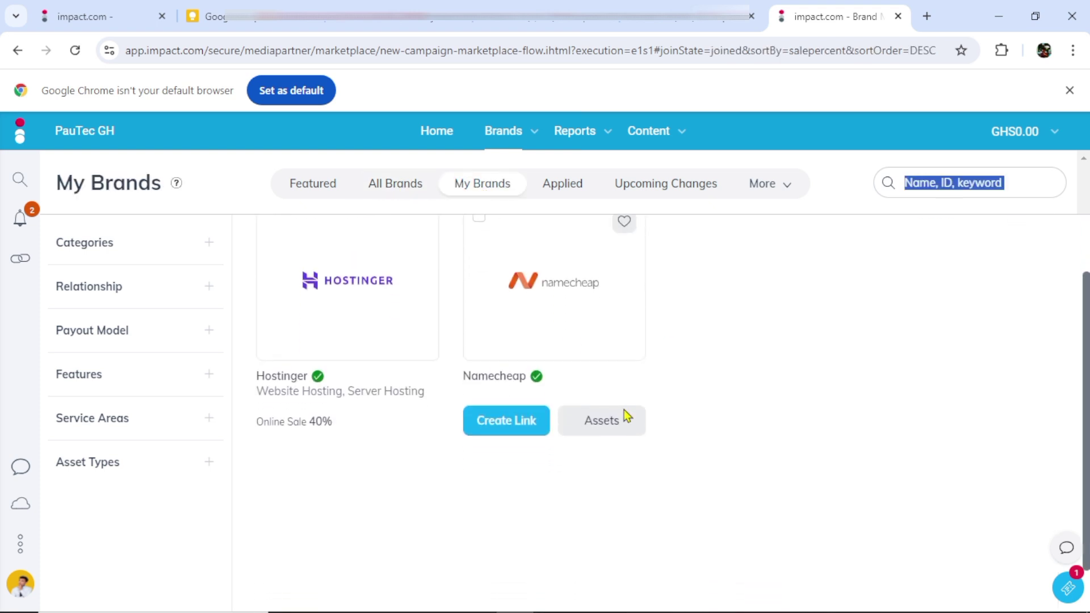
scroll(624, 413, up, 1)
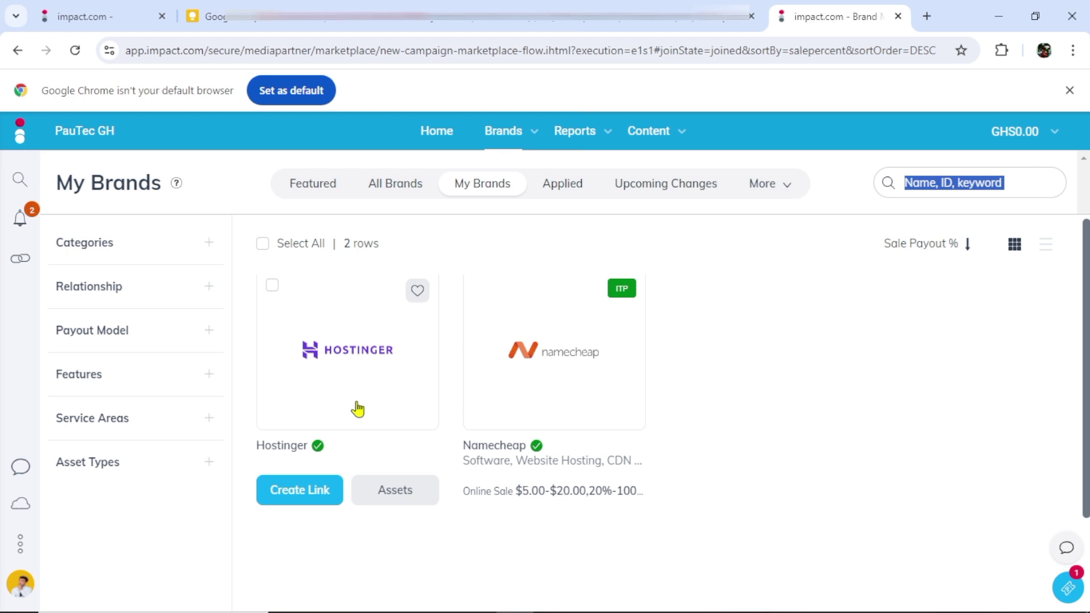
- Open Hostinger's detail panel showing its 40% Online Sale payout and About description
click(358, 408)
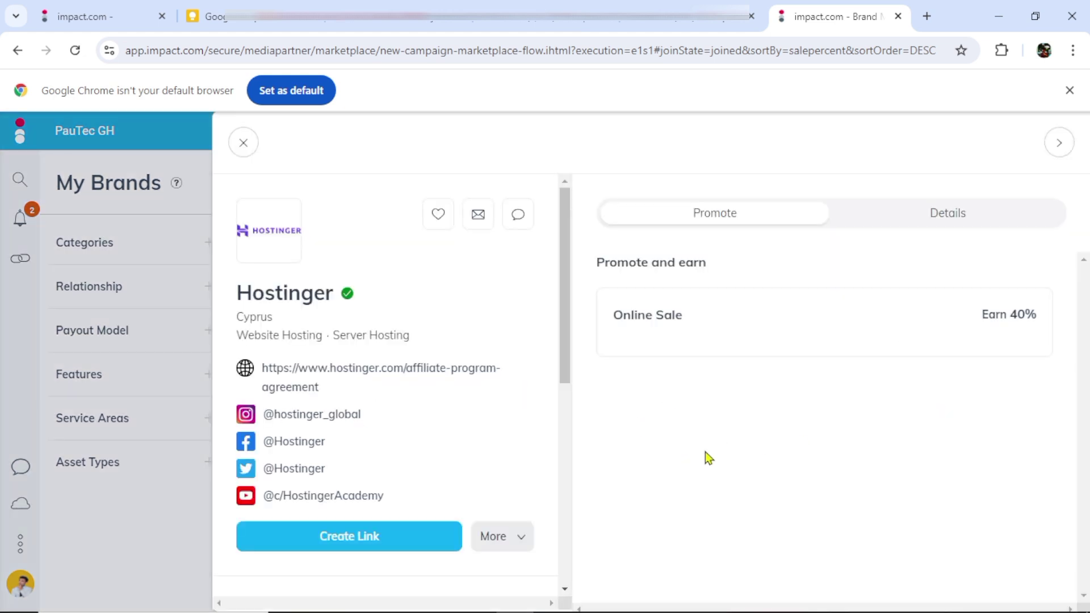
scroll(483, 377, down, 3)
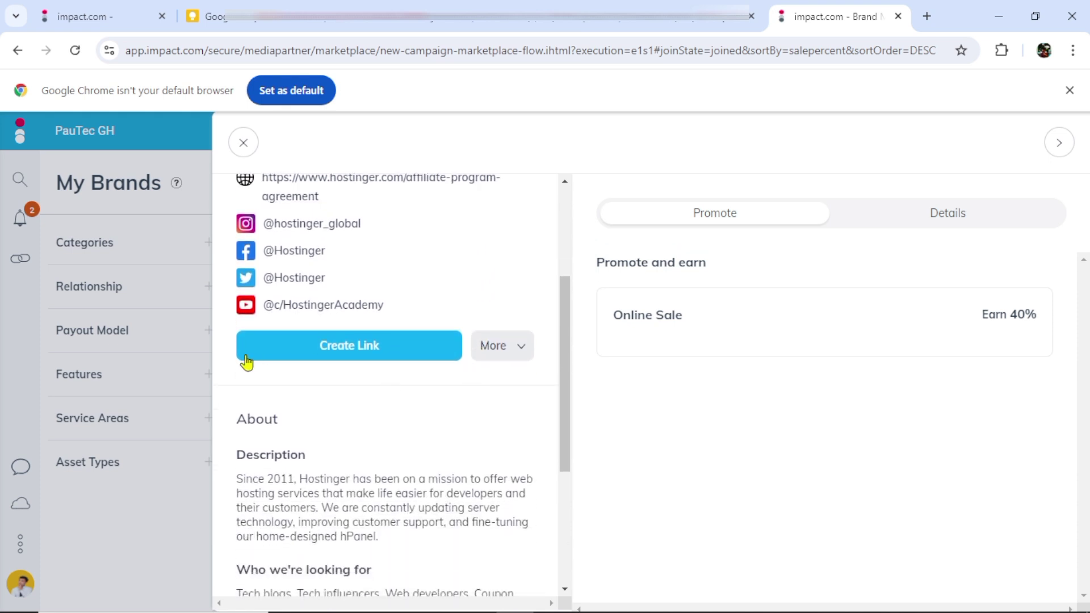
- Generate the Hostinger tracking link hostinger.sjv.io/OroPLP and select it for editing
click(394, 351)
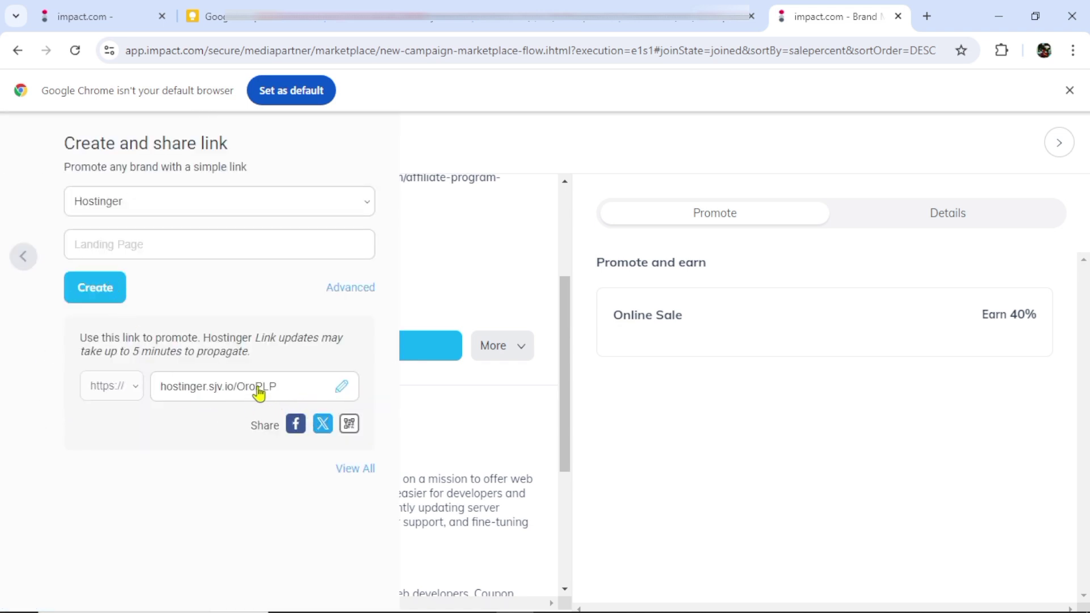
click(341, 386)
triple_click(280, 386)
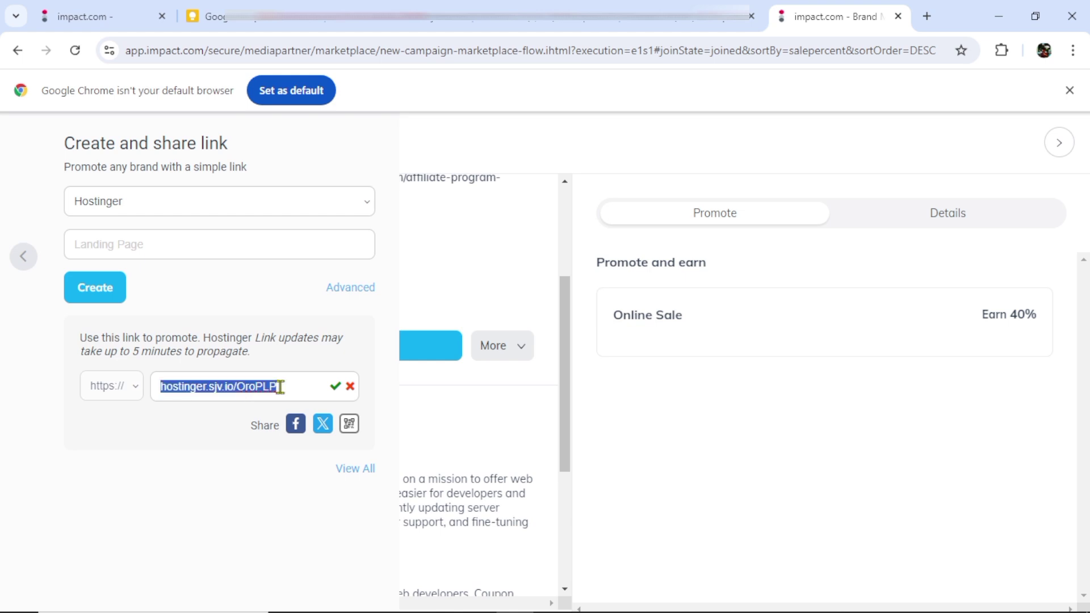
click(202, 451)
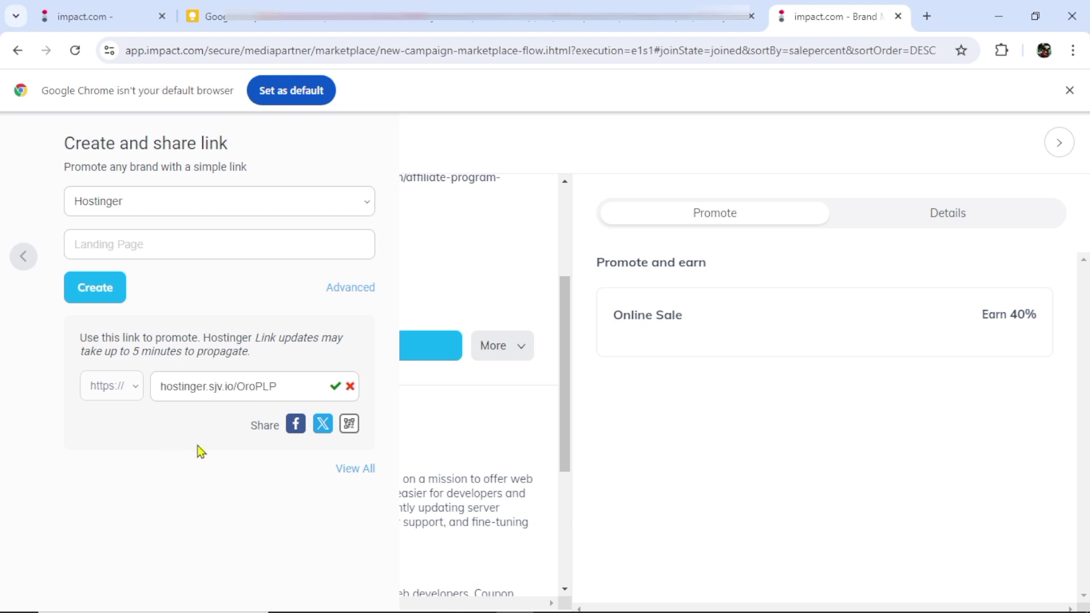
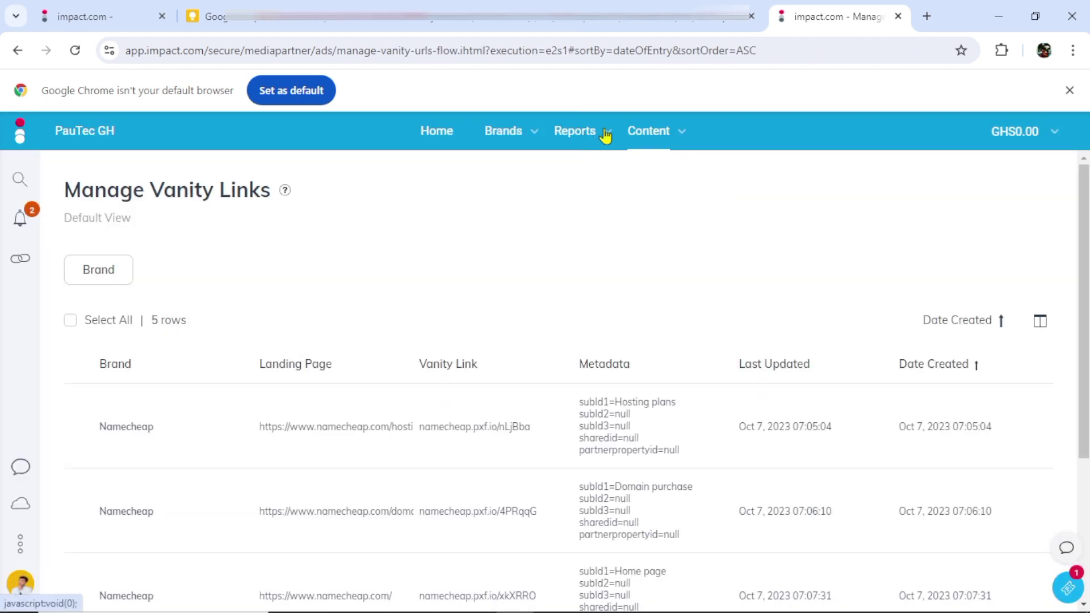
- Open the Reports Overview page showing the Jul 25 – Aug 07 2024 clicks trend
mouse_move(605, 136)
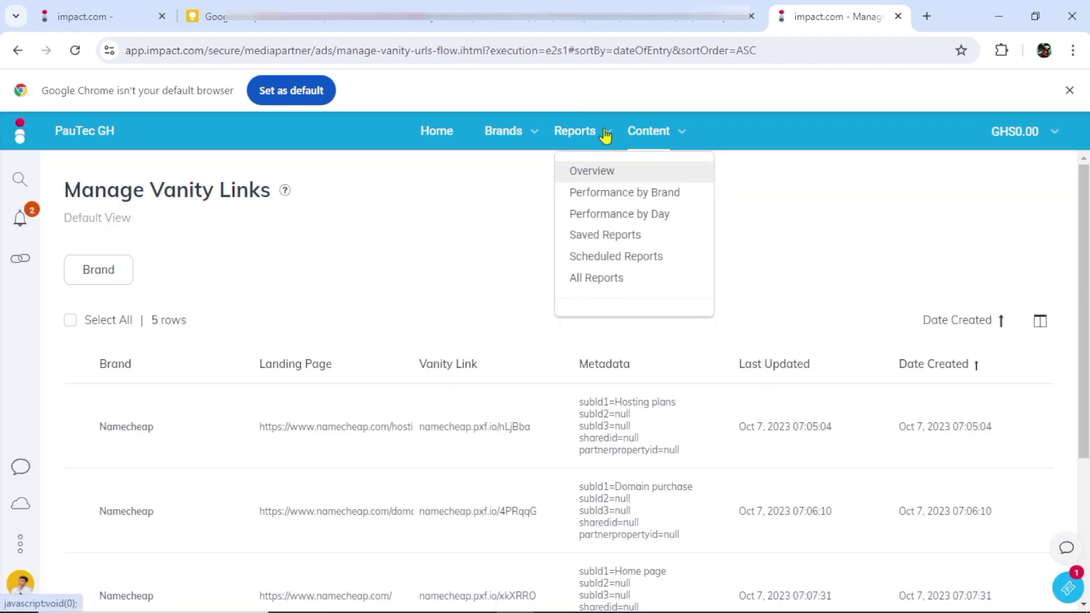
click(601, 174)
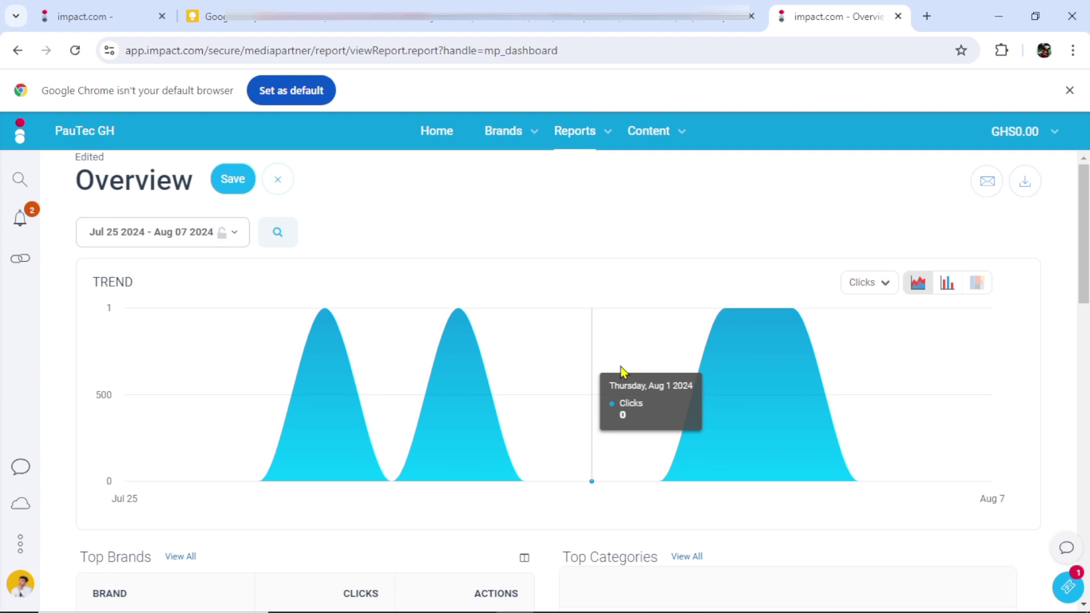
- Scroll through the Overview tables of clicks by brand, day and referring domain
scroll(431, 287, down, 8)
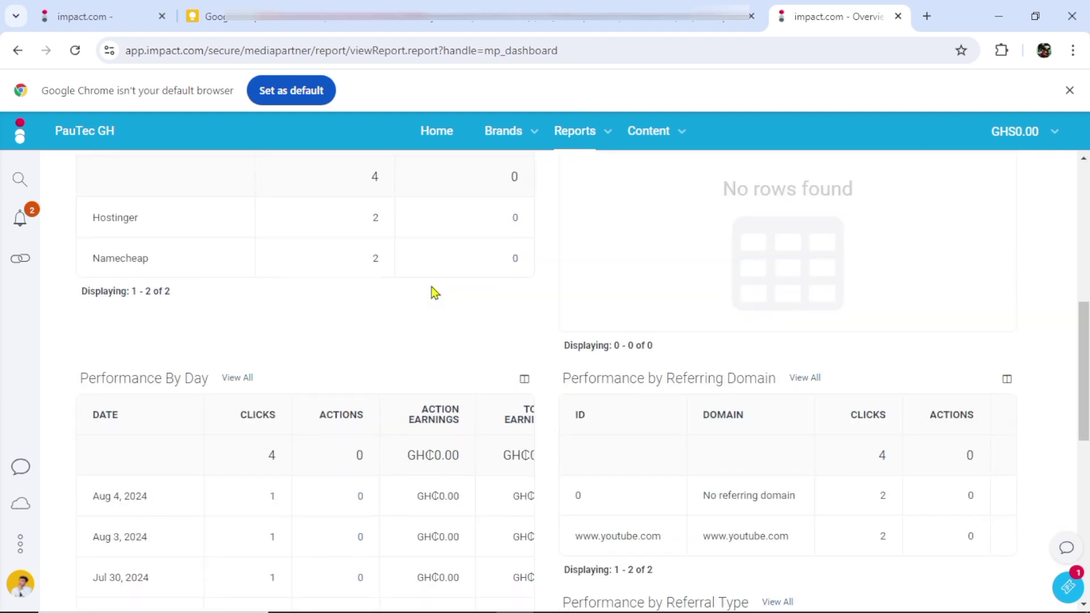
scroll(431, 287, down, 1)
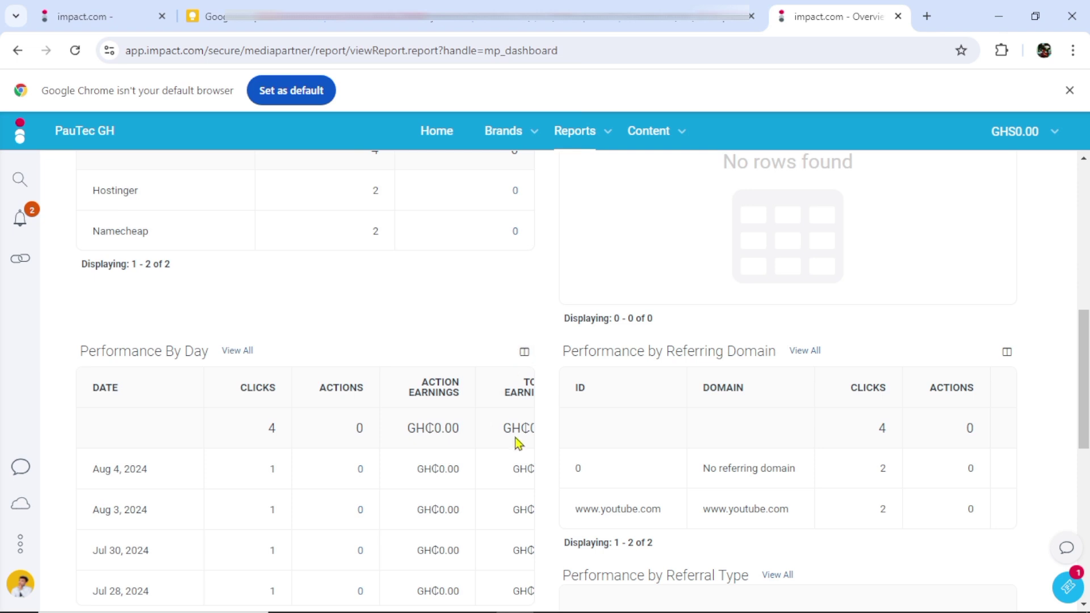
scroll(397, 450, down, 3)
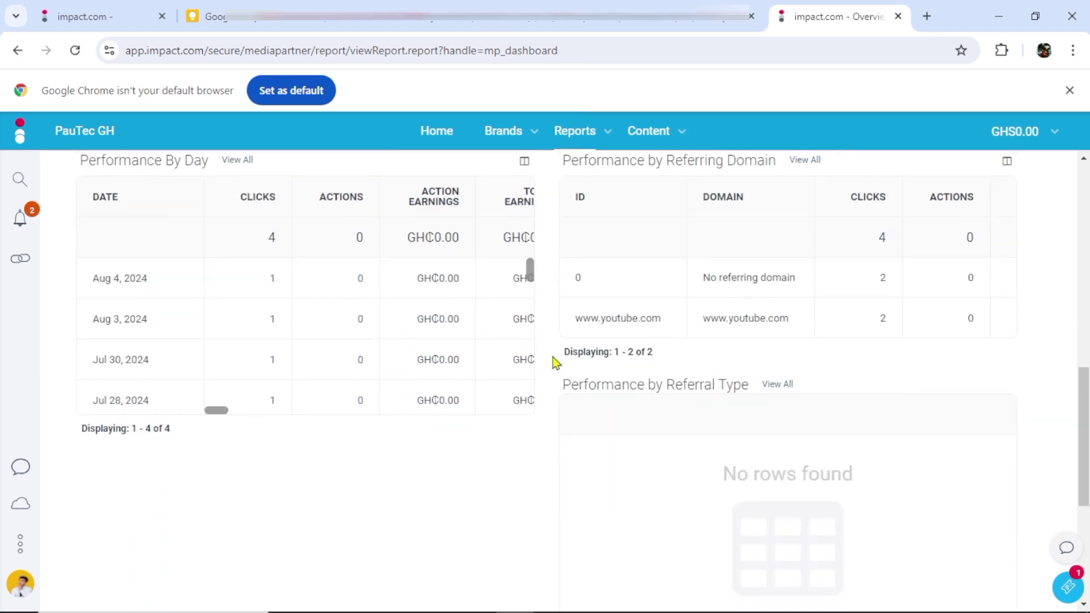
scroll(474, 316, up, 1)
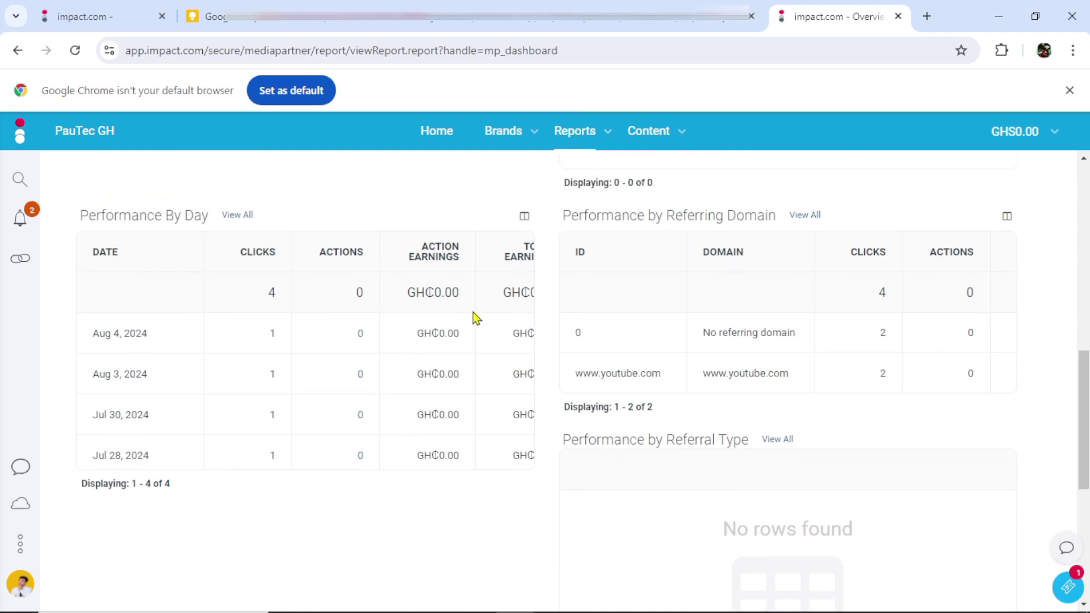
scroll(474, 313, up, 9)
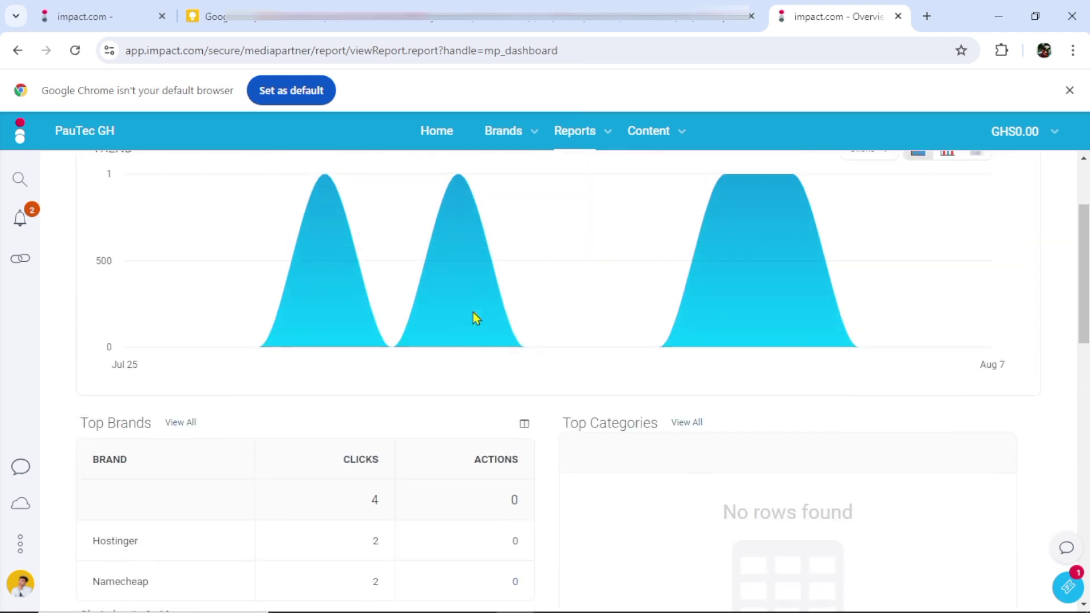
scroll(476, 318, up, 2)
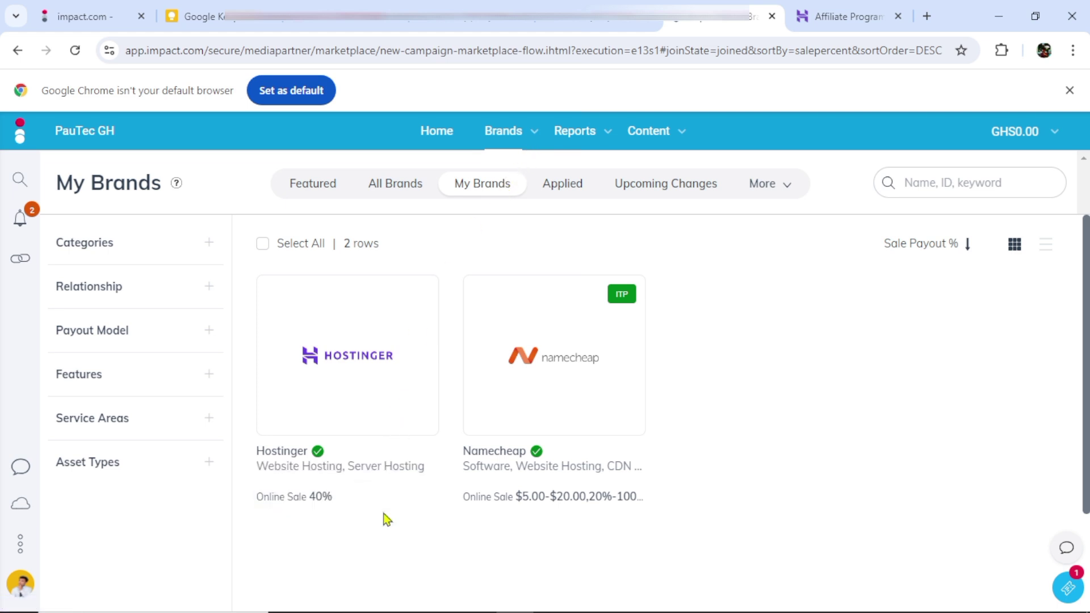
mouse_move(404, 384)
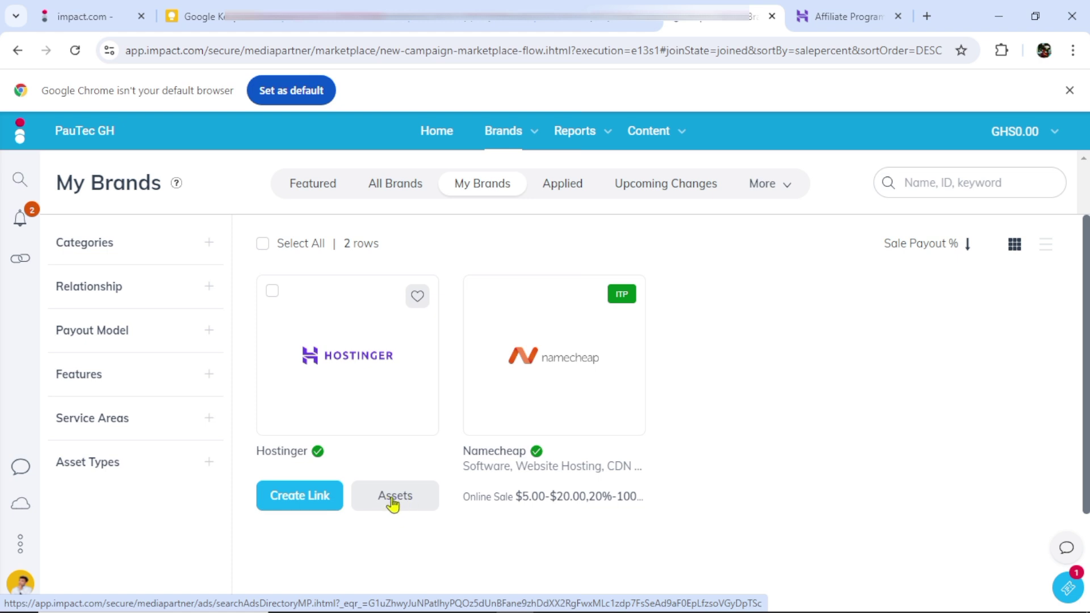
- Open Hostinger's 47-item Assets library and browse its text links and 300x250 banners
click(392, 500)
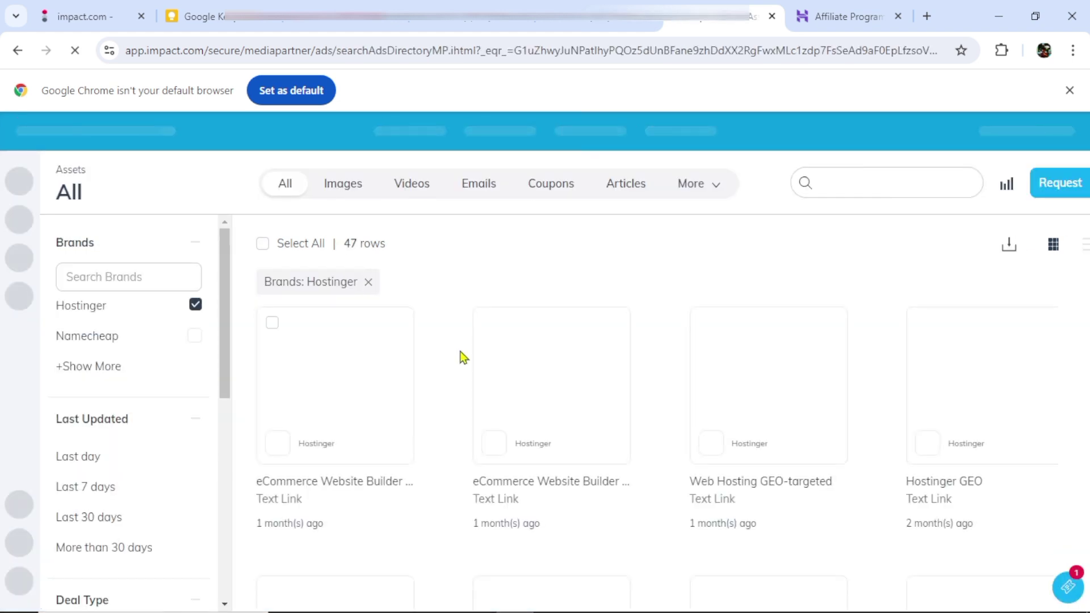
scroll(533, 370, down, 1)
scroll(532, 370, down, 10)
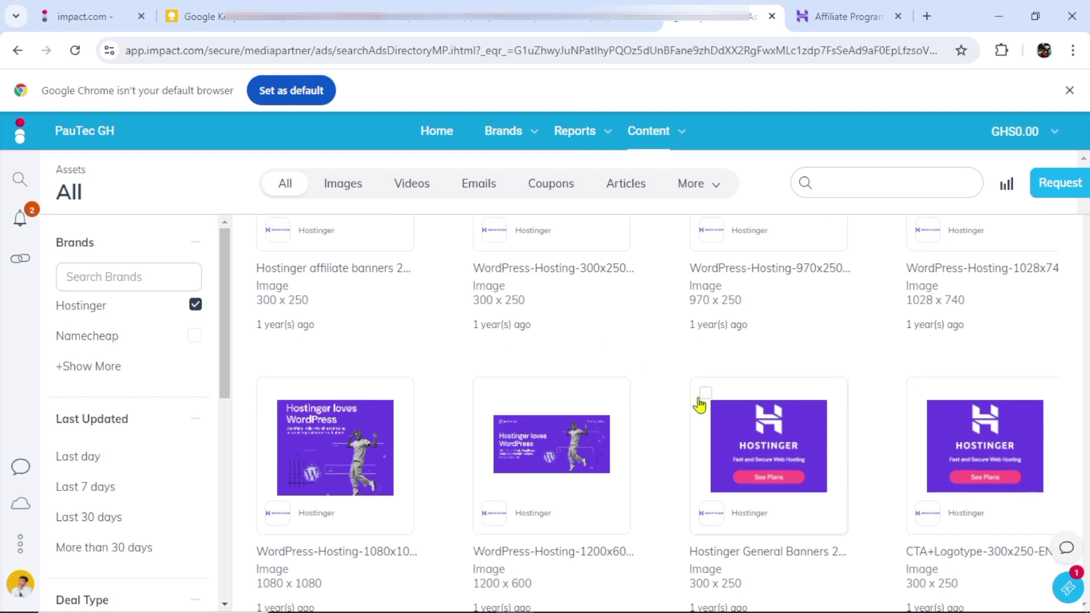
scroll(699, 405, down, 5)
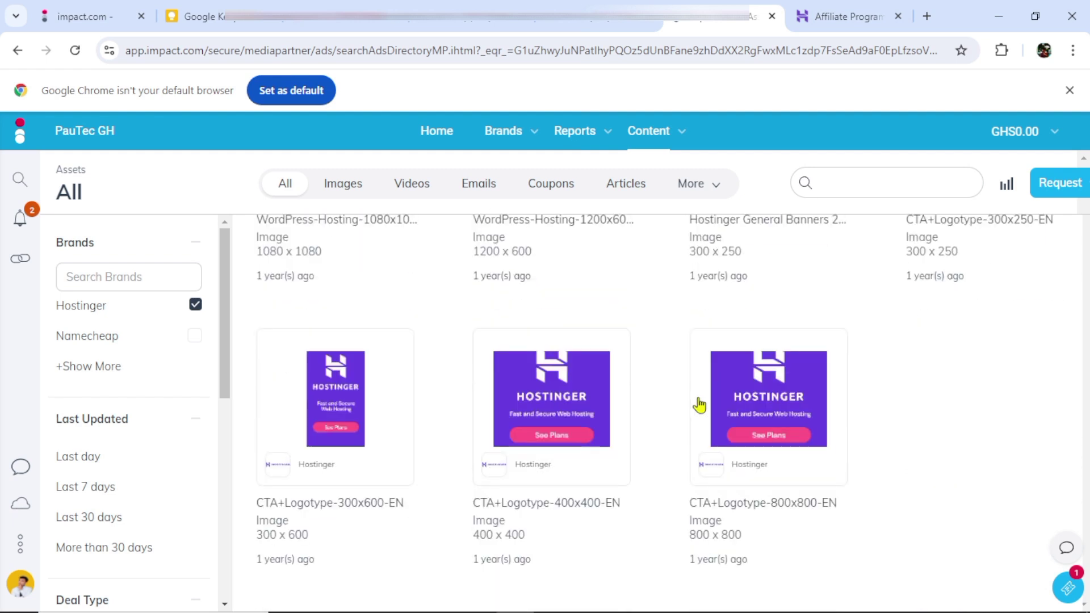
scroll(700, 406, up, 15)
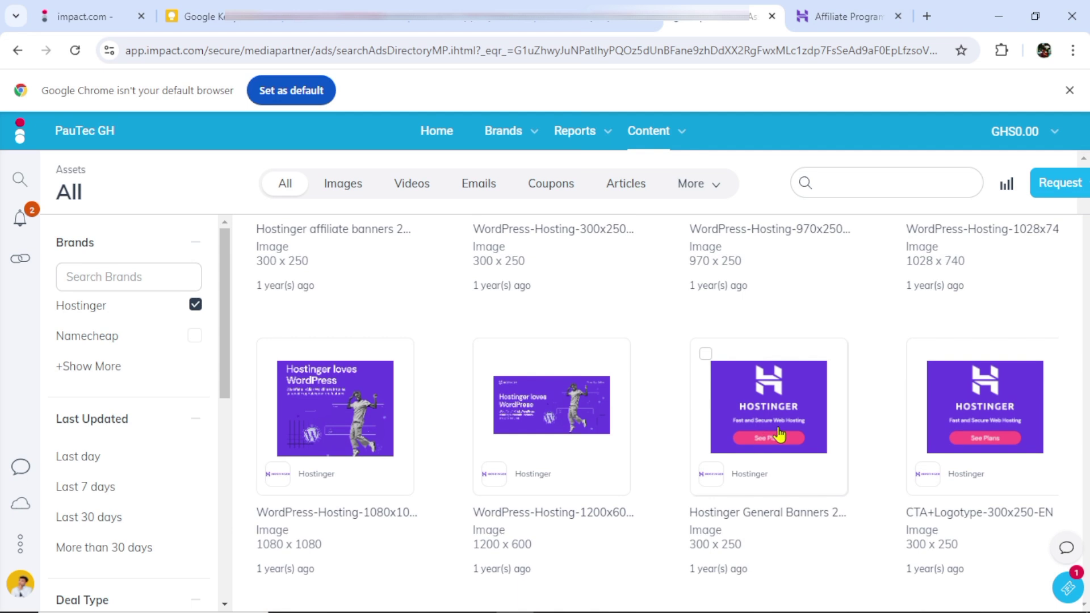
- Download the Hostinger General Banners 2022 CTA+logo image as CTA+Logotype-300x250-EN.png
click(782, 434)
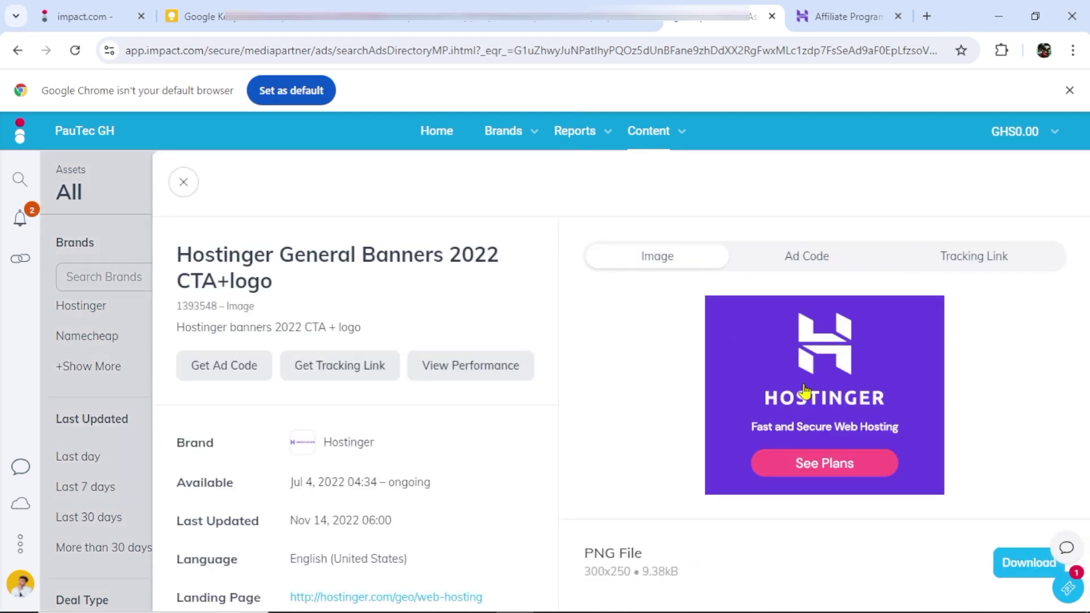
right_click(814, 351)
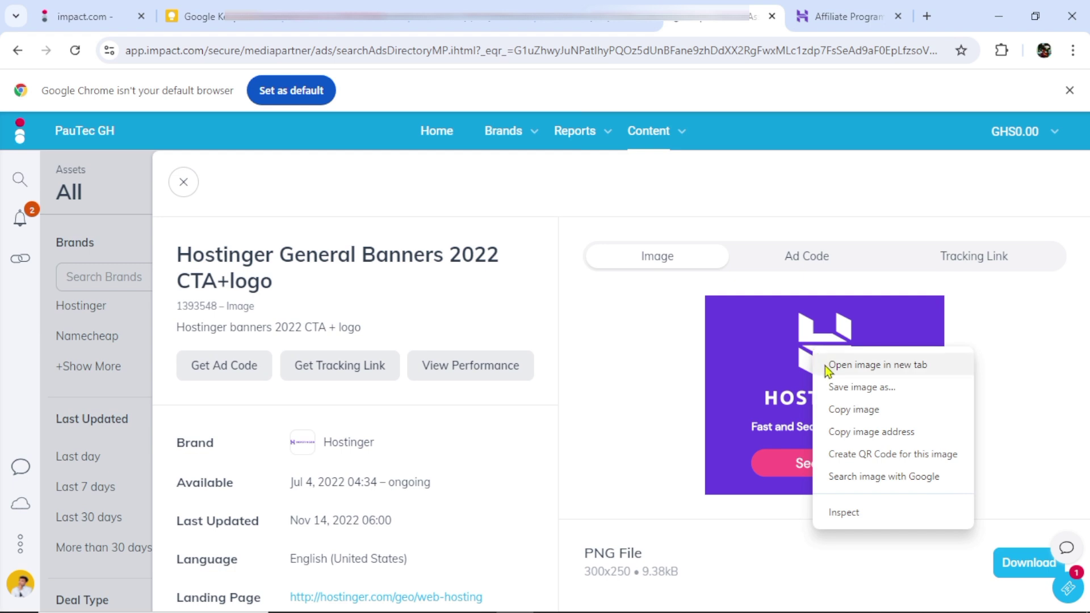
click(780, 362)
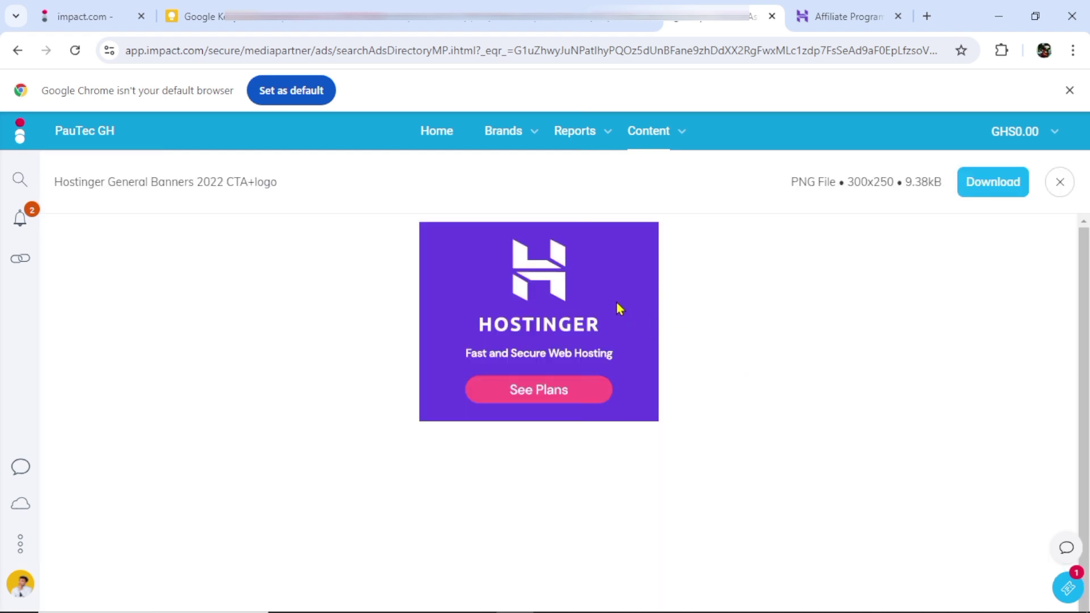
click(994, 183)
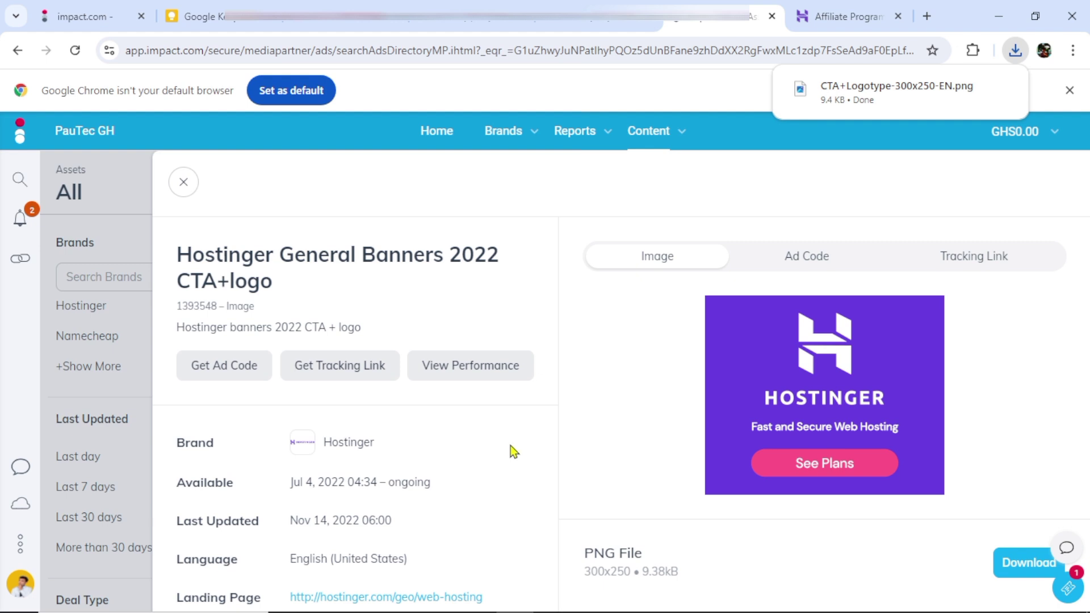
- Show the 300x250 banner's HTML ad code and copy it
click(265, 375)
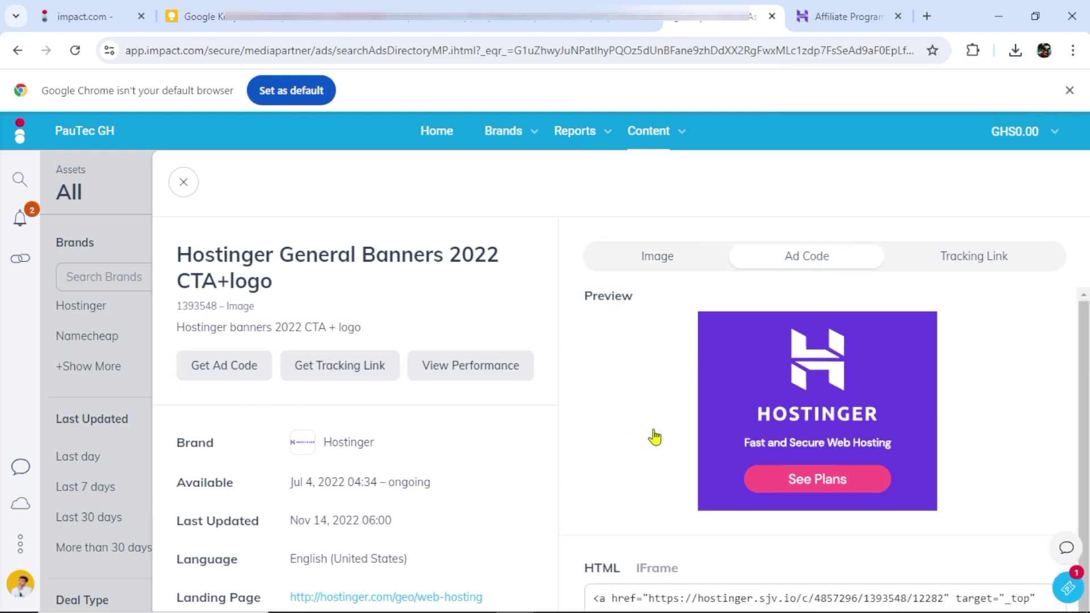
scroll(846, 447, down, 4)
scroll(846, 447, up, 1)
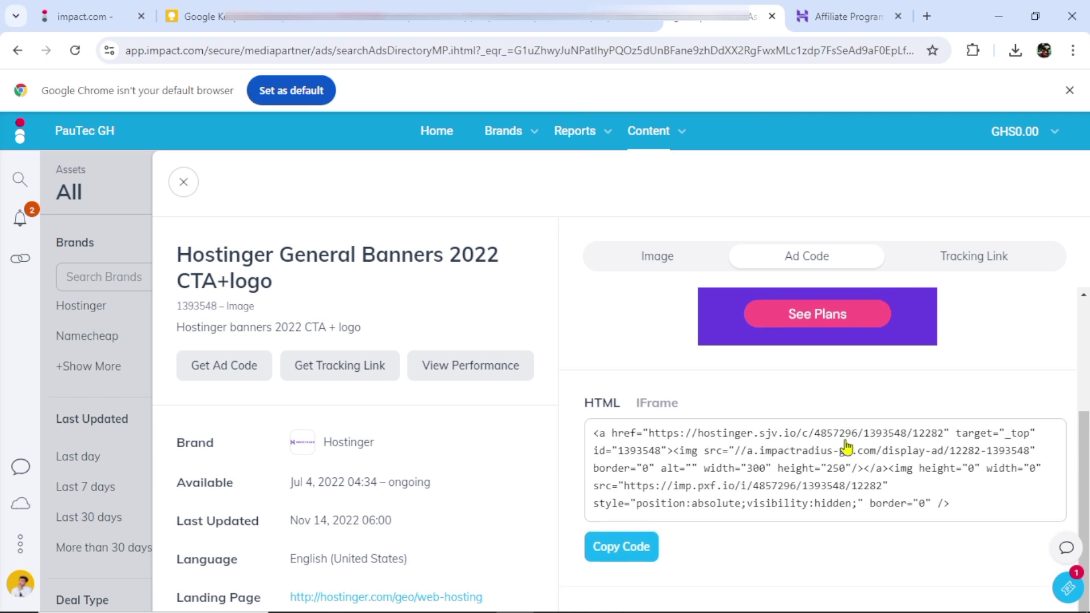
scroll(845, 448, down, 1)
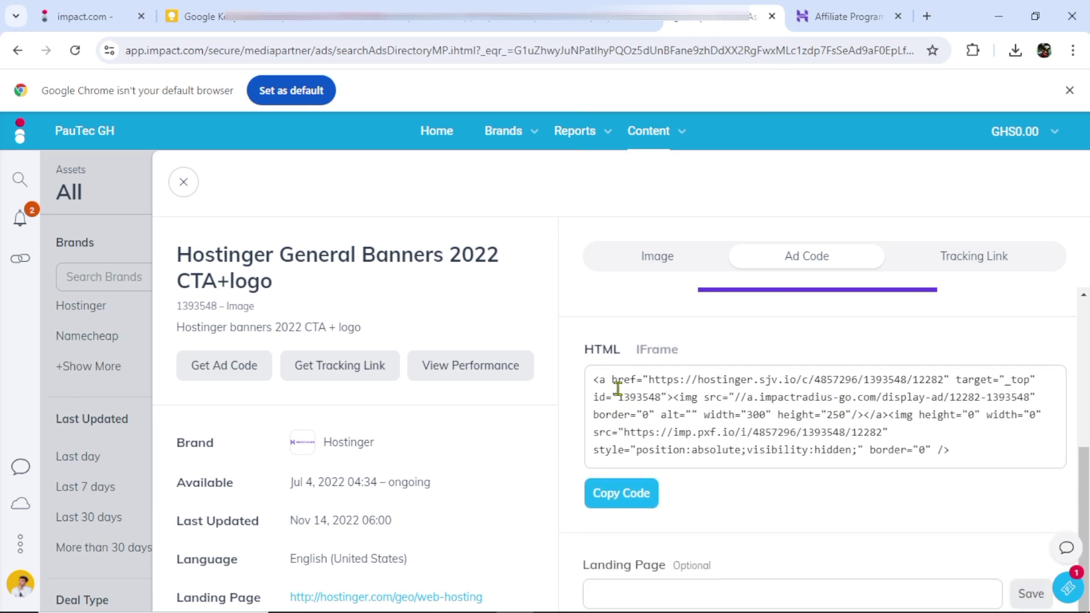
click(622, 495)
scroll(664, 423, down, 1)
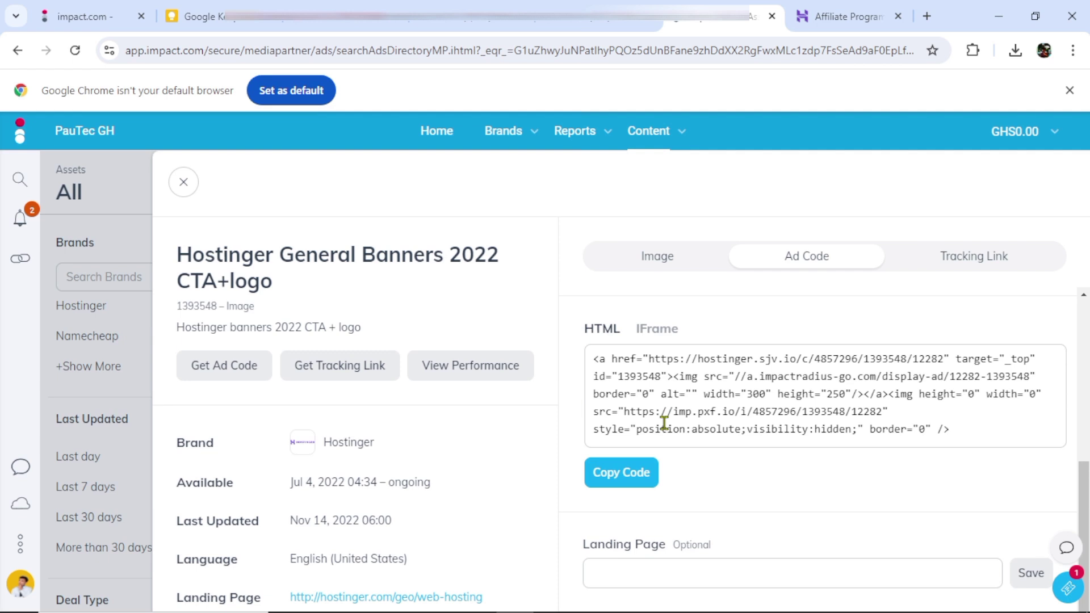
scroll(664, 423, up, 2)
triple_click(668, 429)
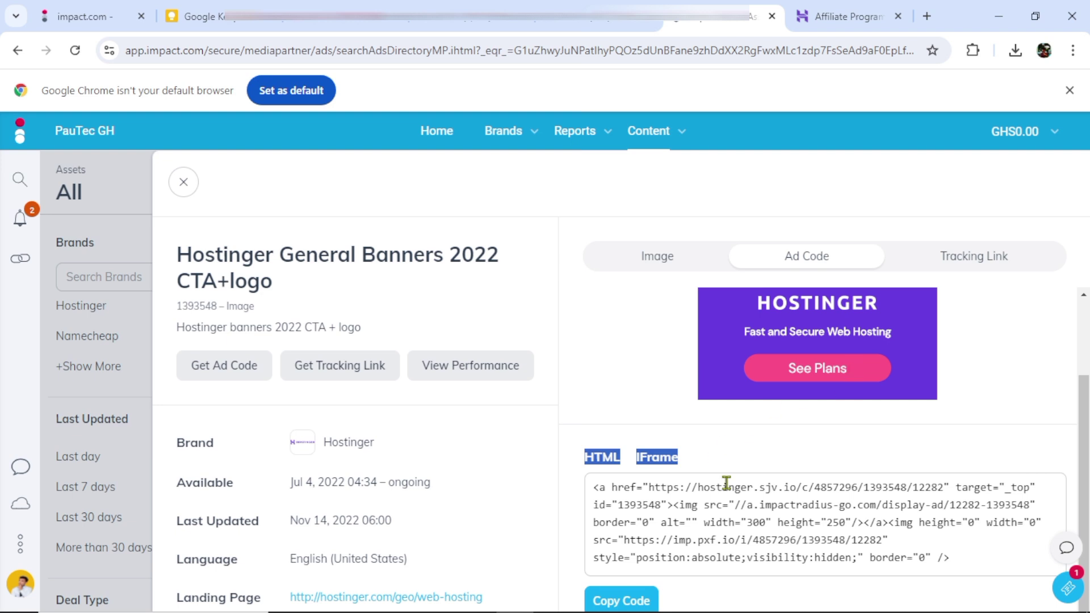
scroll(732, 457, up, 2)
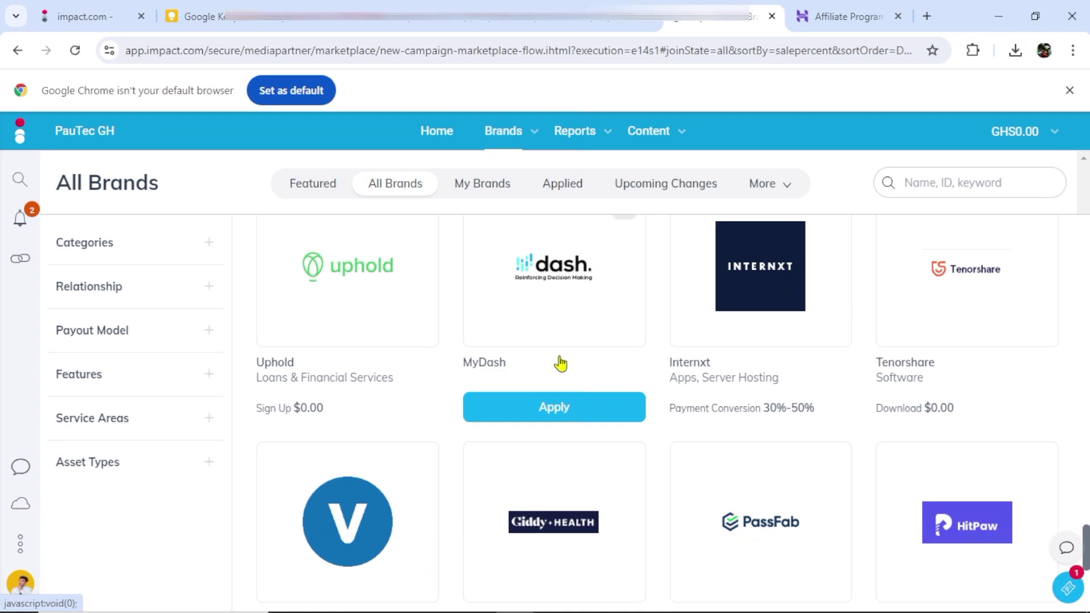
scroll(556, 361, down, 1)
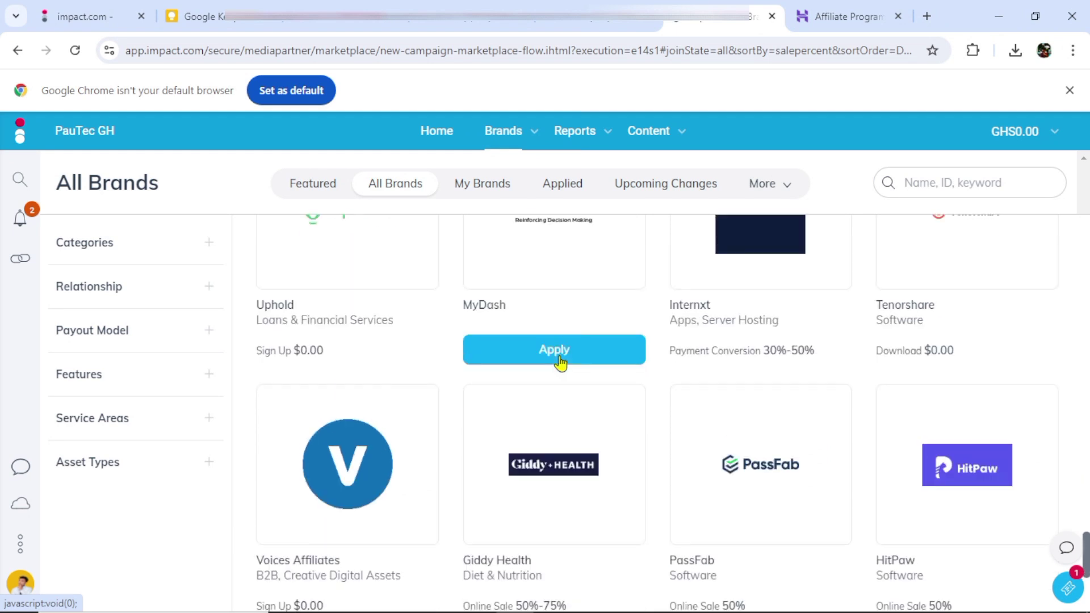
scroll(559, 361, up, 3)
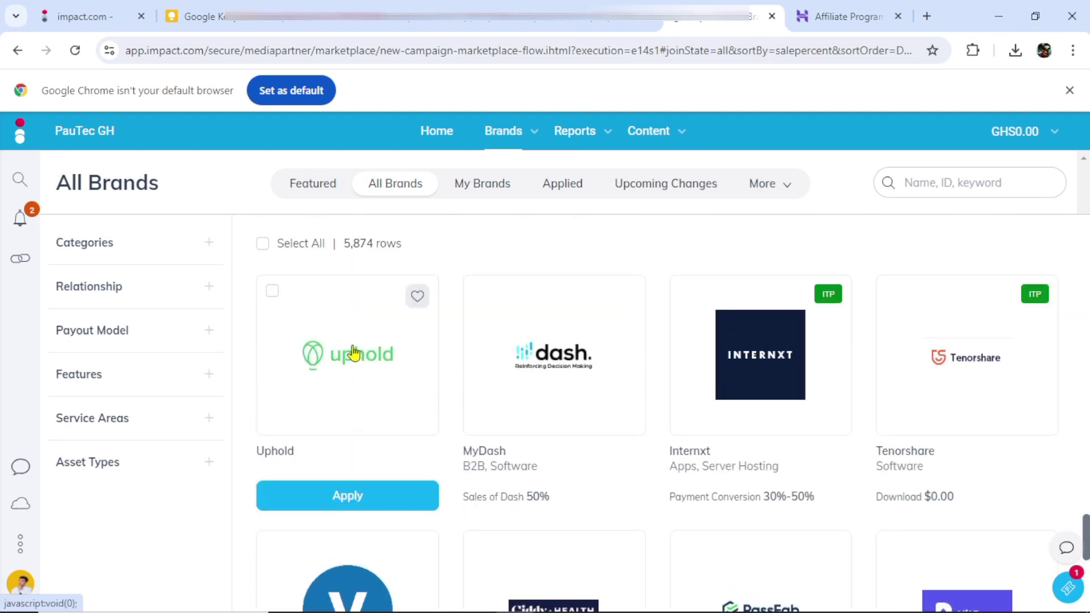
mouse_move(499, 353)
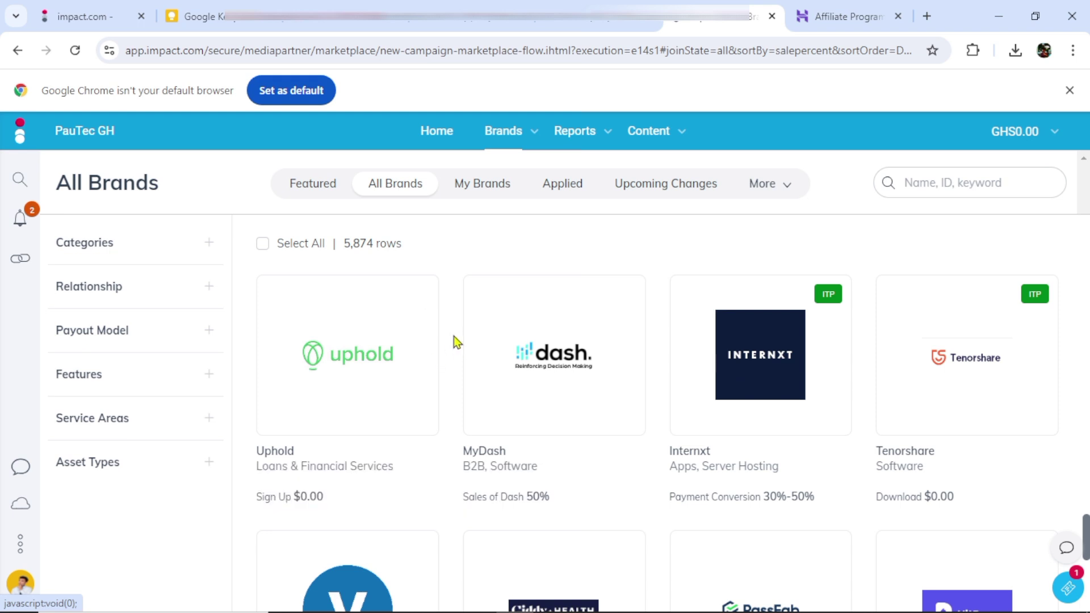
mouse_move(501, 301)
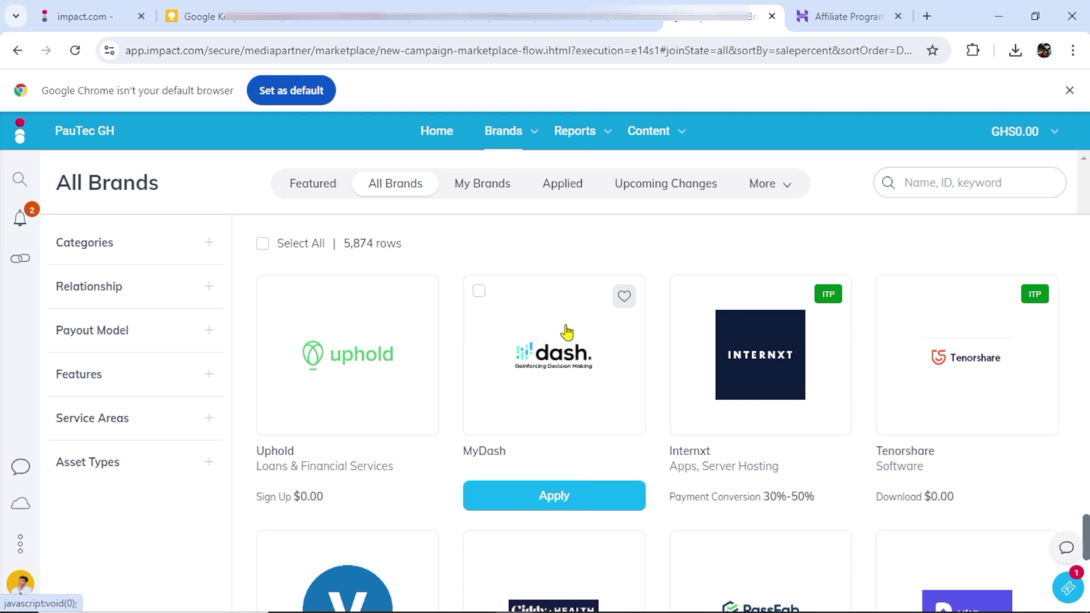
click(20, 261)
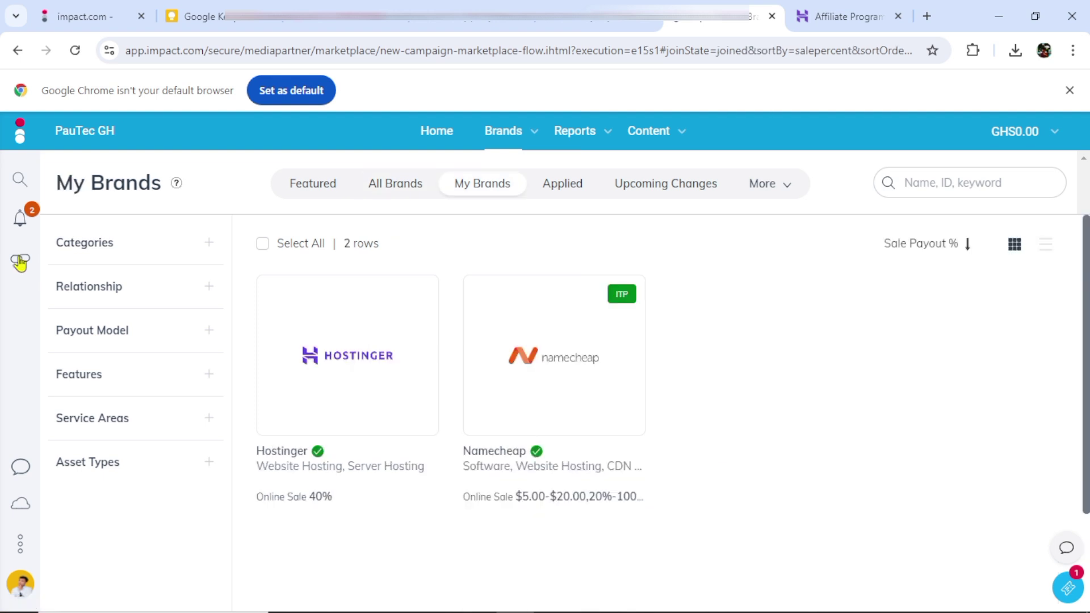
- Generate and copy the Hostinger link hostinger.sjv.io/OroPLP, then start a new browser tab
click(20, 261)
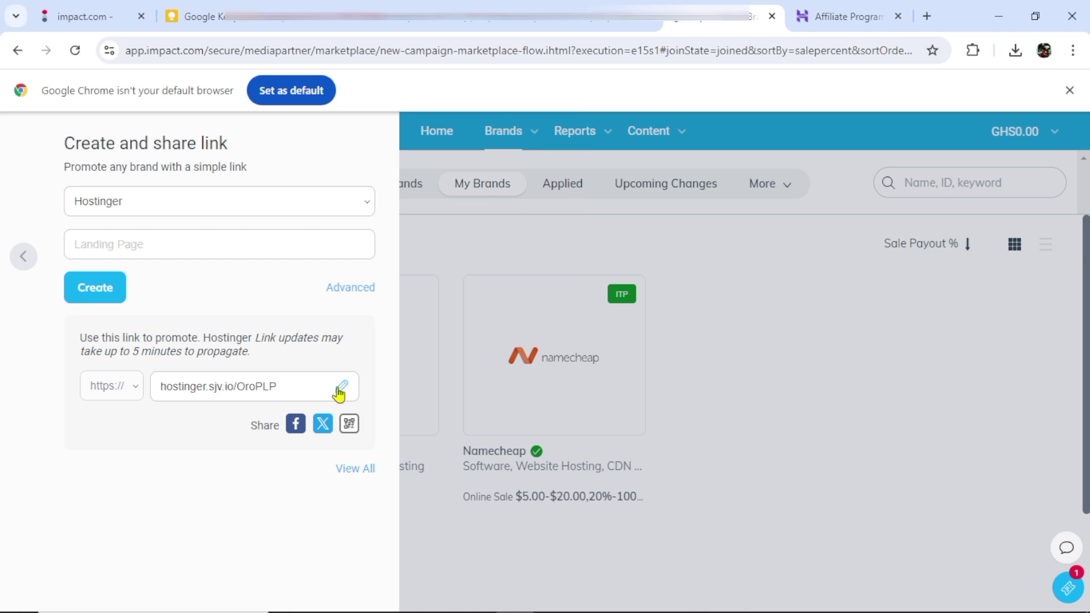
click(298, 396)
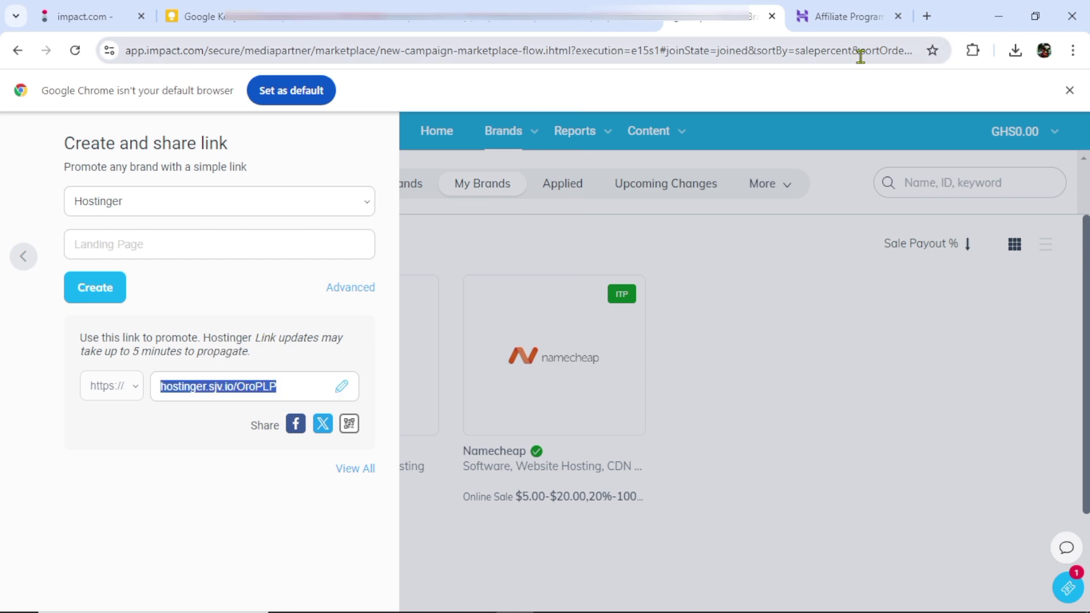
click(927, 16)
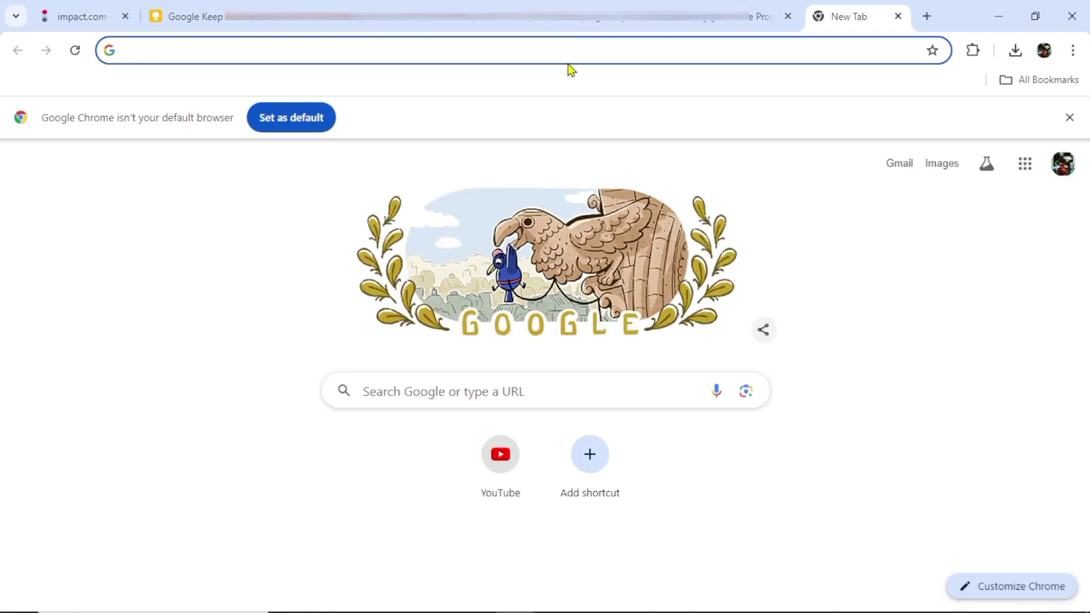
- Load the copied affiliate link to reach Hostinger's web hosting page and close the AI assistant
key(ctrl+v)
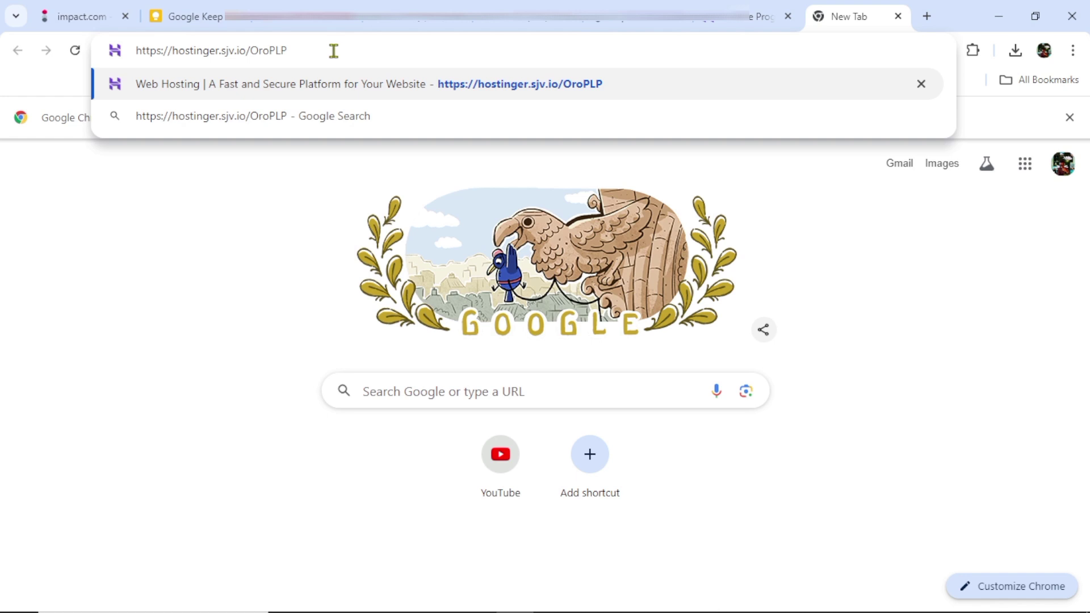
key(Return)
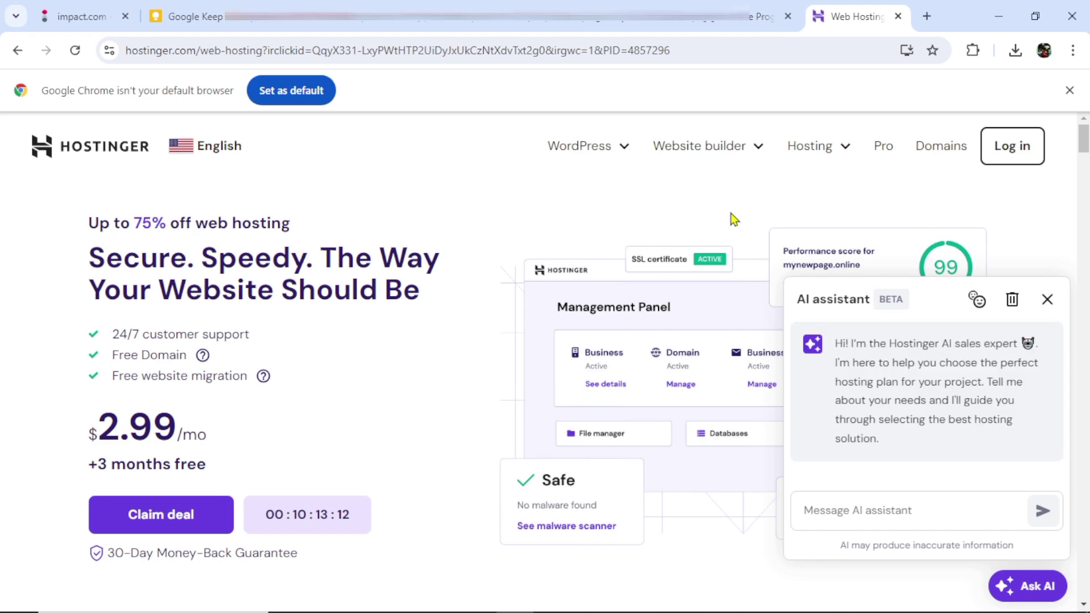
click(1048, 299)
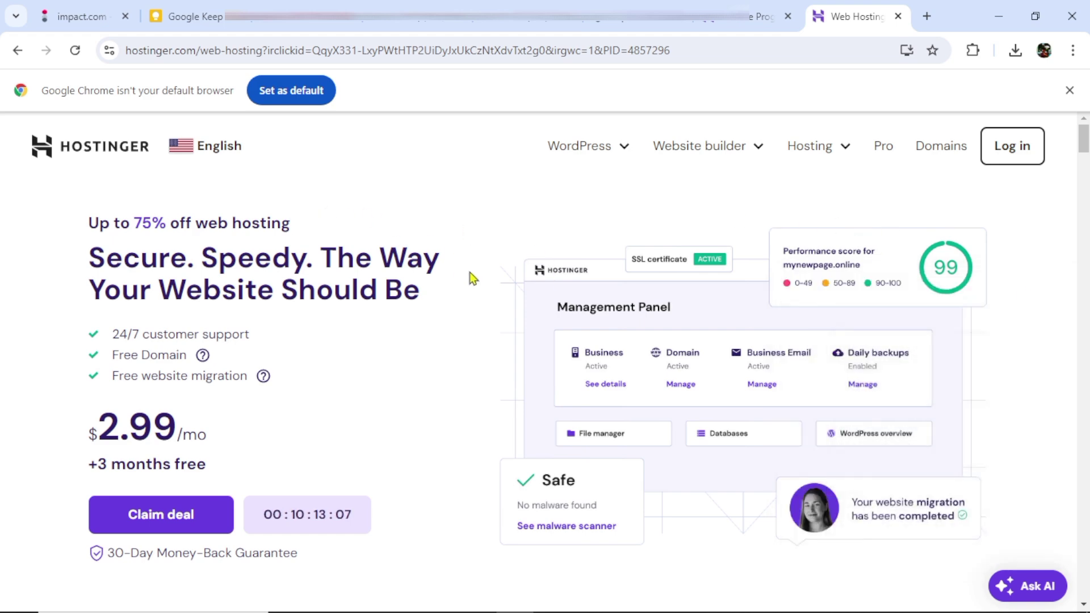
scroll(630, 152, down, 20)
scroll(469, 295, up, 10)
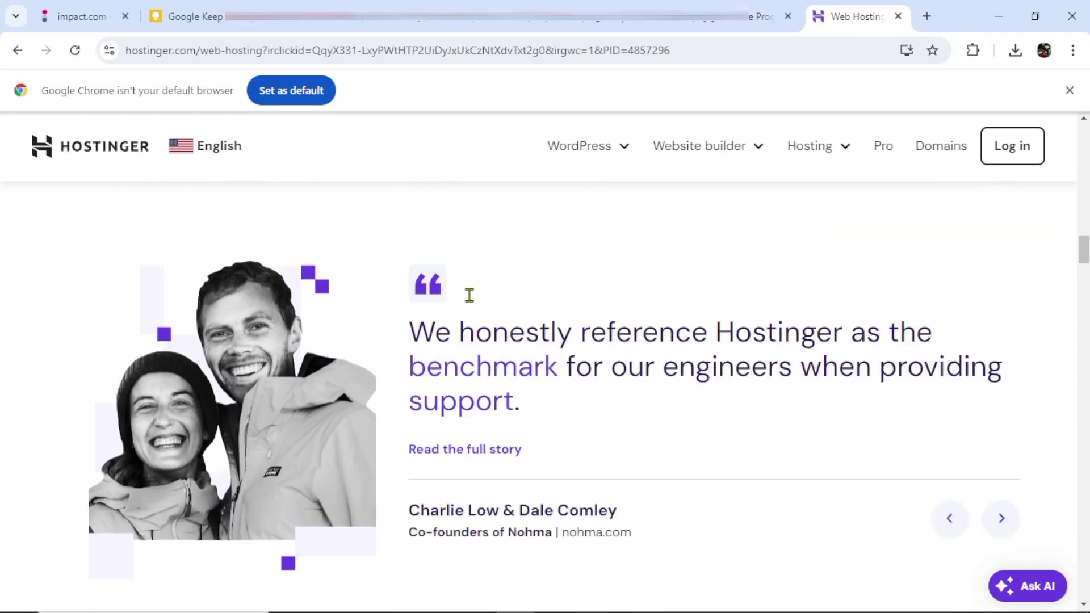
scroll(469, 295, up, 15)
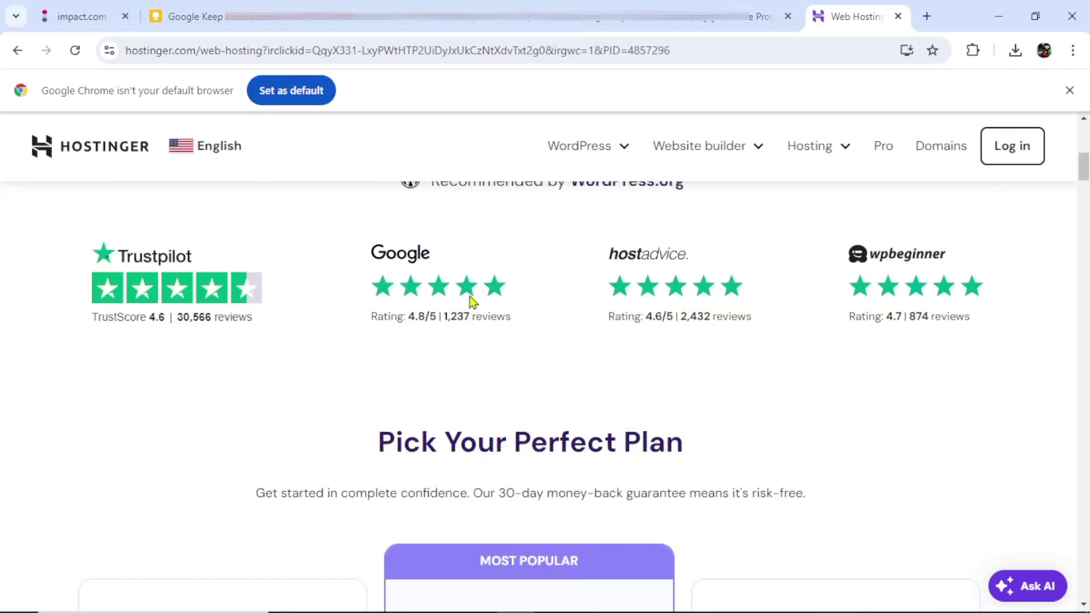
scroll(469, 302, up, 1)
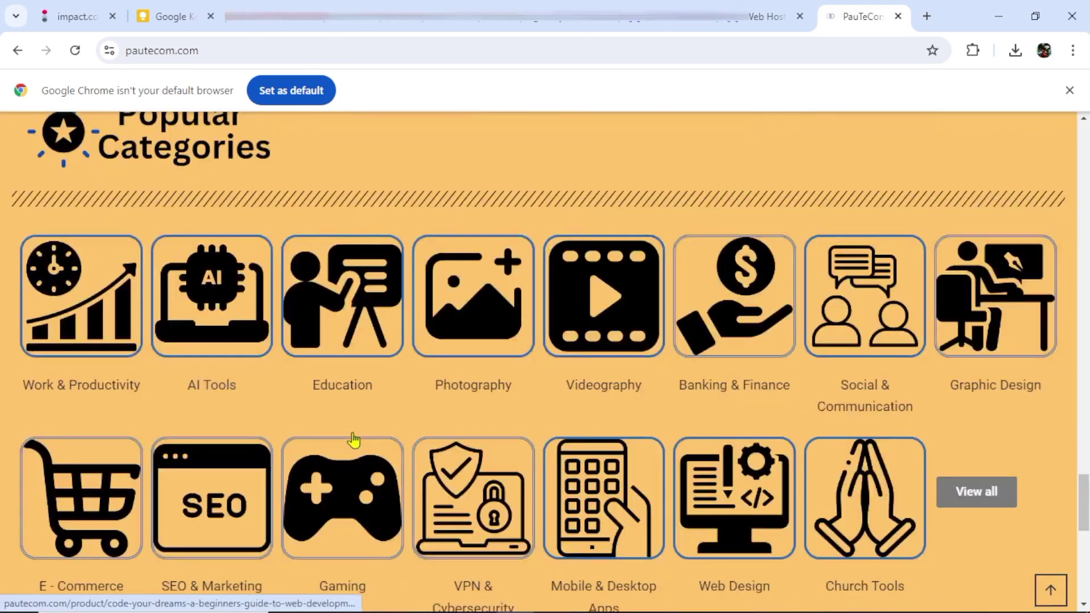
scroll(446, 370, down, 10)
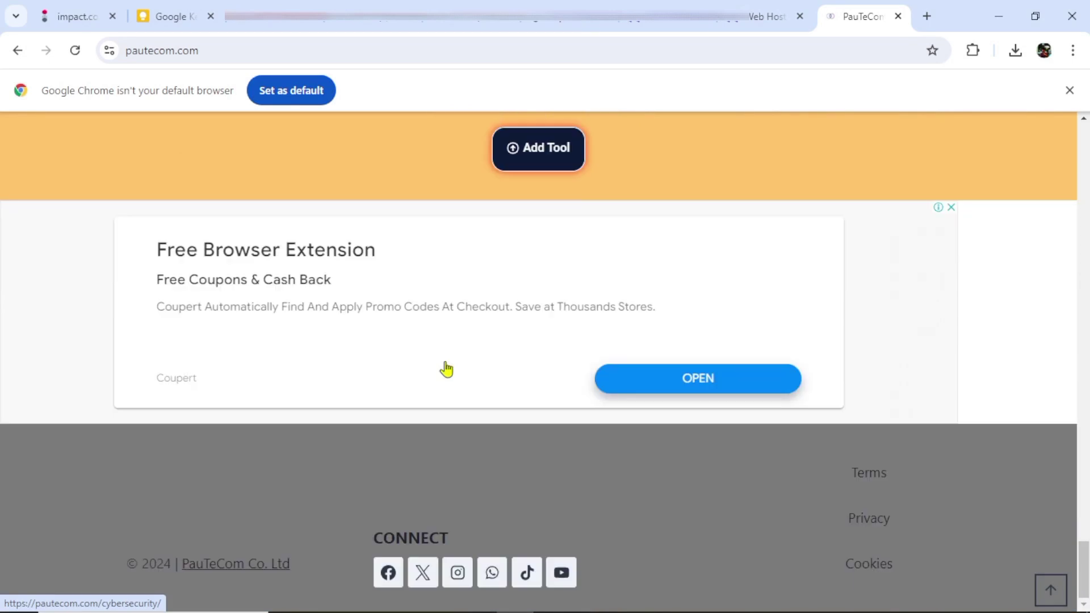
- Open a Recent Tool Reviews article from the pautecom.com homepage
scroll(446, 370, up, 10)
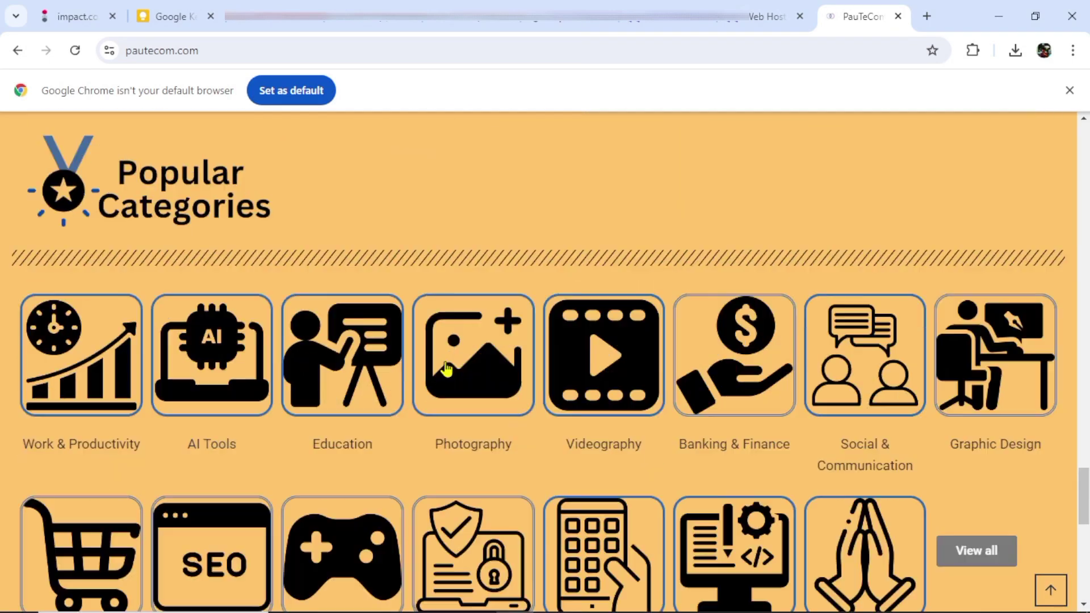
scroll(447, 370, up, 7)
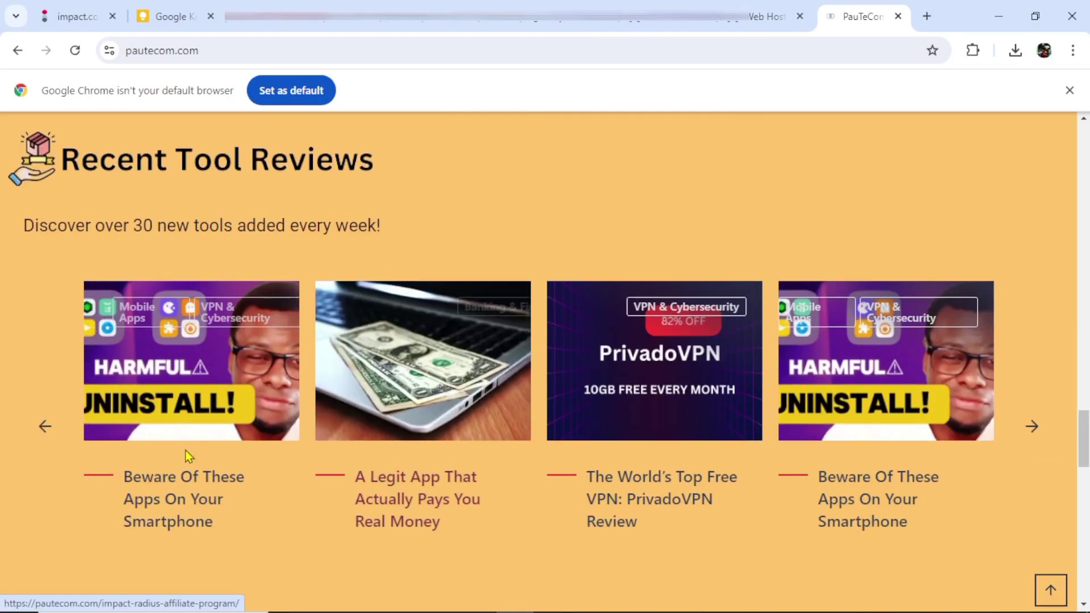
click(44, 431)
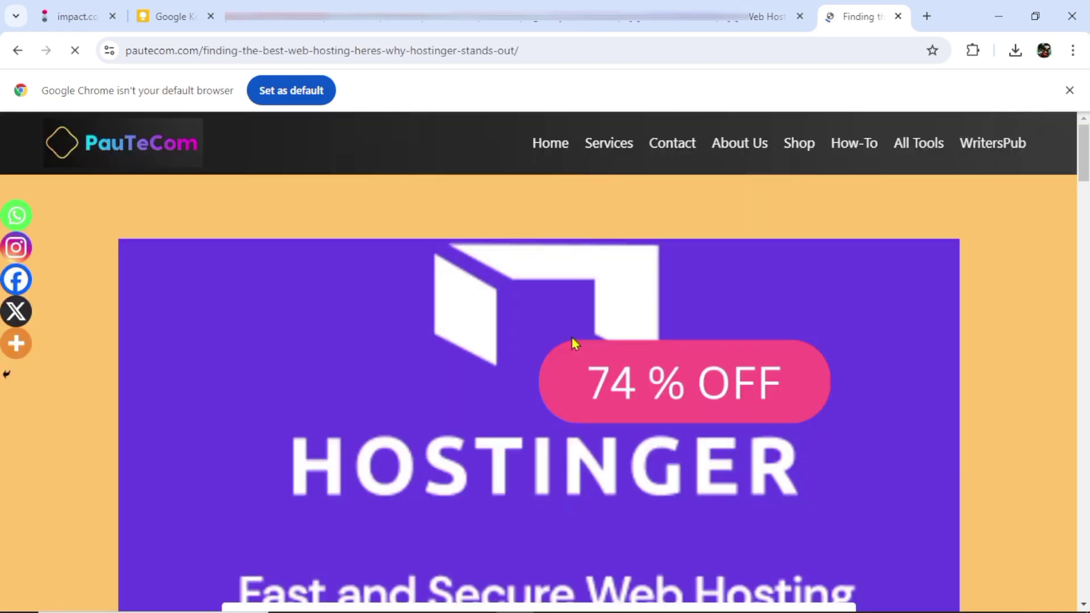
- Read through the Hostinger review and follow its Get coupon link to Hostinger's referral page
scroll(571, 339, down, 3)
scroll(573, 343, down, 12)
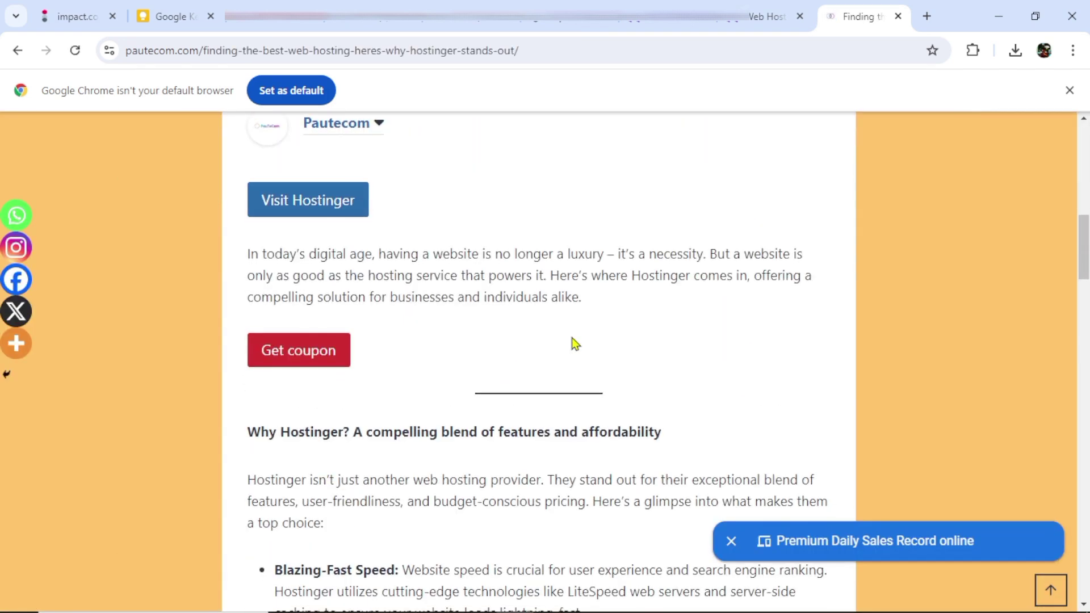
scroll(573, 343, down, 7)
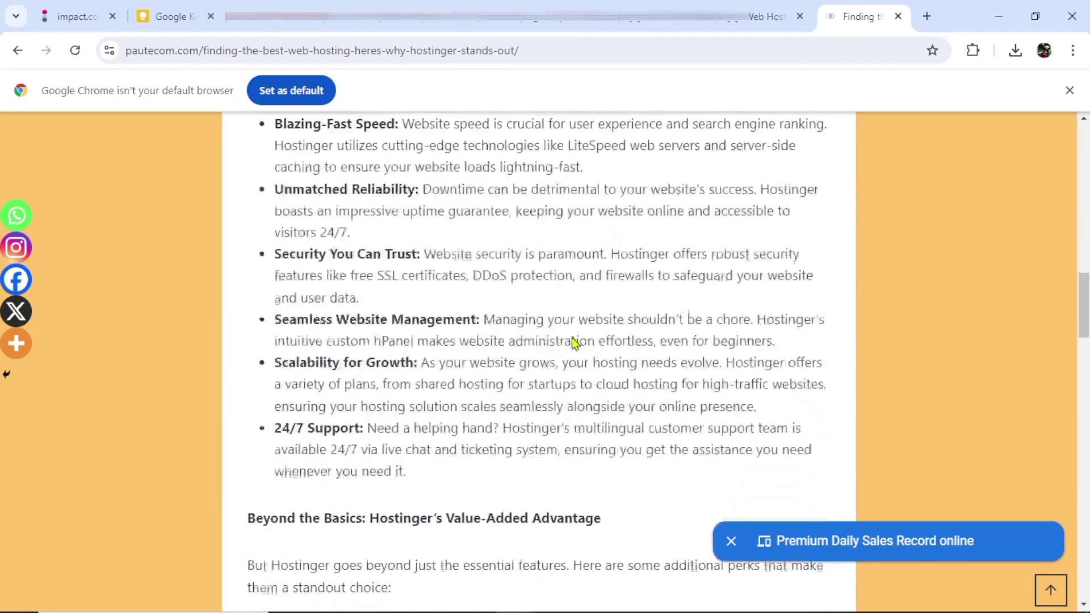
scroll(571, 338, down, 8)
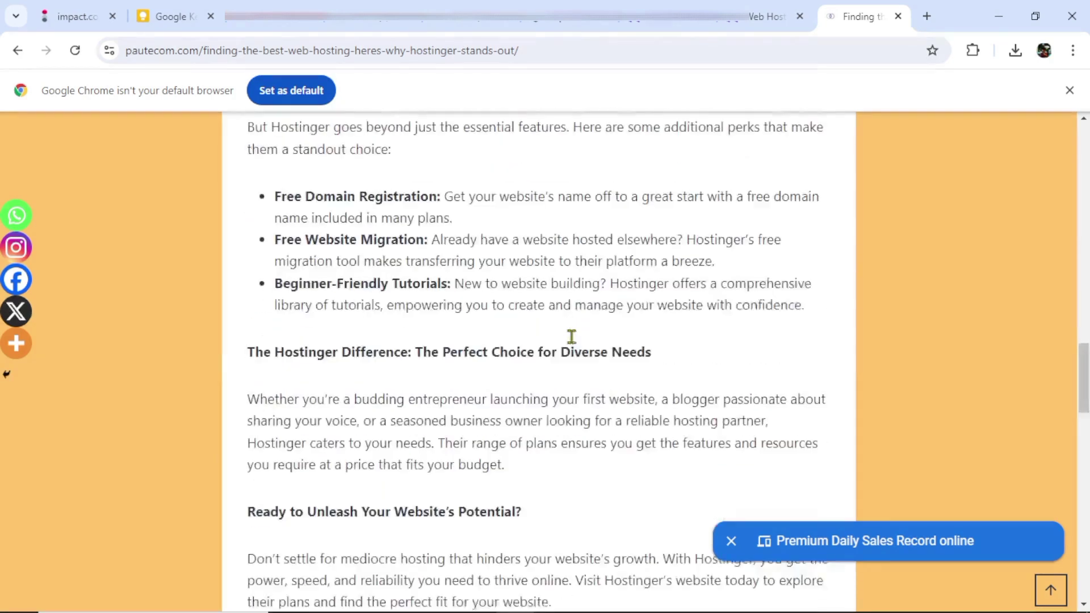
scroll(444, 228, up, 16)
scroll(454, 227, up, 2)
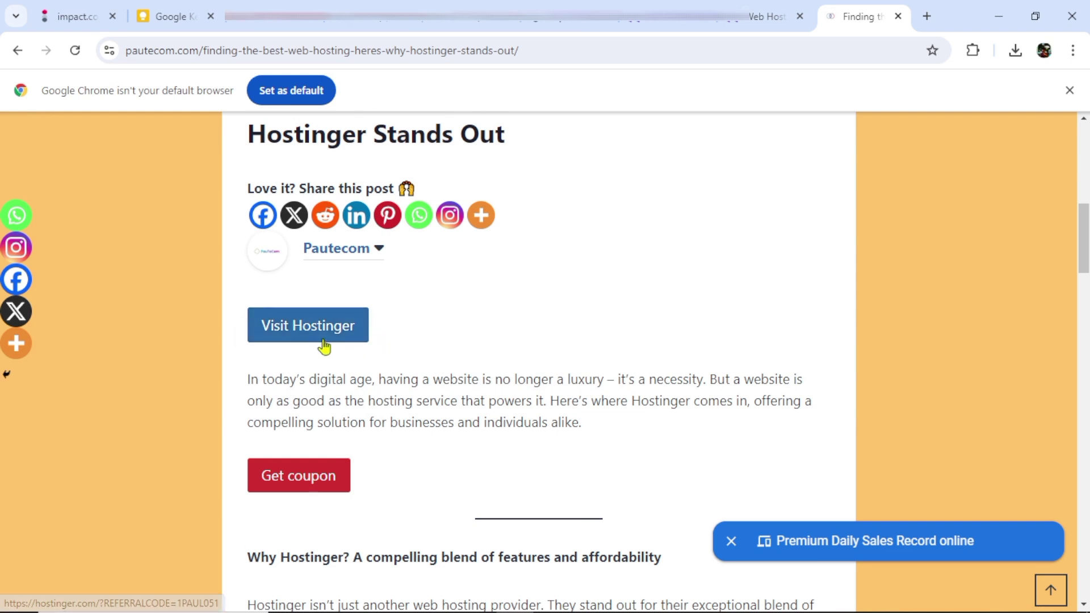
scroll(332, 349, down, 1)
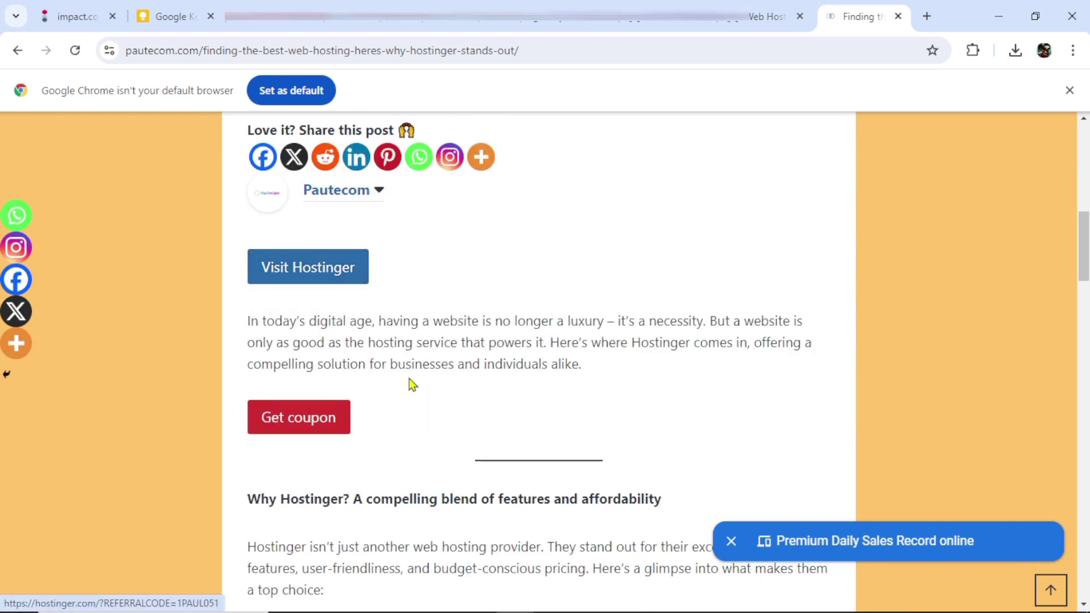
scroll(431, 382, down, 1)
scroll(432, 382, down, 2)
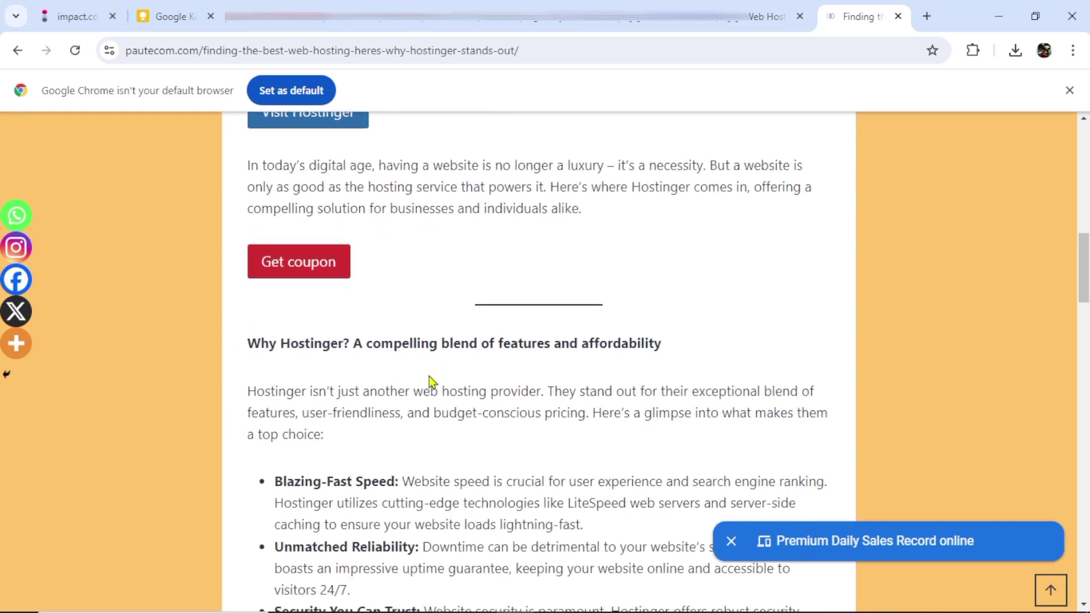
click(318, 270)
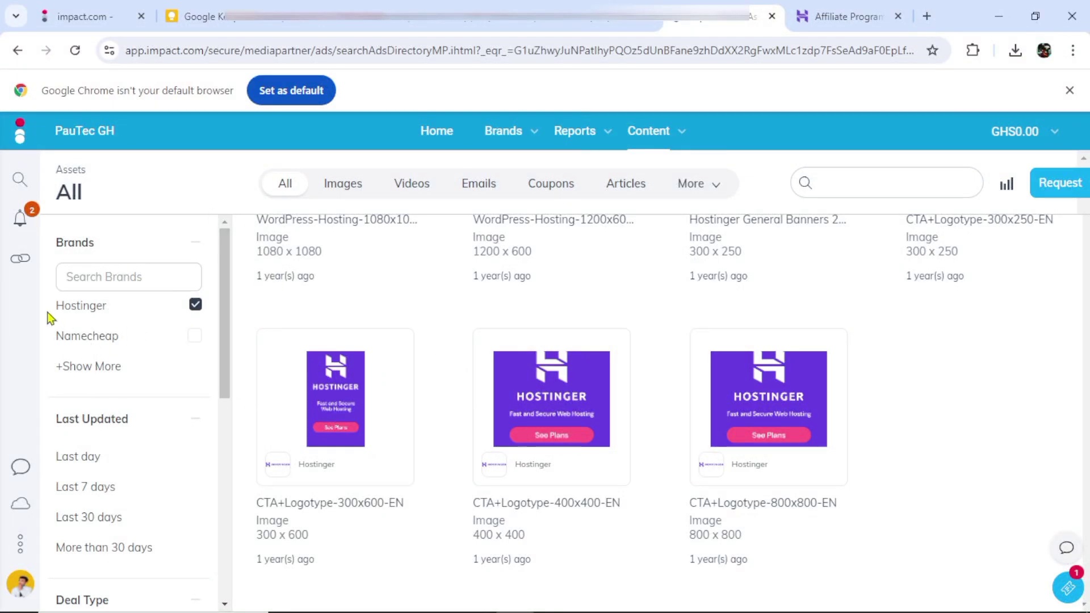
- Open the All Brands catalogue listing 5,874 brands
click(20, 550)
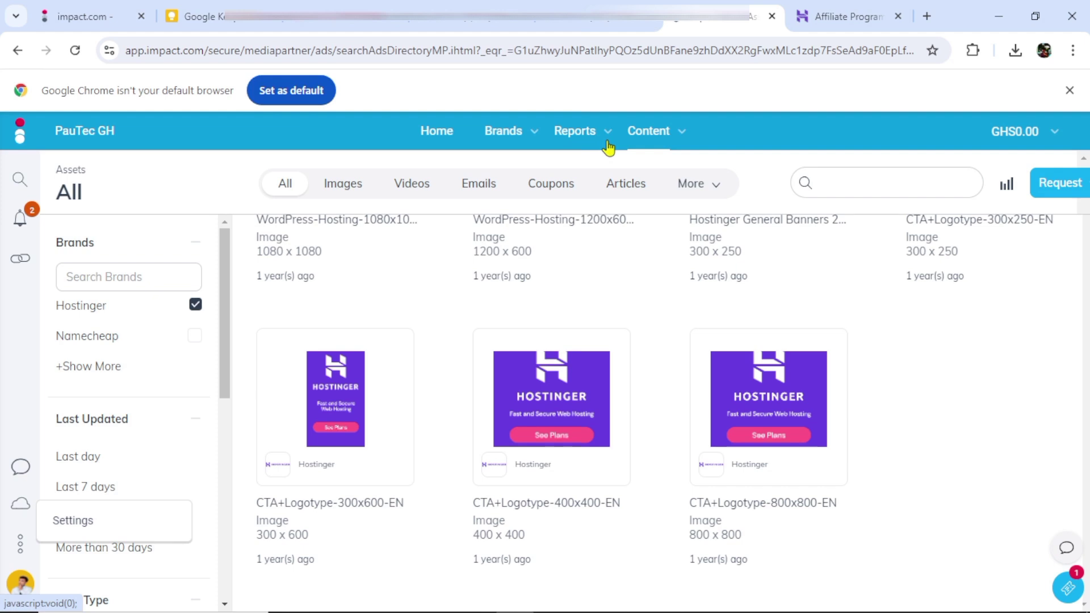
click(534, 134)
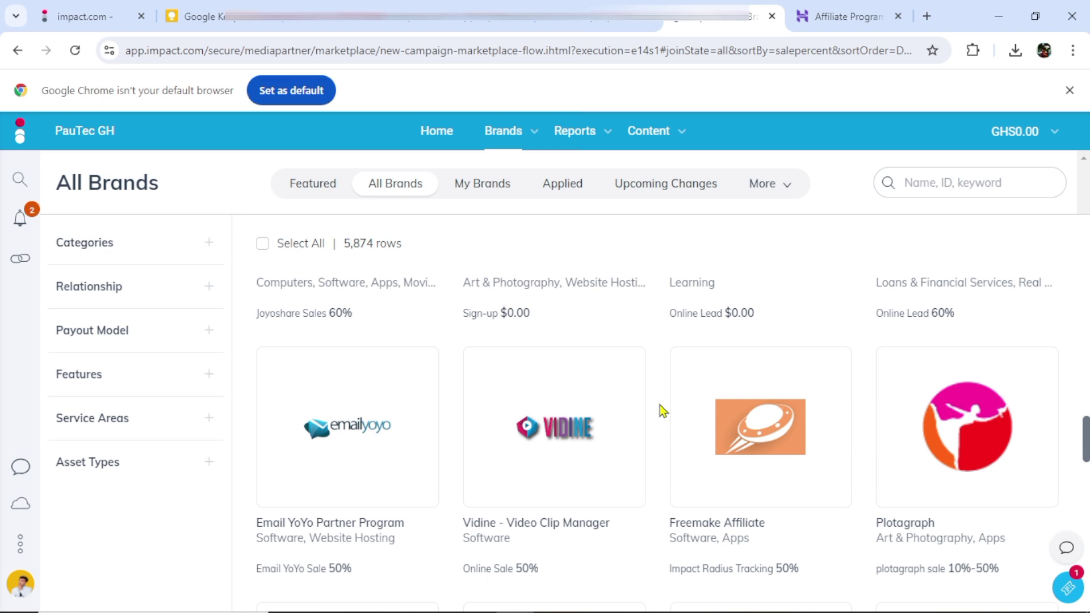
mouse_move(684, 430)
scroll(732, 344, down, 4)
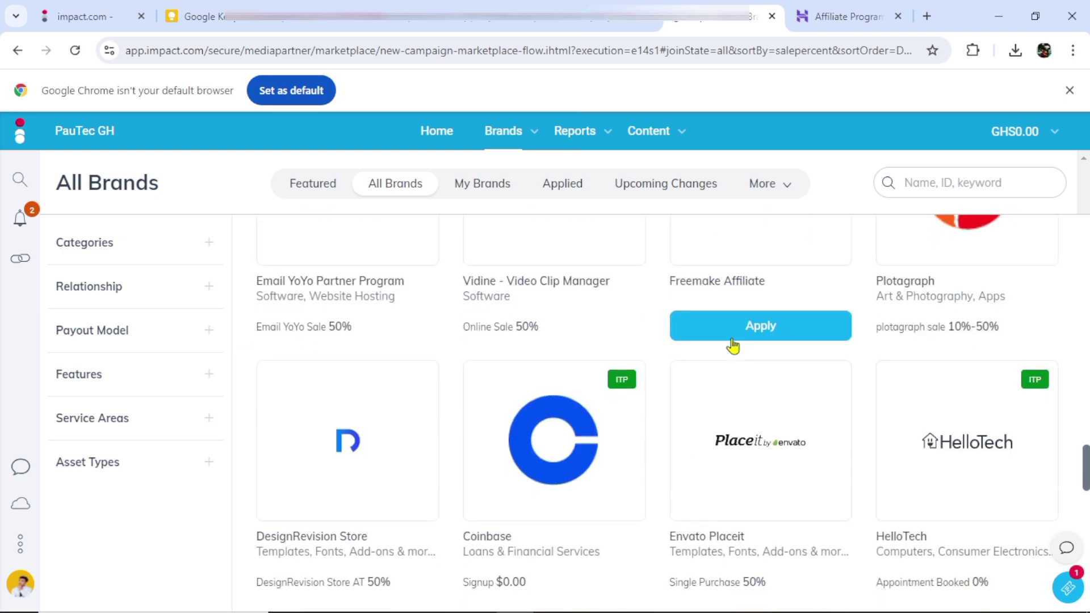
scroll(732, 345, down, 2)
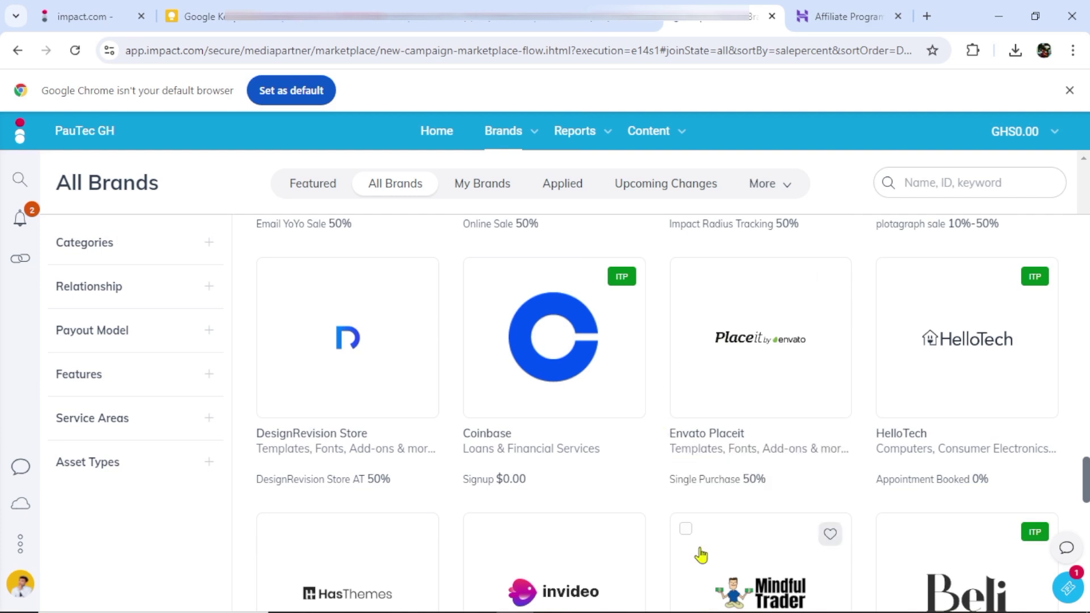
scroll(613, 494, down, 1)
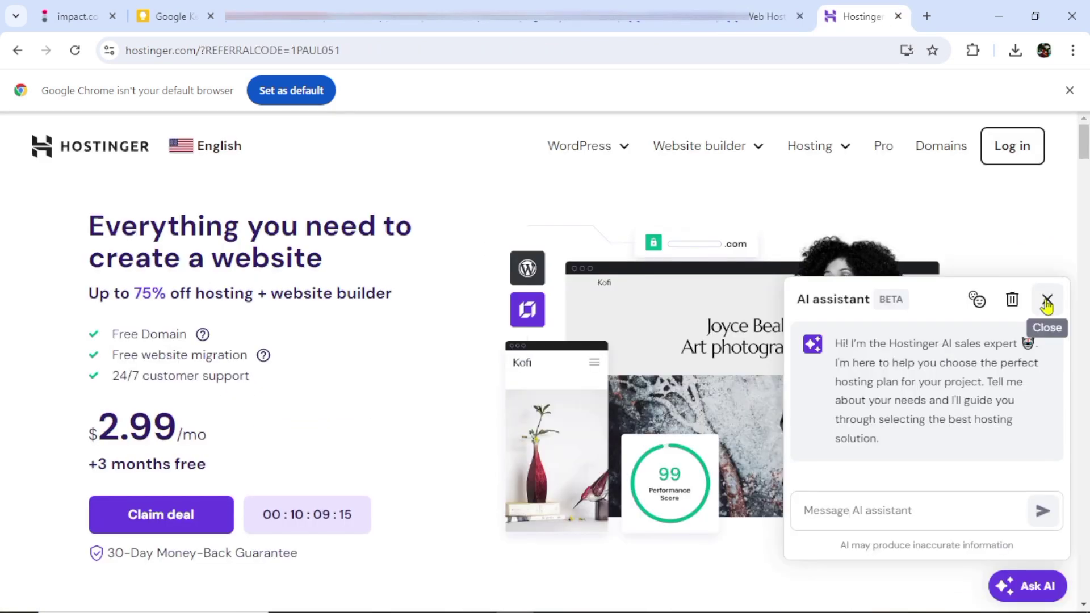
- Close Hostinger's AI assistant and return to impact.com's My Brands list with Hostinger and Namecheap
click(1047, 302)
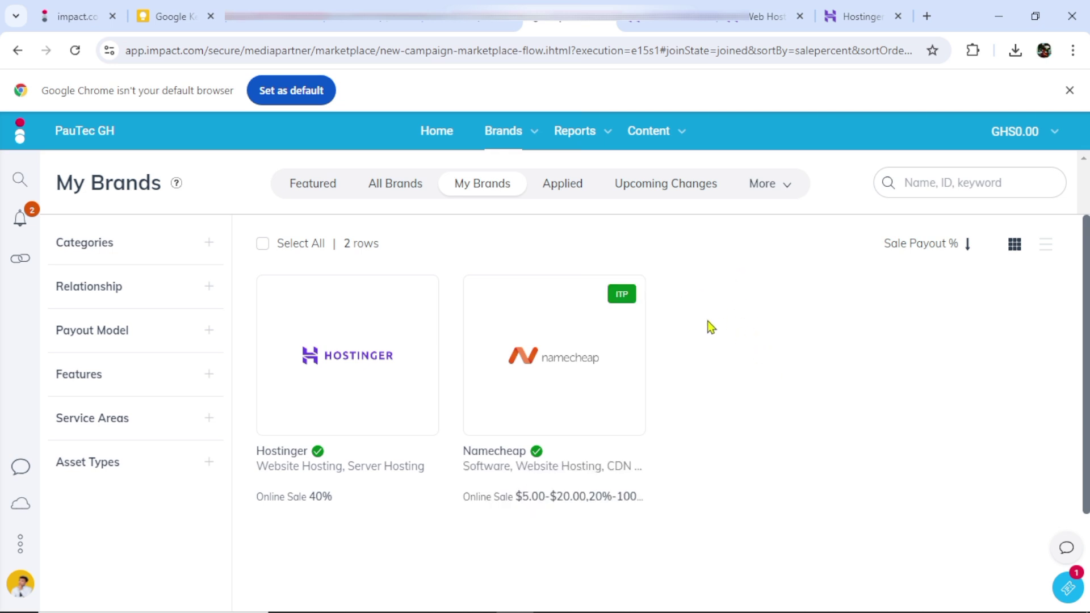
mouse_move(441, 343)
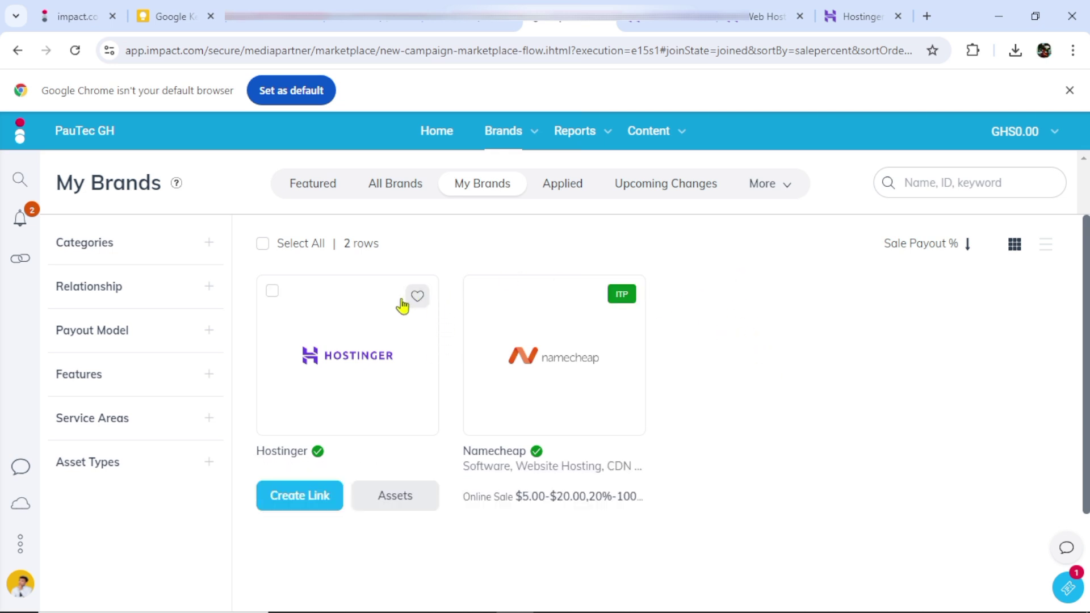